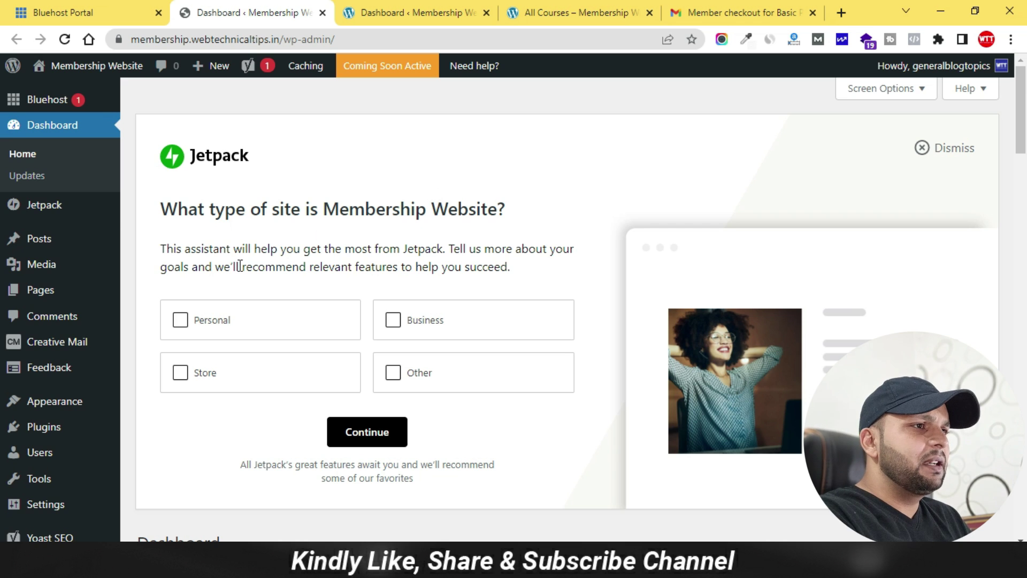
# - Open the General Settings of the membership site in the WordPress admin
pyautogui.scroll(-7, 43, 364)
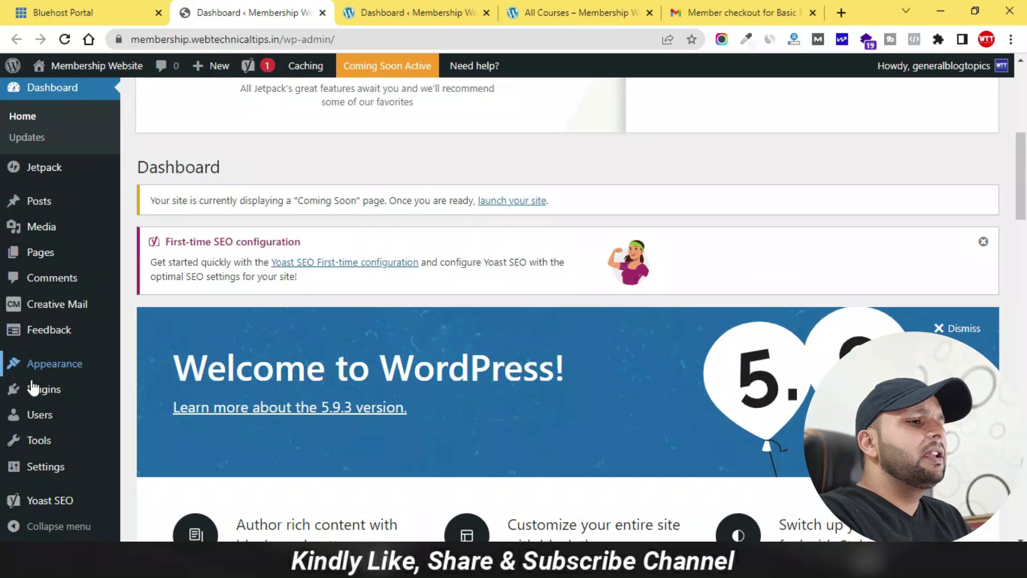
pyautogui.click(51, 470)
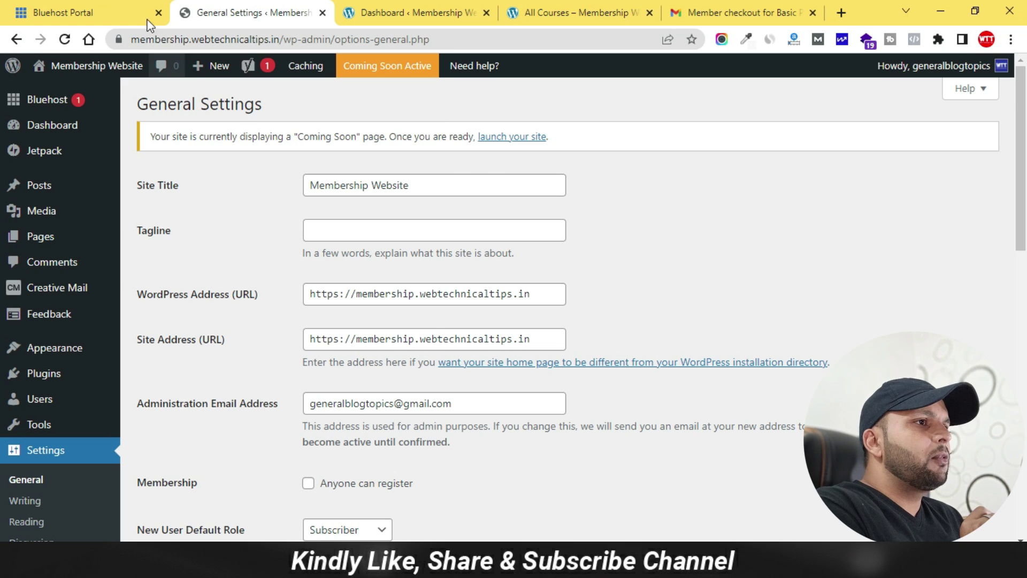
# - Switch to the Bluehost portal and turn off the Coming Soon Page in the Membership Website's settings
pyautogui.click(129, 15)
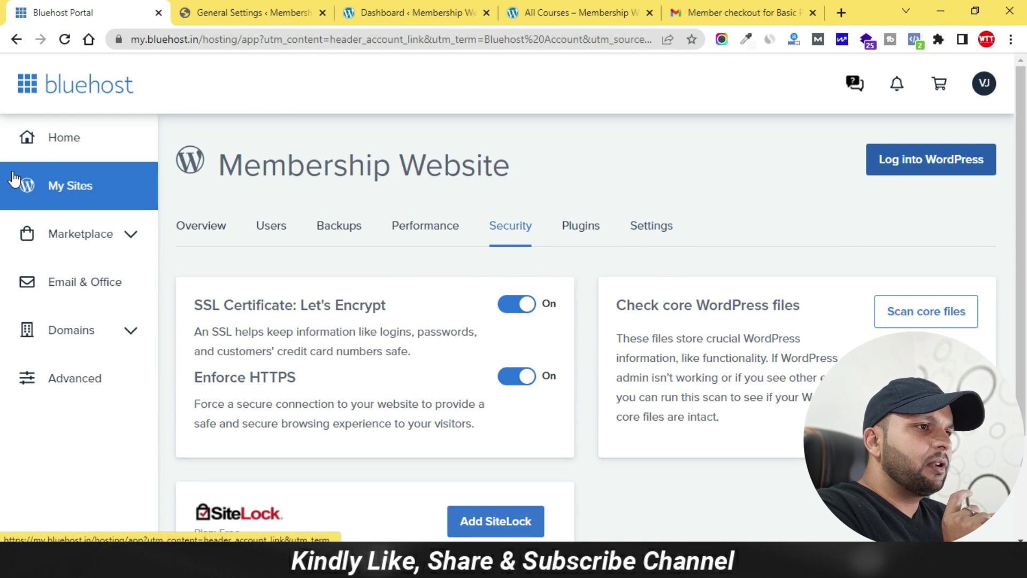
pyautogui.click(652, 229)
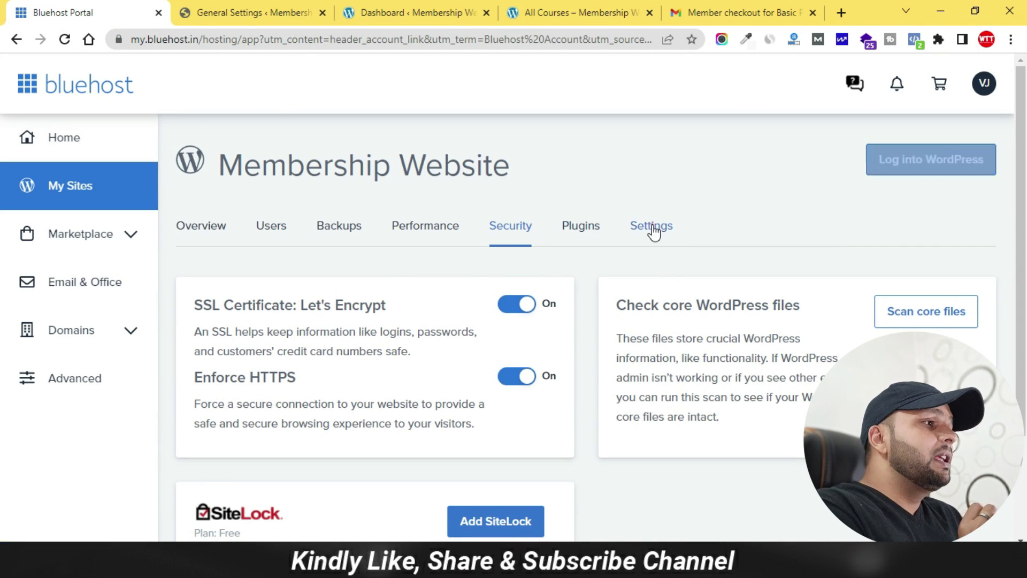
pyautogui.scroll(-2, 615, 279)
pyautogui.scroll(-10, 583, 316)
pyautogui.scroll(4, 580, 316)
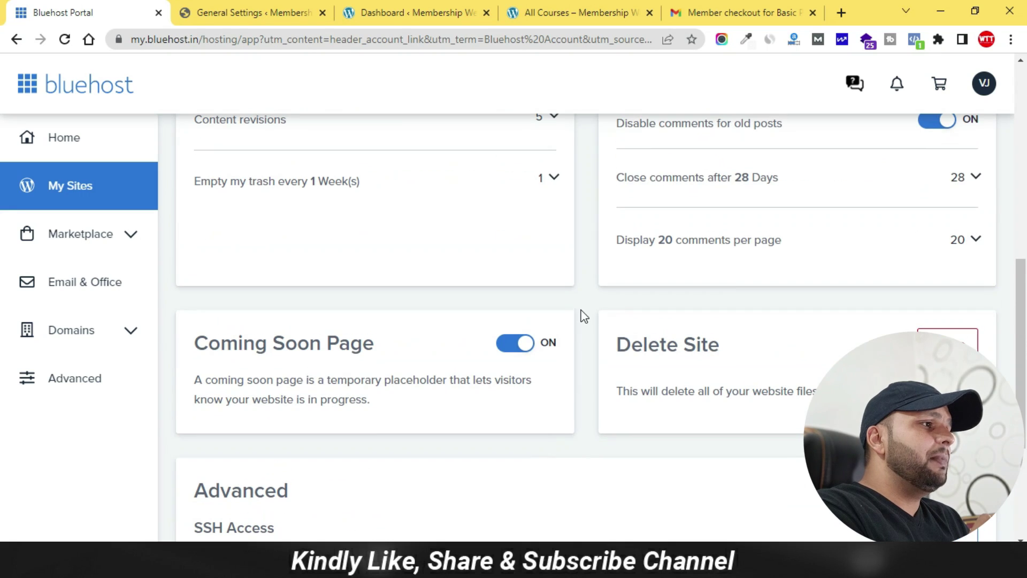
pyautogui.click(511, 347)
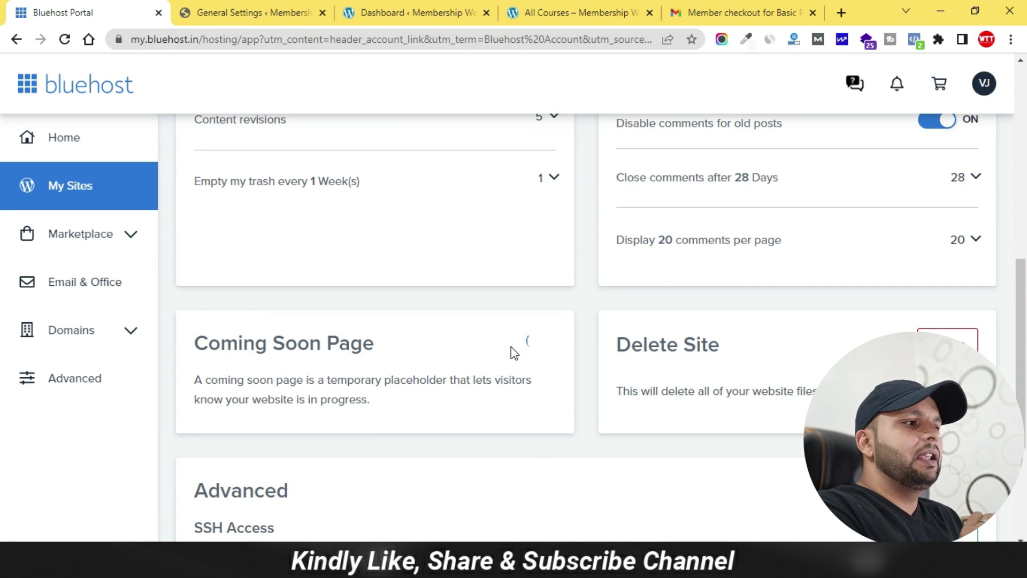
# - Return to the WordPress General Settings and reload the page to apply the Coming Soon change
pyautogui.click(267, 8)
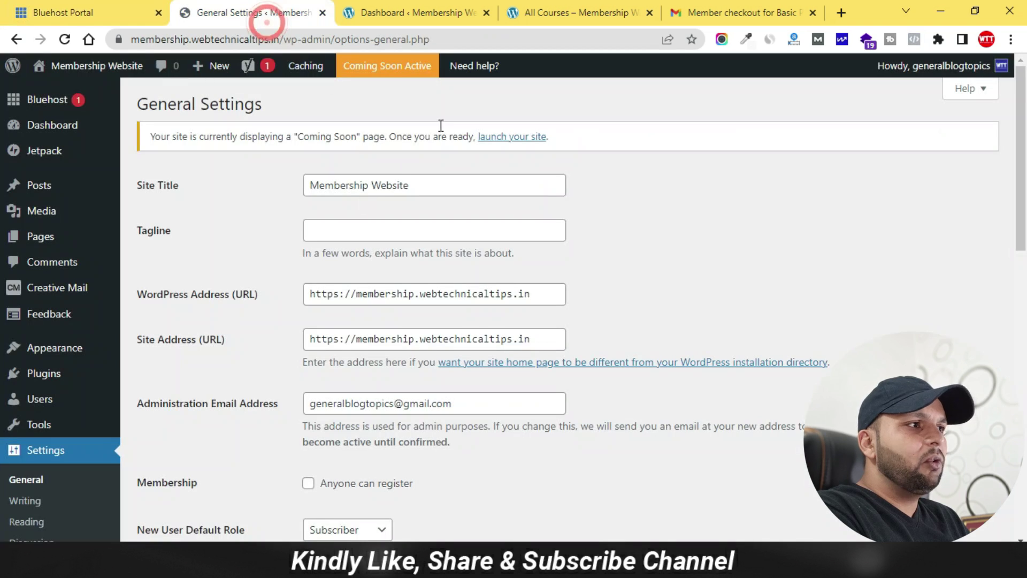
pyautogui.click(92, 8)
pyautogui.scroll(10, 529, 345)
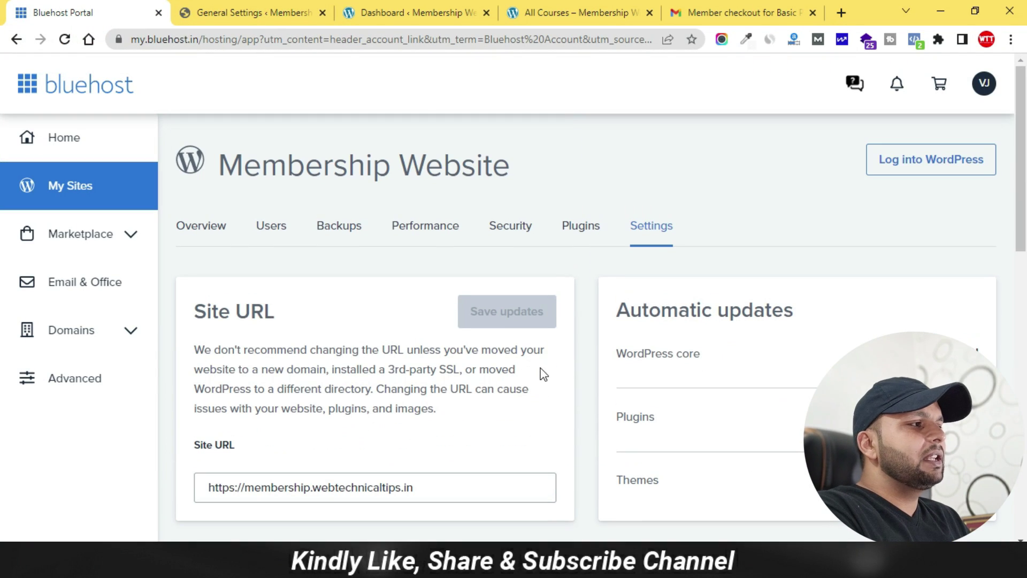
pyautogui.click(265, 13)
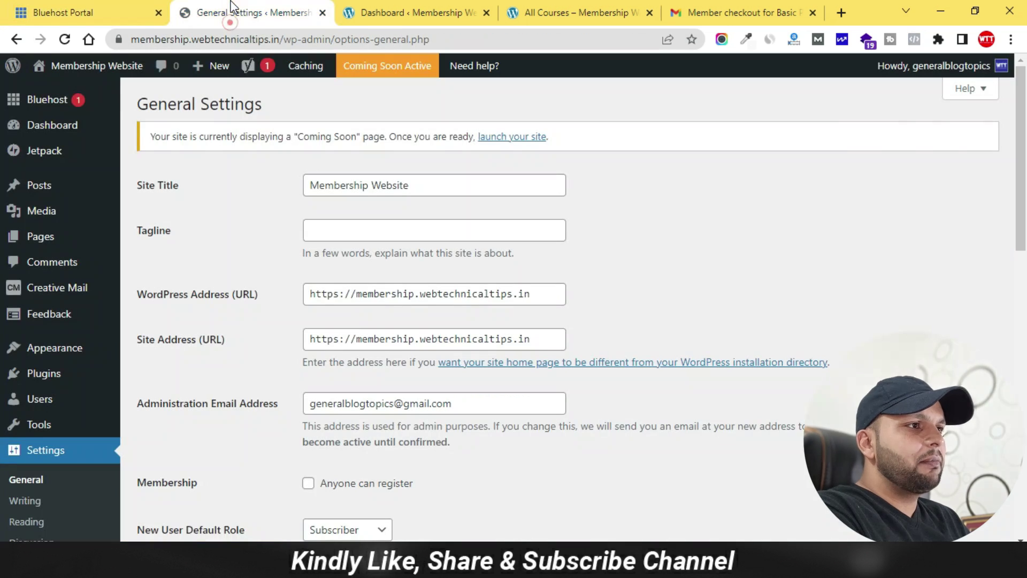
pyautogui.click(65, 40)
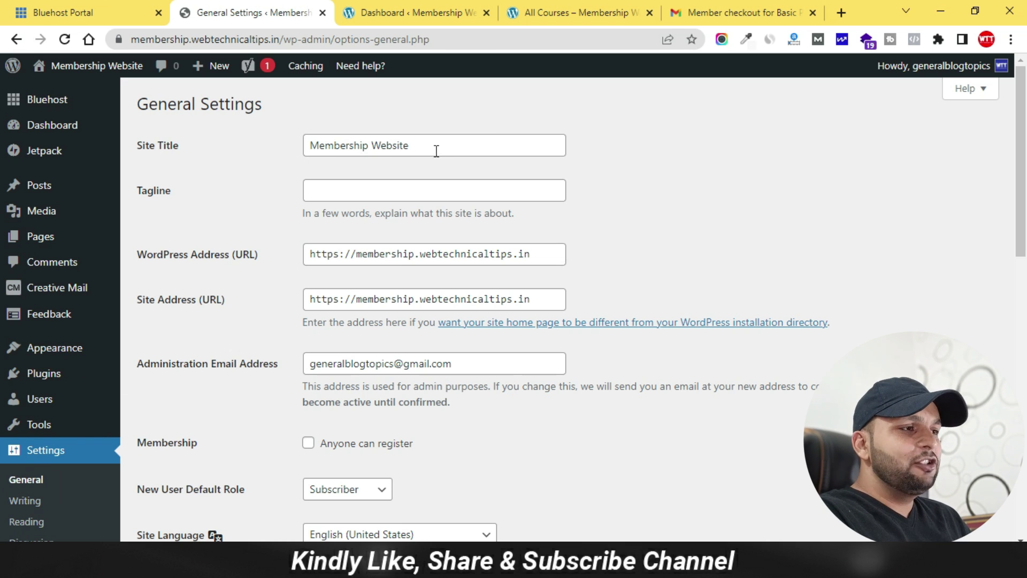
# - Check the site title and site URL, and enable the membership option that lets anyone register
pyautogui.moveTo(429, 148); pyautogui.dragTo(294, 140)
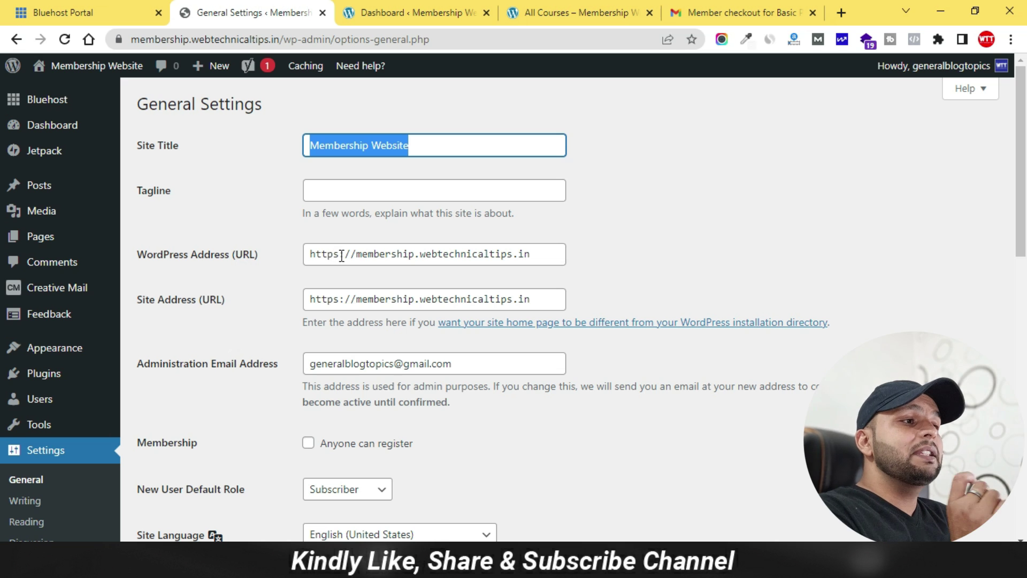
pyautogui.click(134, 11)
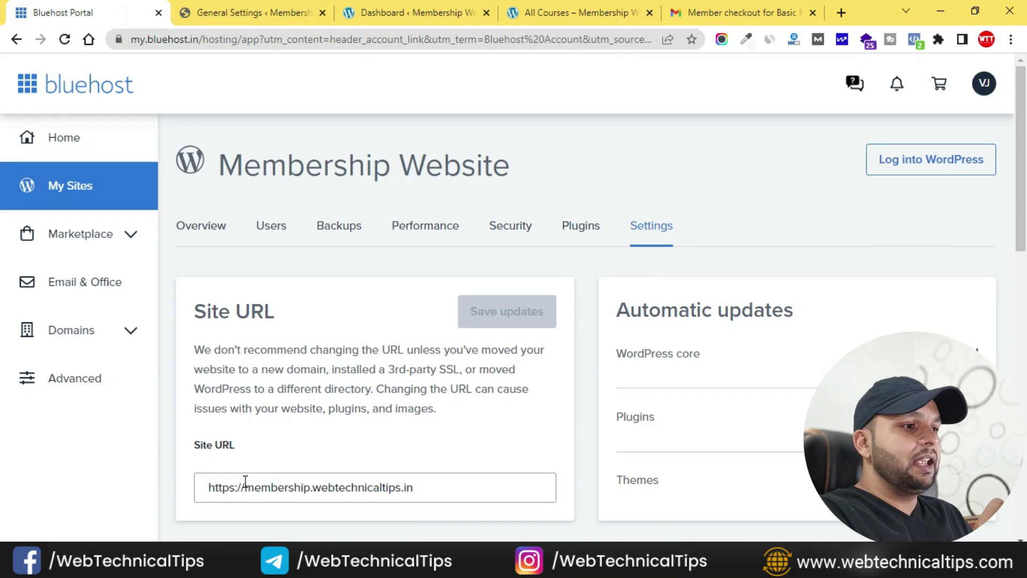
pyautogui.click(249, 8)
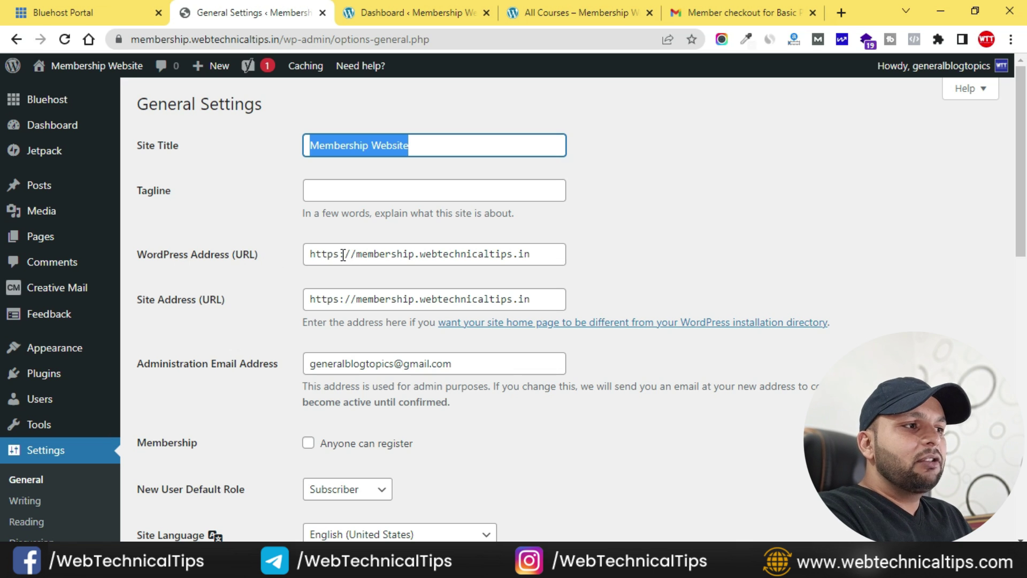
pyautogui.scroll(-1, 309, 343)
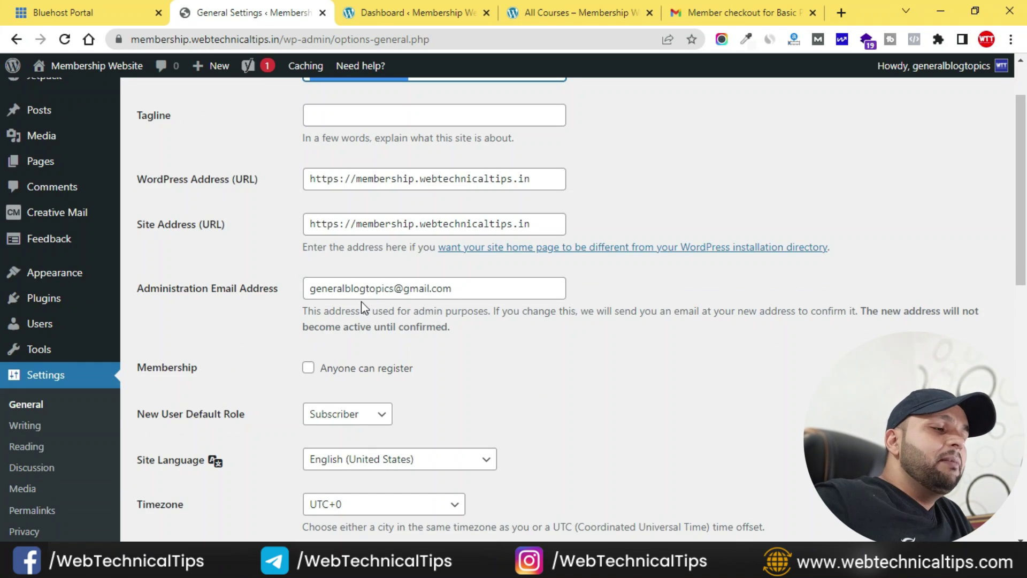
pyautogui.scroll(-1, 454, 328)
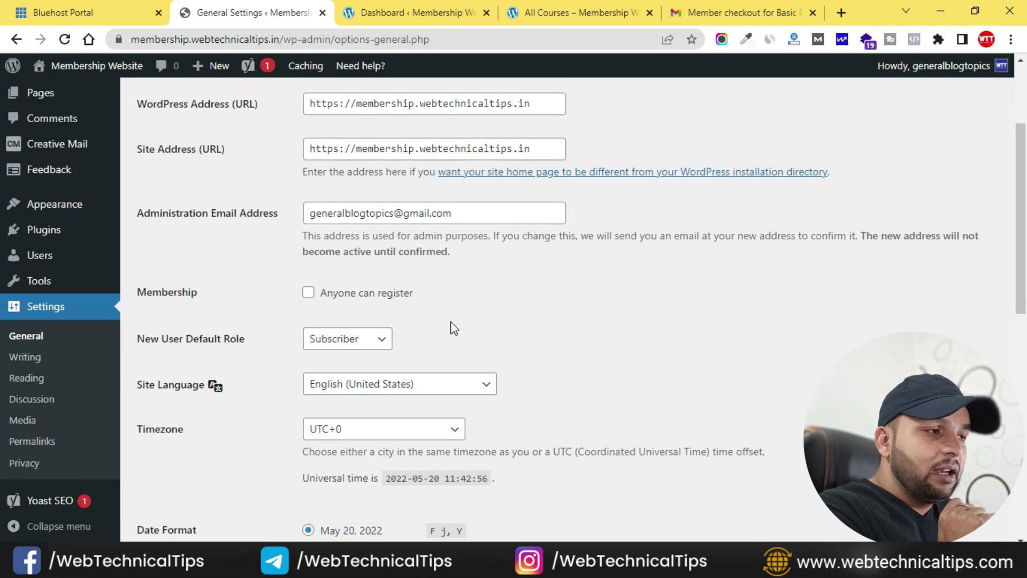
pyautogui.click(309, 293)
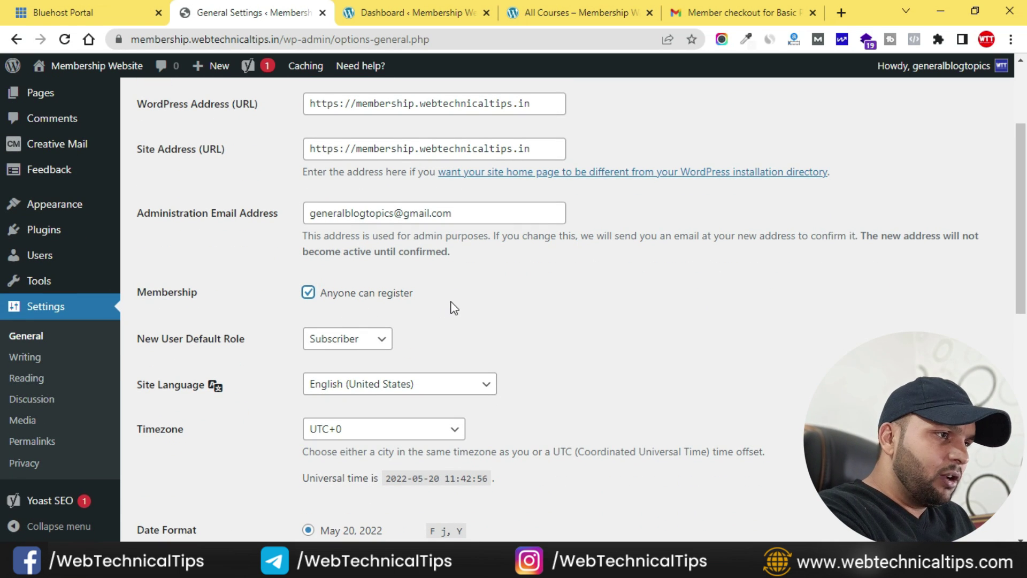
# - Set the site's timezone to Kolkata in the General Settings
pyautogui.scroll(-2, 455, 309)
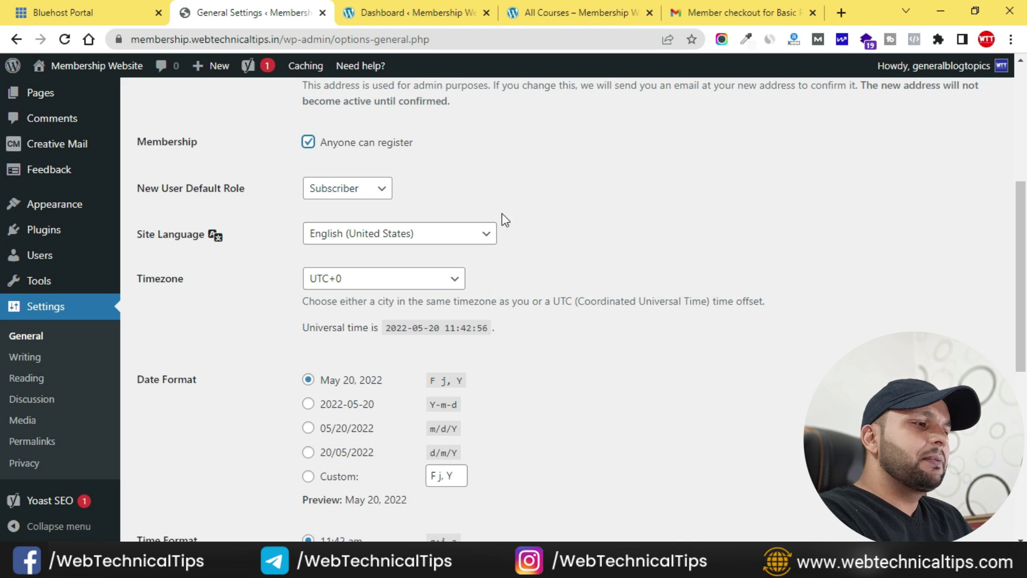
pyautogui.scroll(-3, 503, 219)
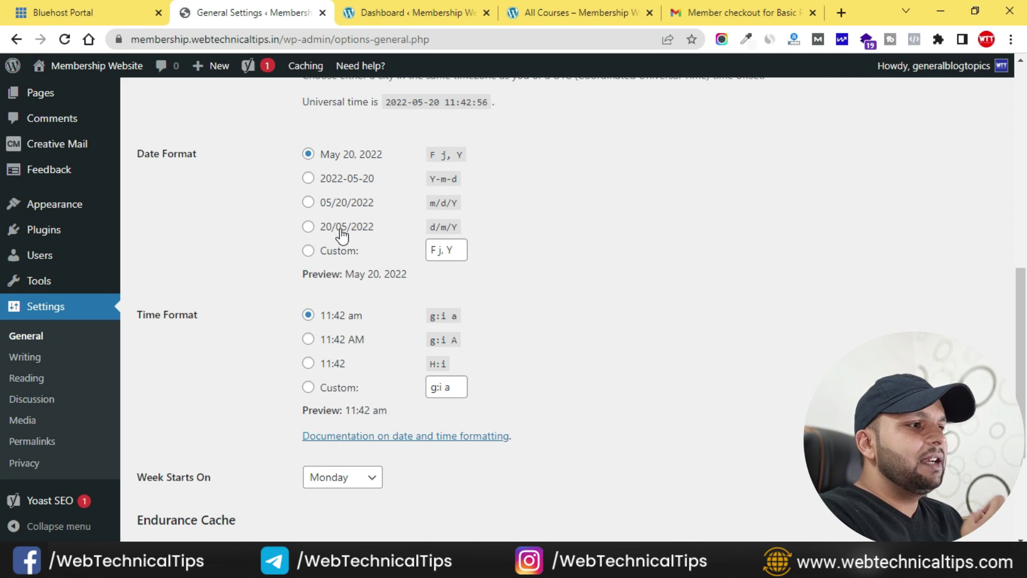
pyautogui.scroll(-1, 364, 268)
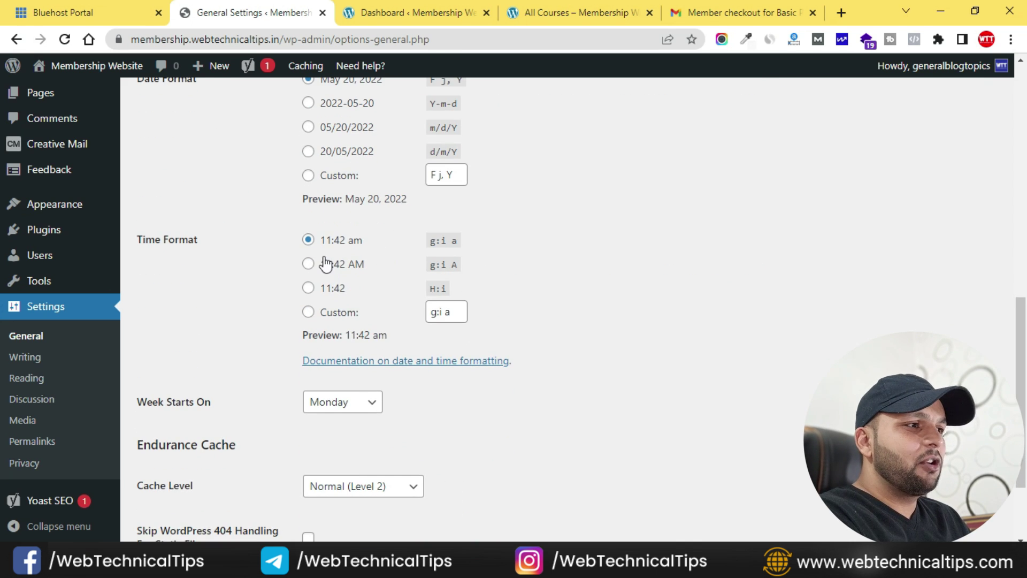
pyautogui.scroll(3, 396, 273)
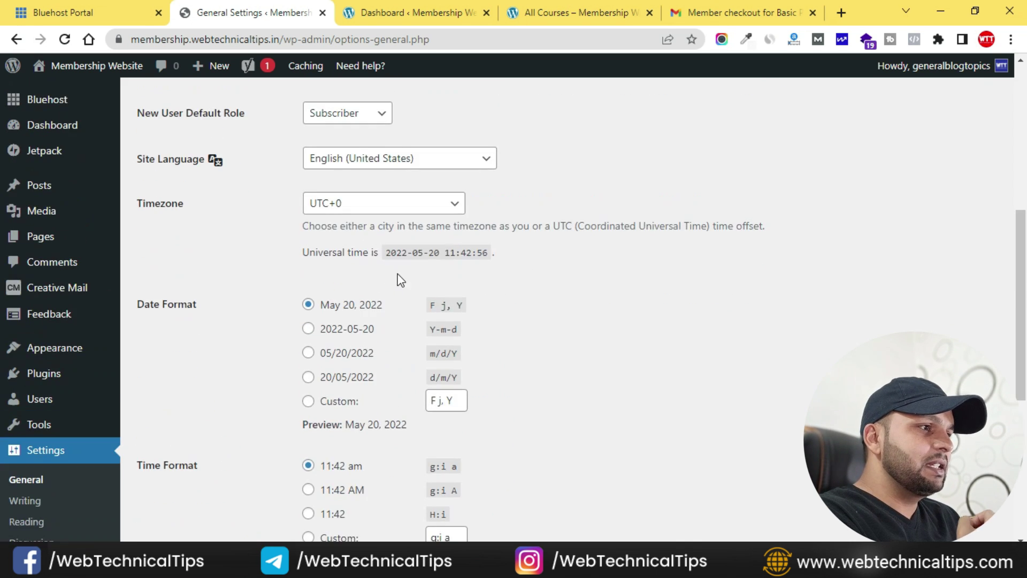
pyautogui.click(358, 206)
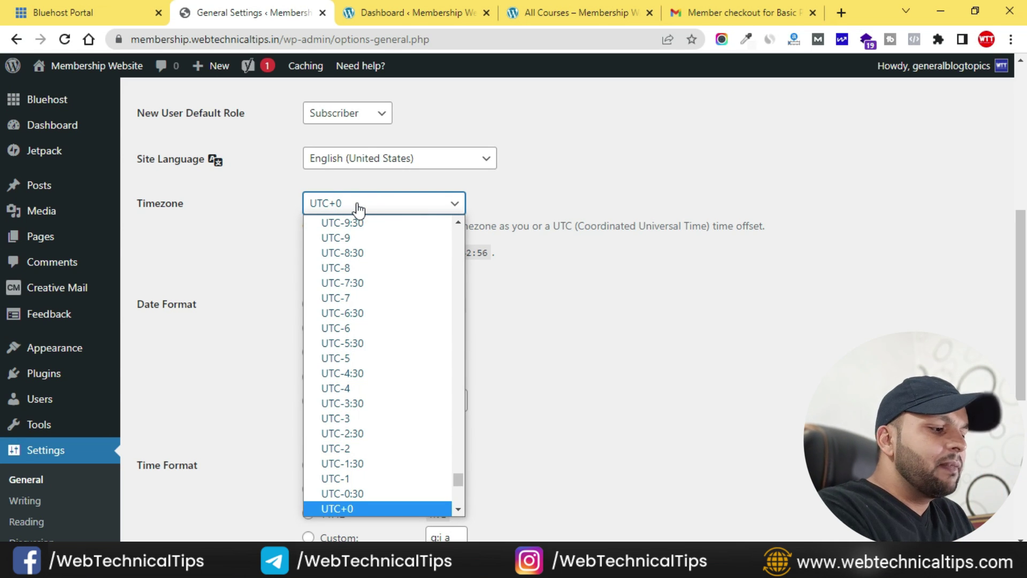
pyautogui.write('k')
pyautogui.press('k')
pyautogui.press('k')
pyautogui.press('k')
pyautogui.press('k')
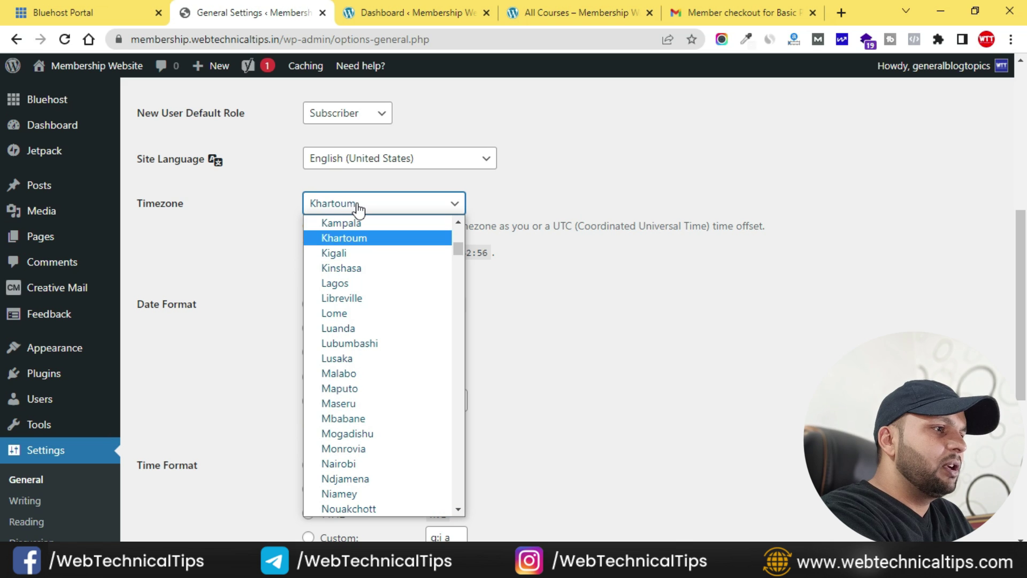
pyautogui.press('k')
pyautogui.press('k')
pyautogui.press('k')
pyautogui.press('k')
pyautogui.press('k')
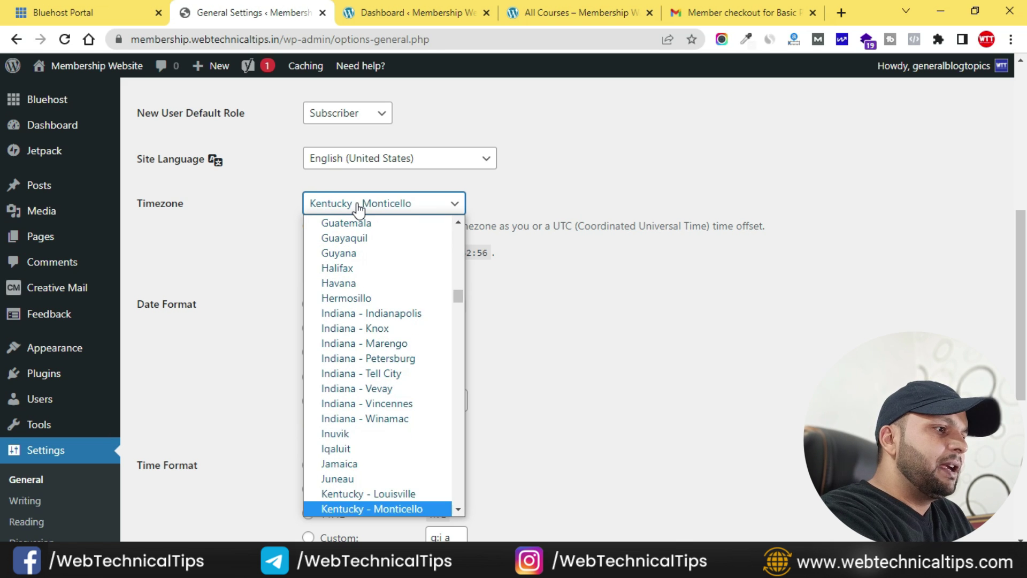
pyautogui.press('k')
pyautogui.press('k')
pyautogui.press('k')
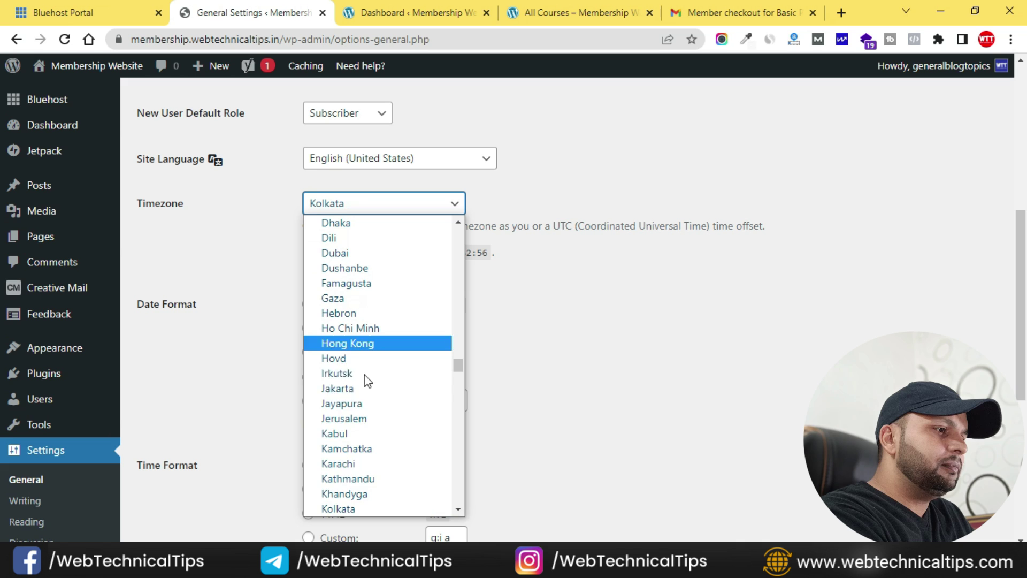
pyautogui.click(346, 503)
pyautogui.click(576, 301)
# - Set the Endurance Cache level to Off (Level 0) and save the General Settings
pyautogui.scroll(-1, 347, 300)
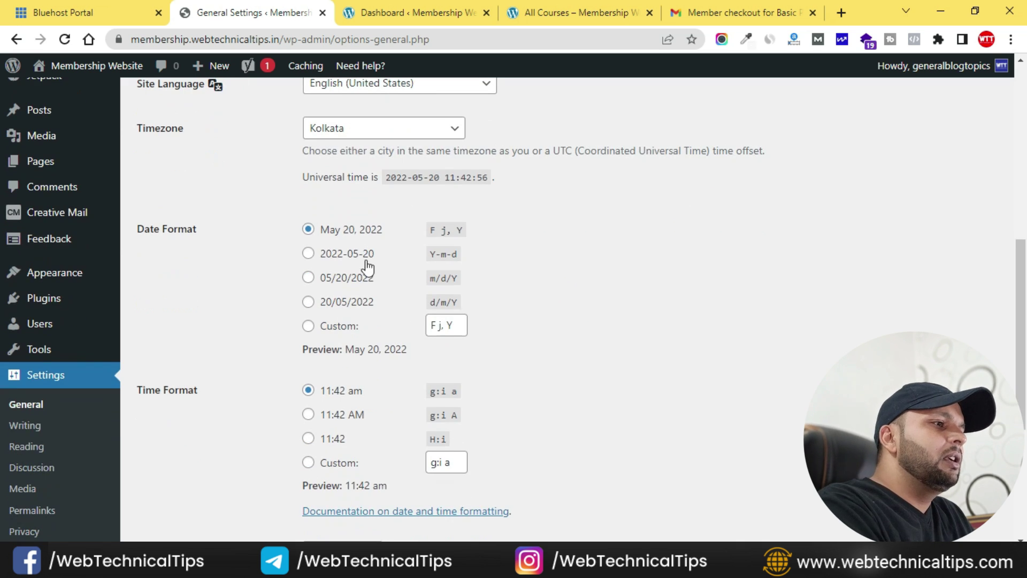
pyautogui.scroll(-2, 340, 428)
pyautogui.scroll(-2, 343, 410)
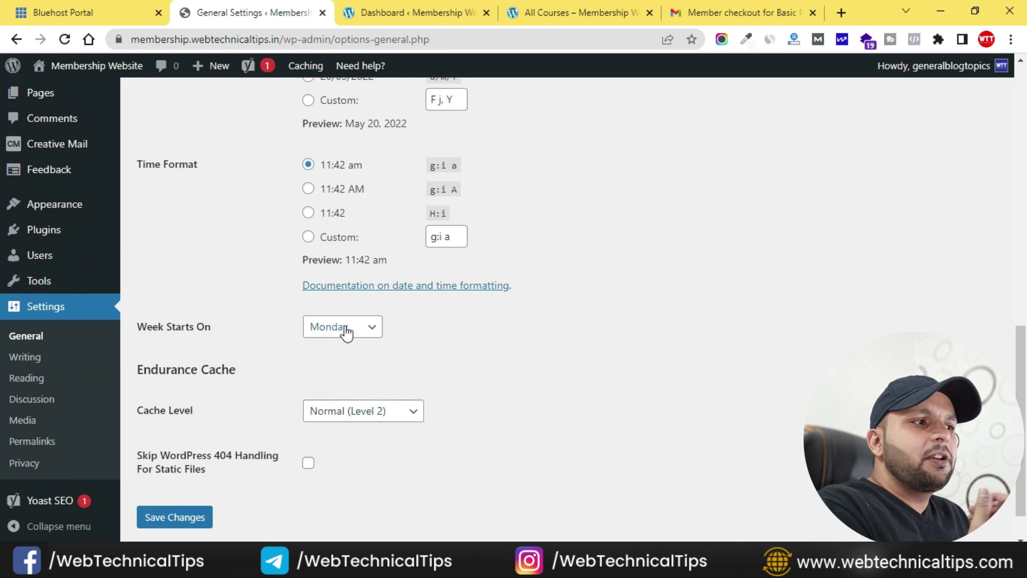
pyautogui.click(372, 417)
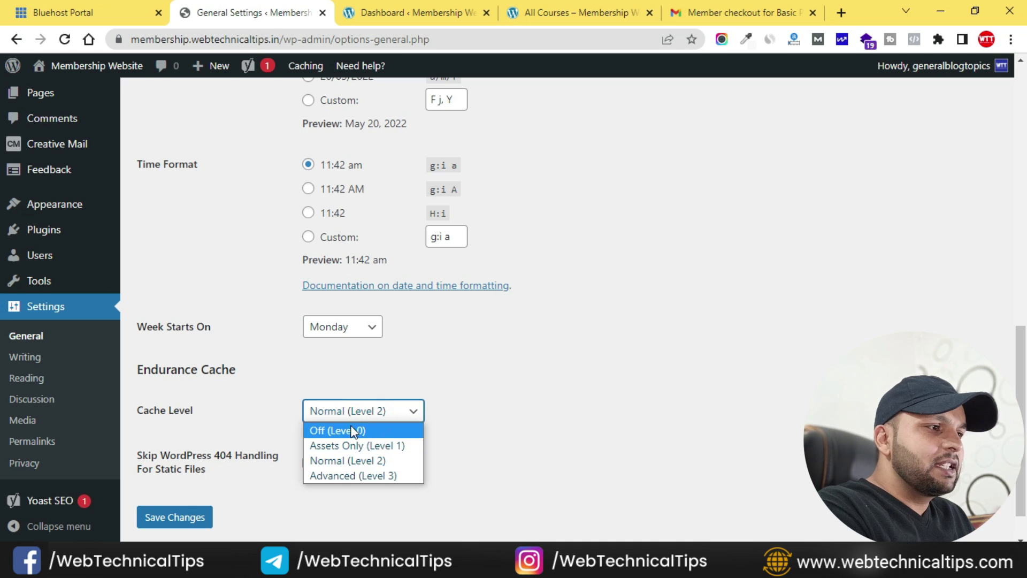
pyautogui.click(345, 428)
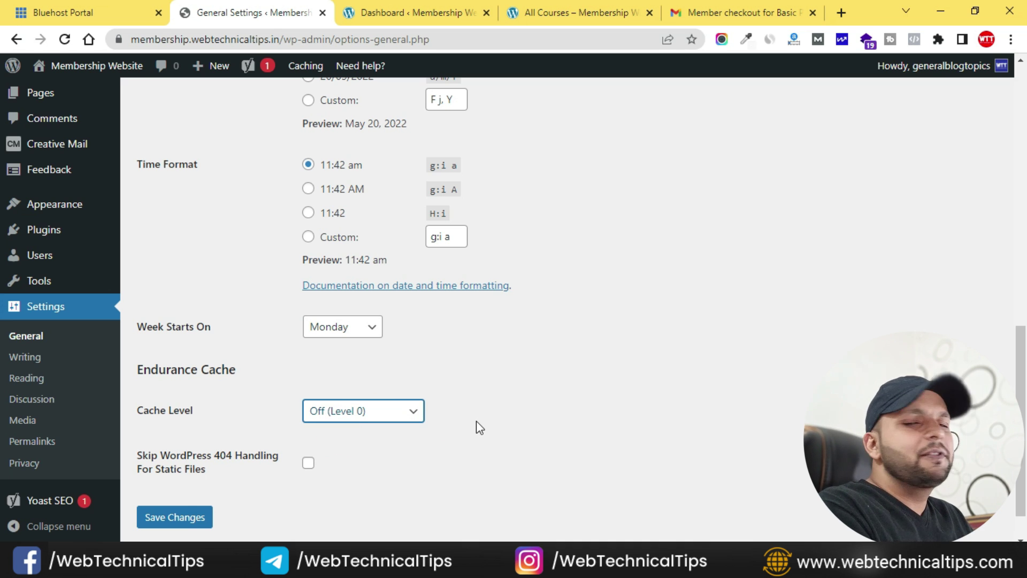
pyautogui.click(175, 518)
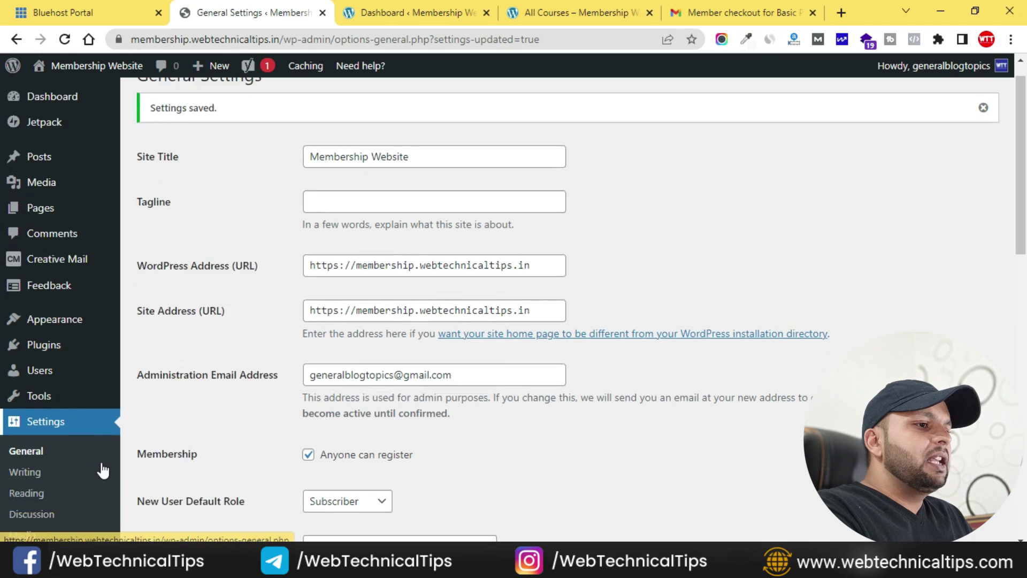
# - Open the Reading Settings and review the homepage display, feed and search engine visibility options
pyautogui.scroll(-3, 103, 470)
pyautogui.click(32, 375)
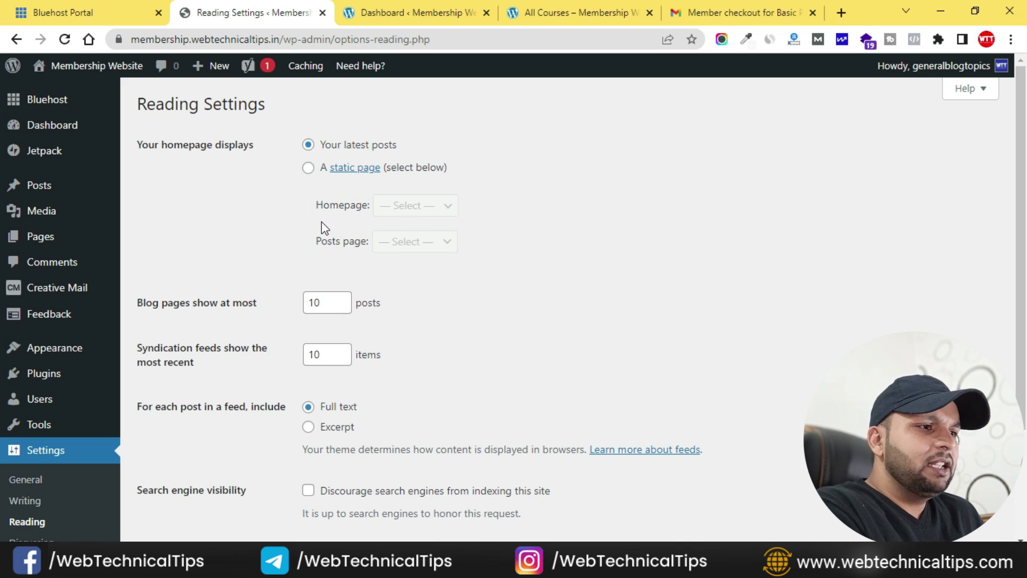
pyautogui.scroll(-3, 87, 447)
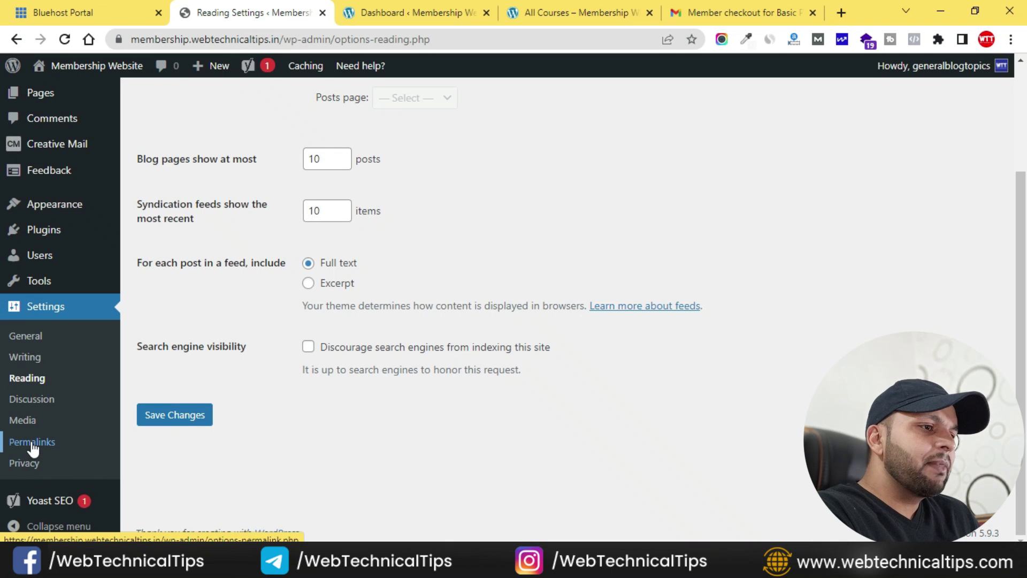
# - Set the permalink structure to Post name and save the Permalink Settings
pyautogui.click(32, 448)
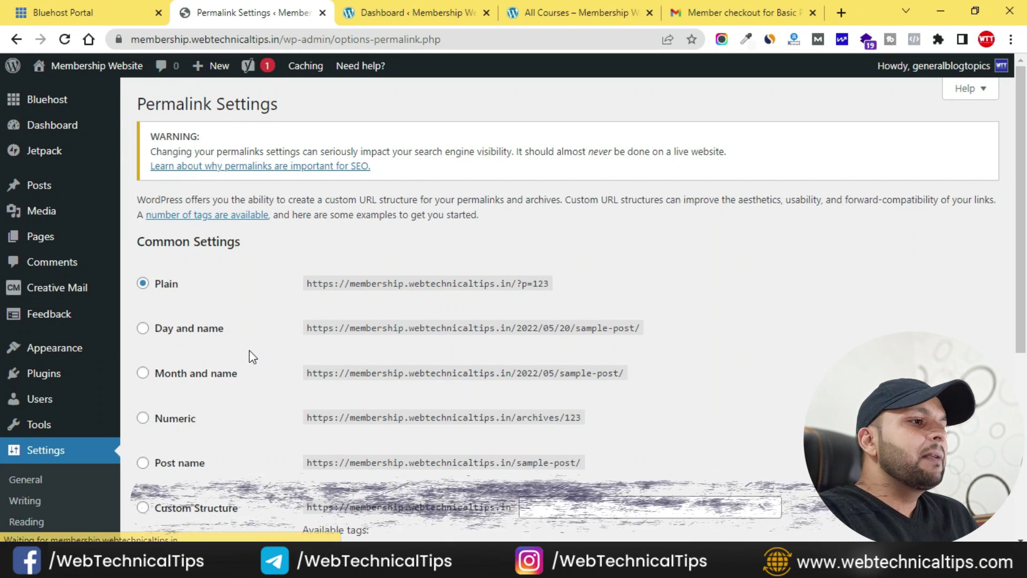
pyautogui.scroll(-3, 230, 353)
pyautogui.click(142, 312)
pyautogui.scroll(-3, 316, 327)
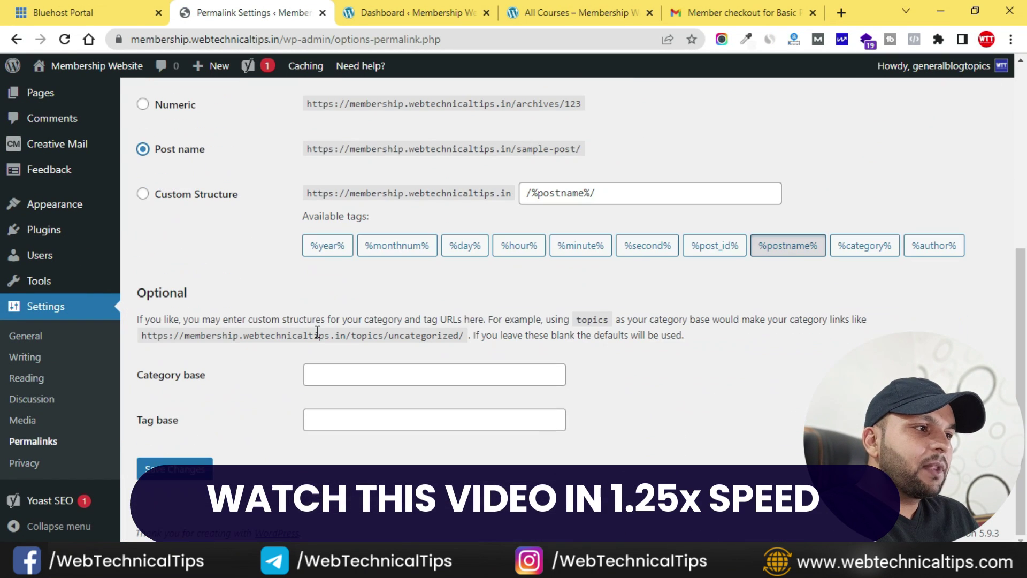
pyautogui.click(179, 471)
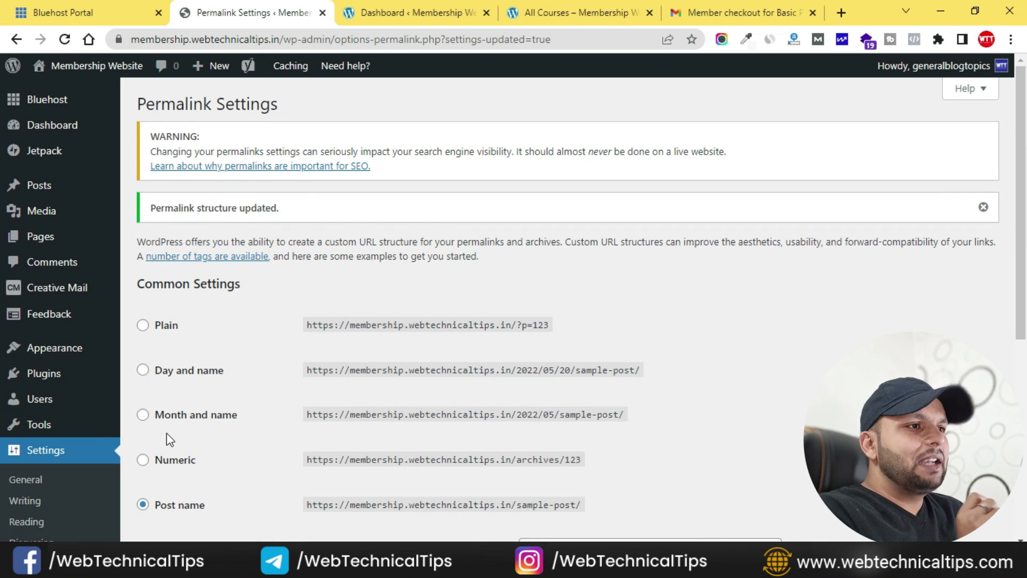
pyautogui.scroll(-4, 16, 371)
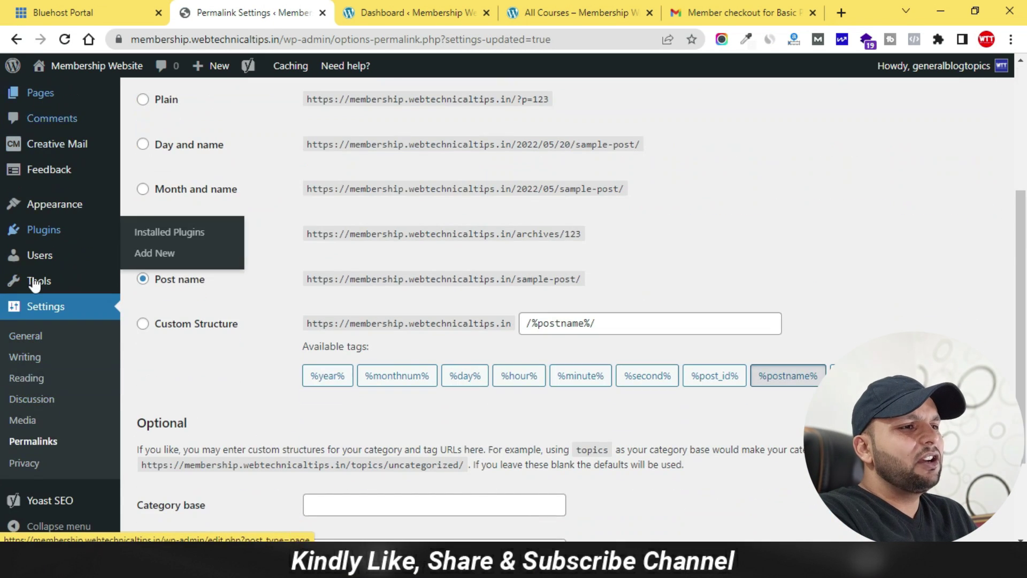
# - Return to the new site's dashboard and open its list of installed plugins
pyautogui.scroll(4, 72, 413)
pyautogui.click(63, 127)
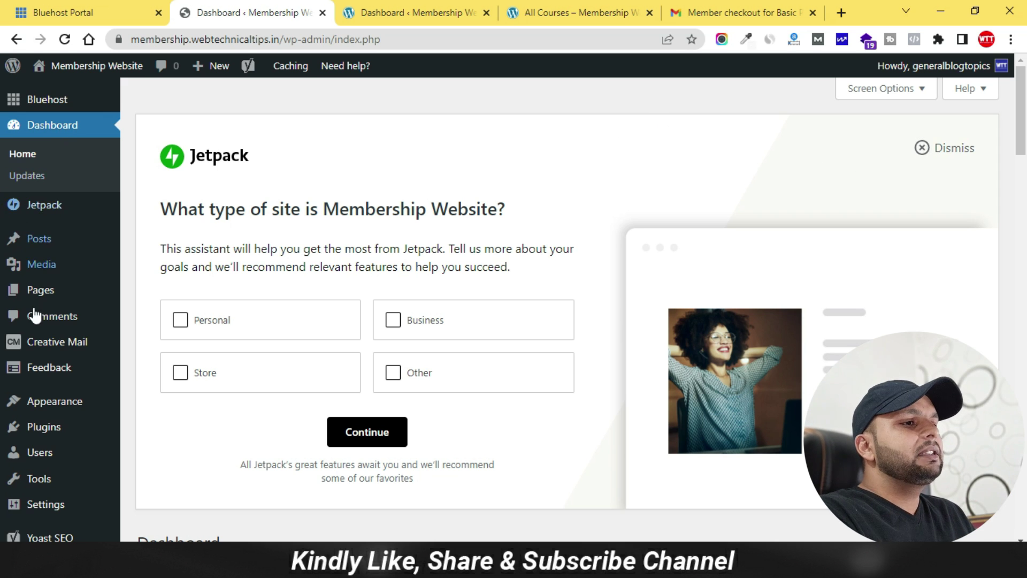
pyautogui.scroll(-3, 35, 316)
pyautogui.moveTo(86, 346)
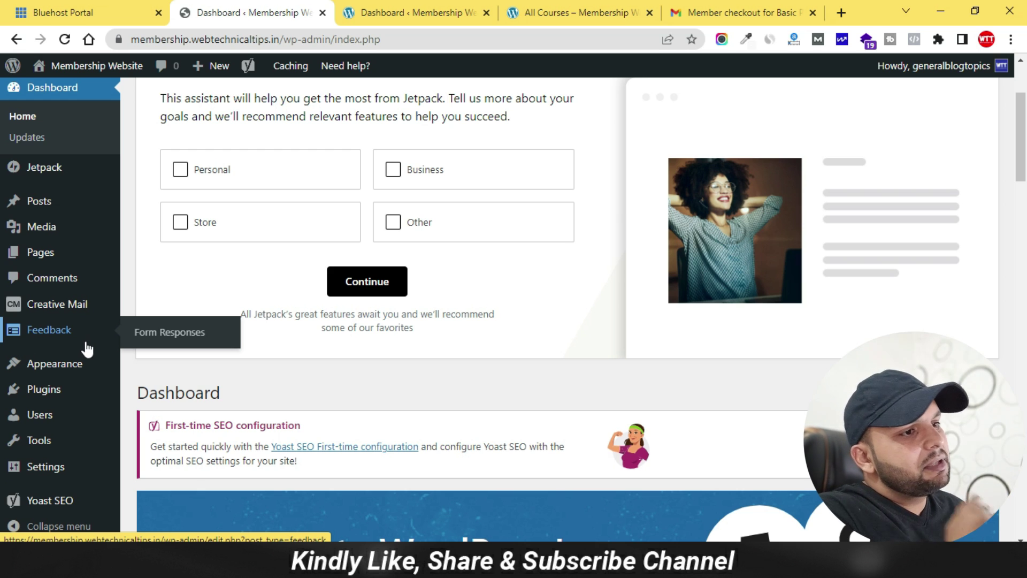
pyautogui.click(75, 395)
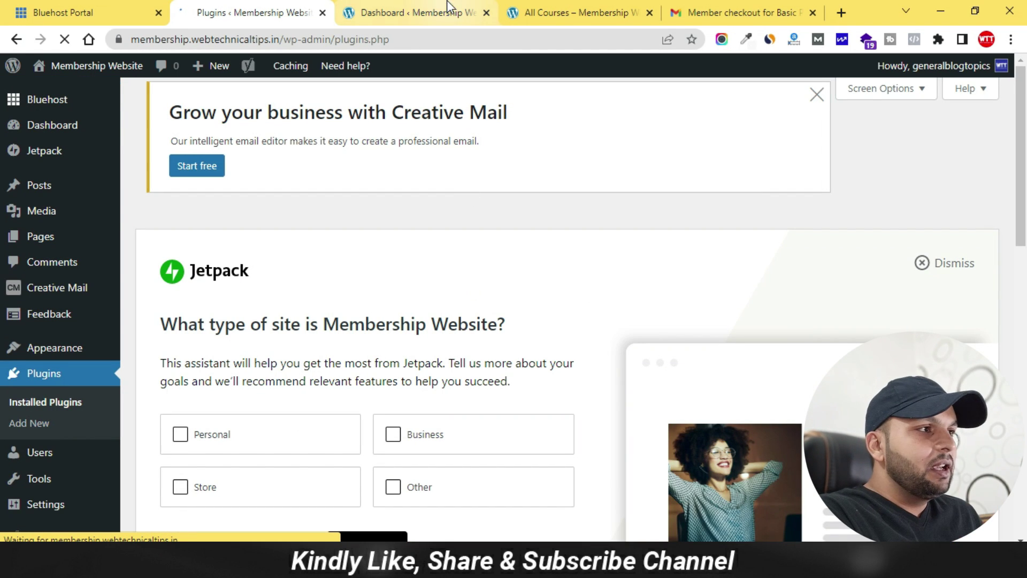
# - Look over the finished reference site's admin dashboard and its All Courses page, then return to the new site's plugins
pyautogui.click(409, 11)
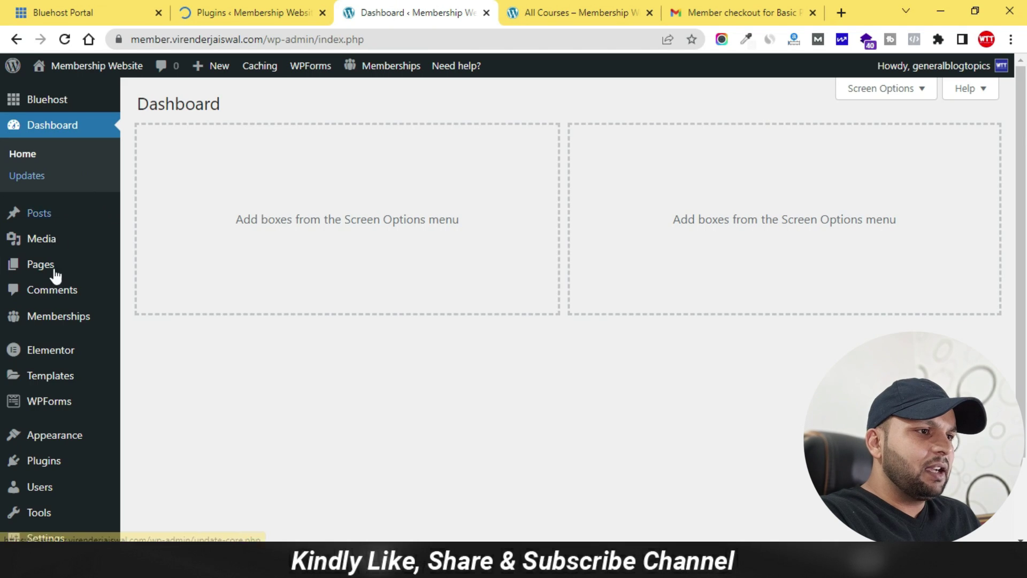
pyautogui.scroll(-2, 46, 396)
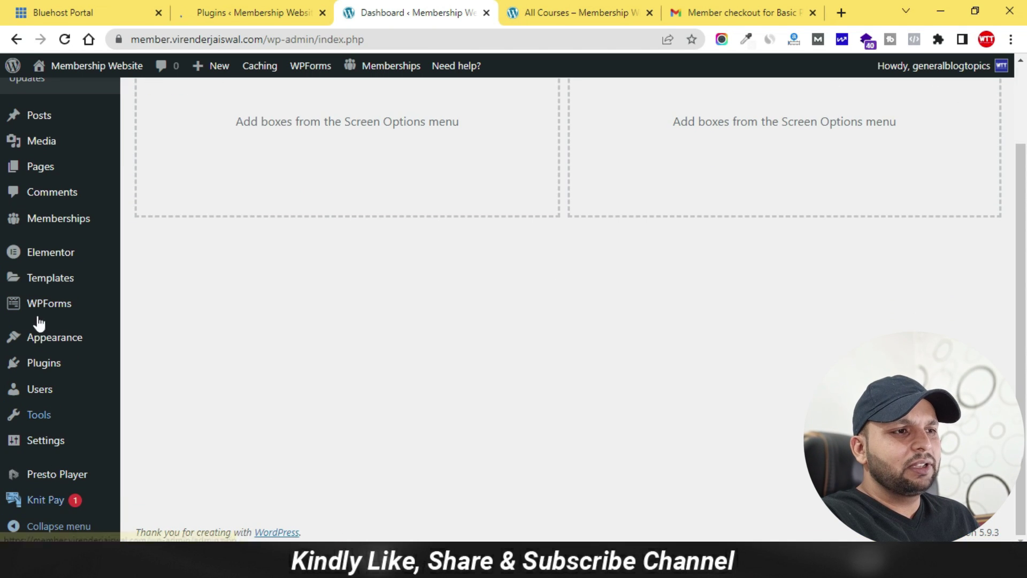
pyautogui.scroll(2, 21, 332)
pyautogui.click(560, 13)
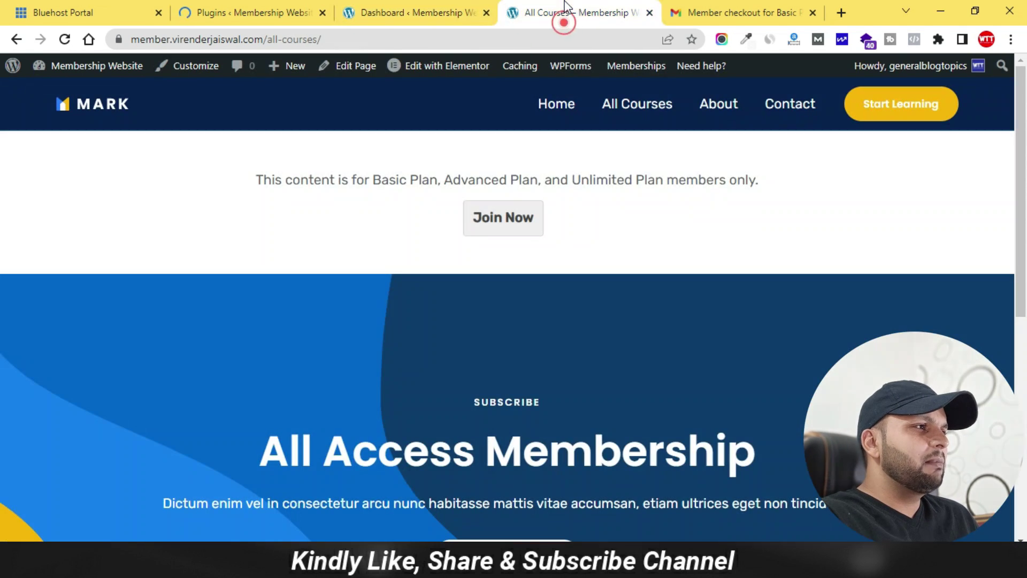
pyautogui.click(410, 11)
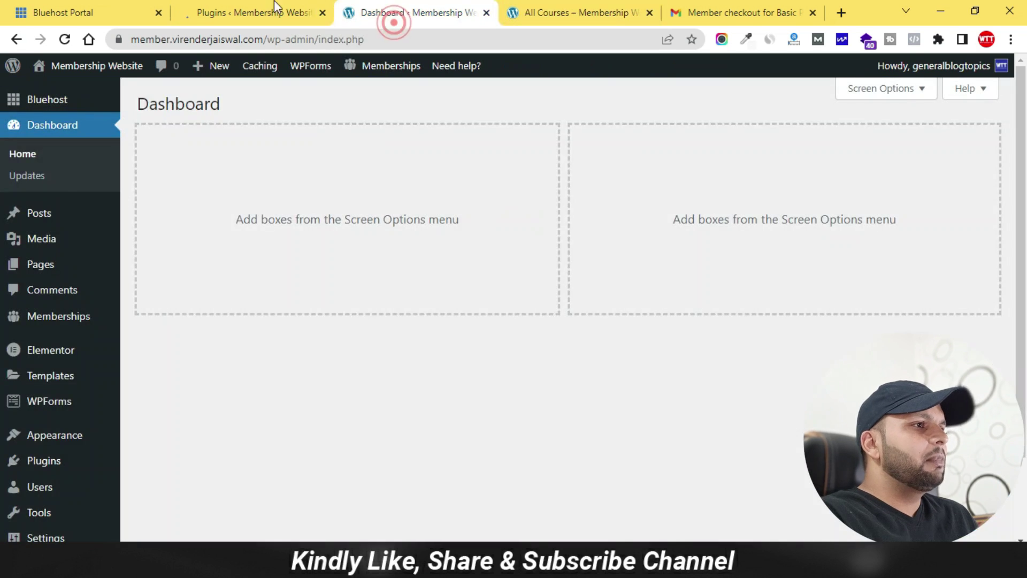
pyautogui.click(251, 12)
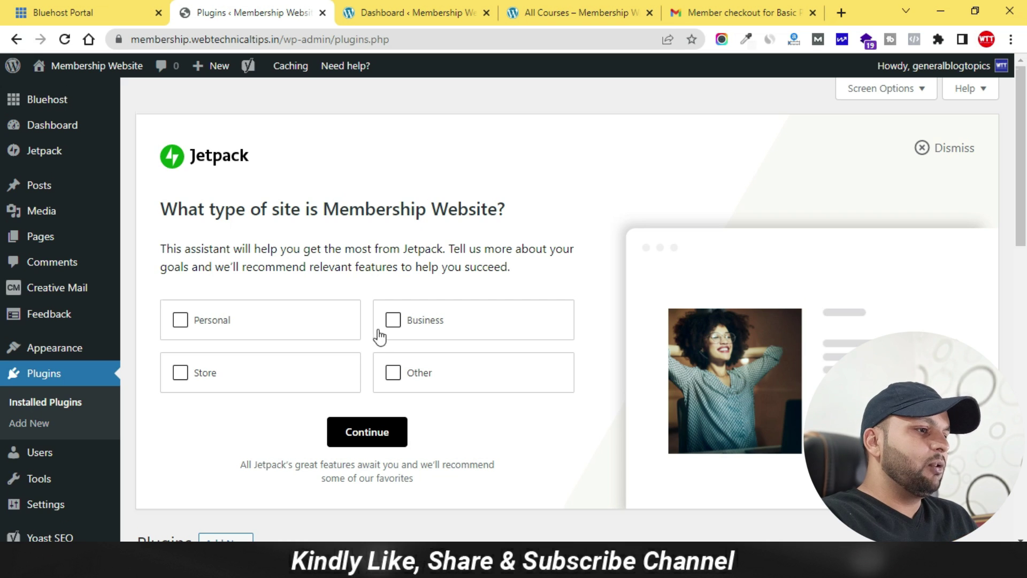
# - Deactivate all installed plugins except Bluehost with a bulk action
pyautogui.scroll(-10, 378, 337)
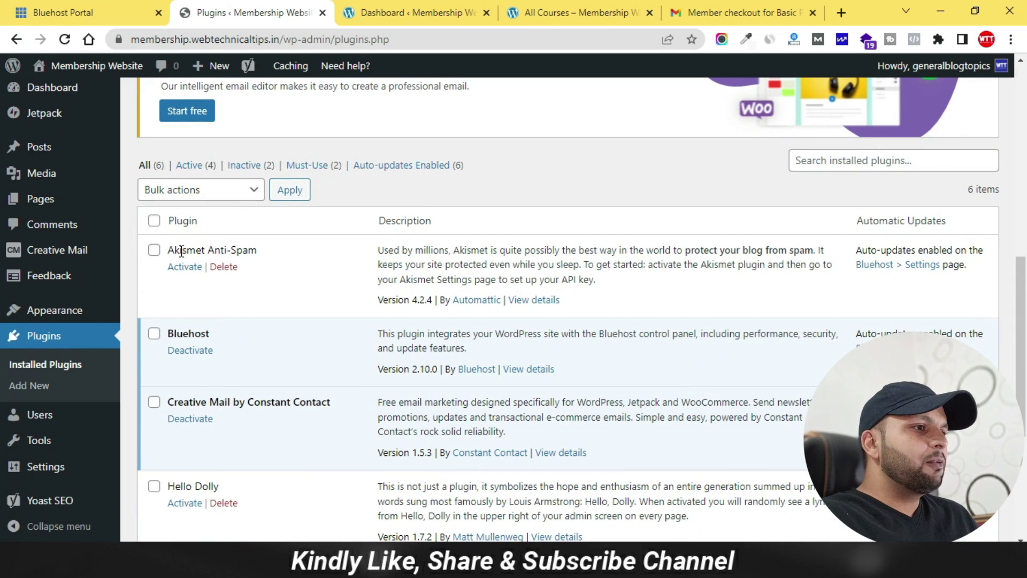
pyautogui.click(153, 220)
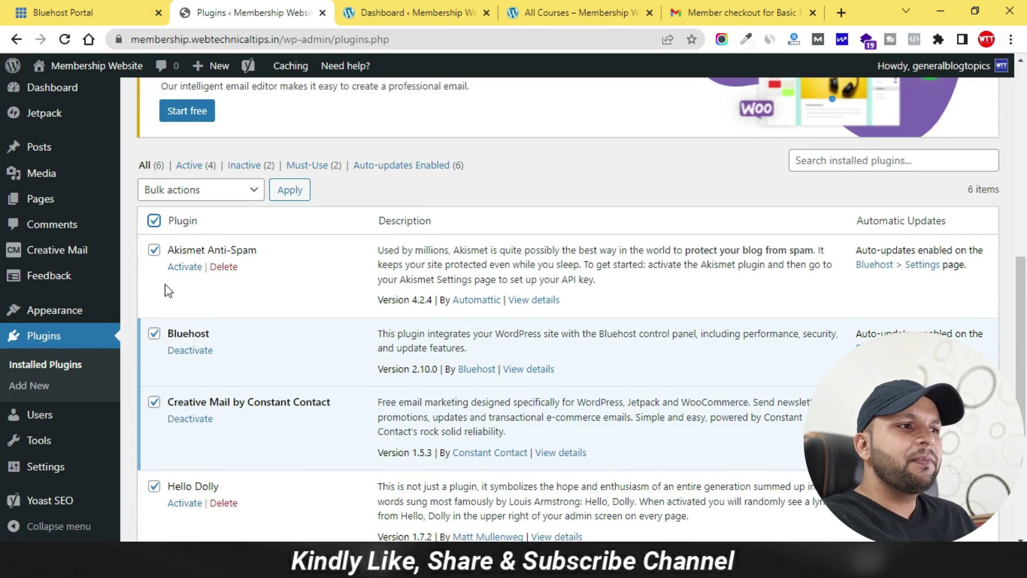
pyautogui.click(154, 334)
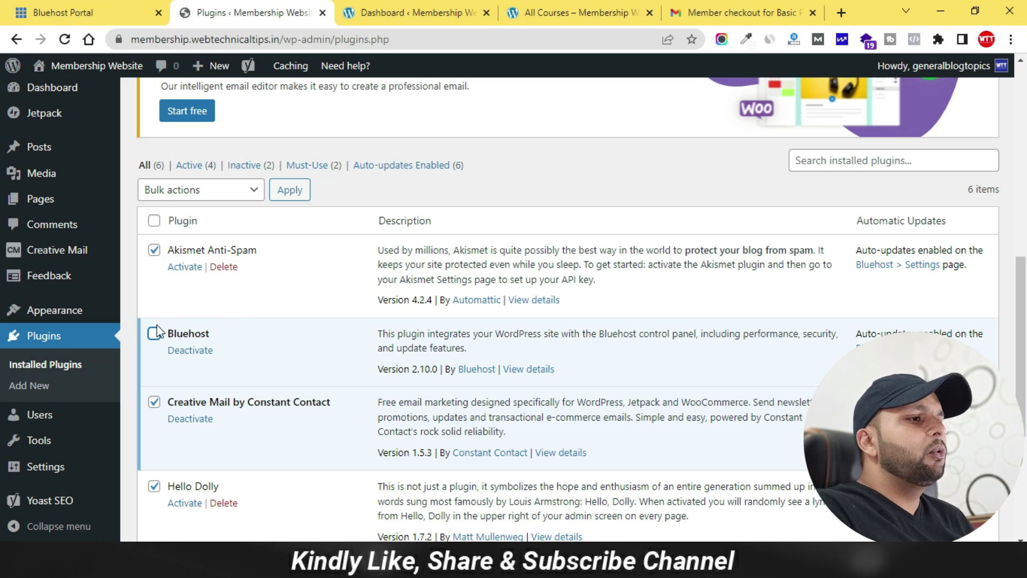
pyautogui.click(170, 198)
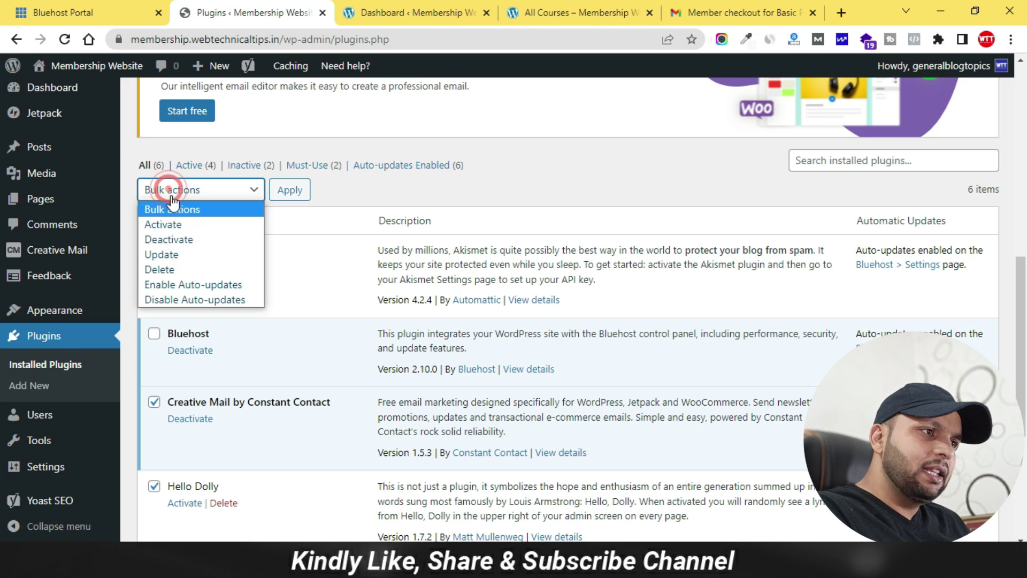
pyautogui.click(180, 237)
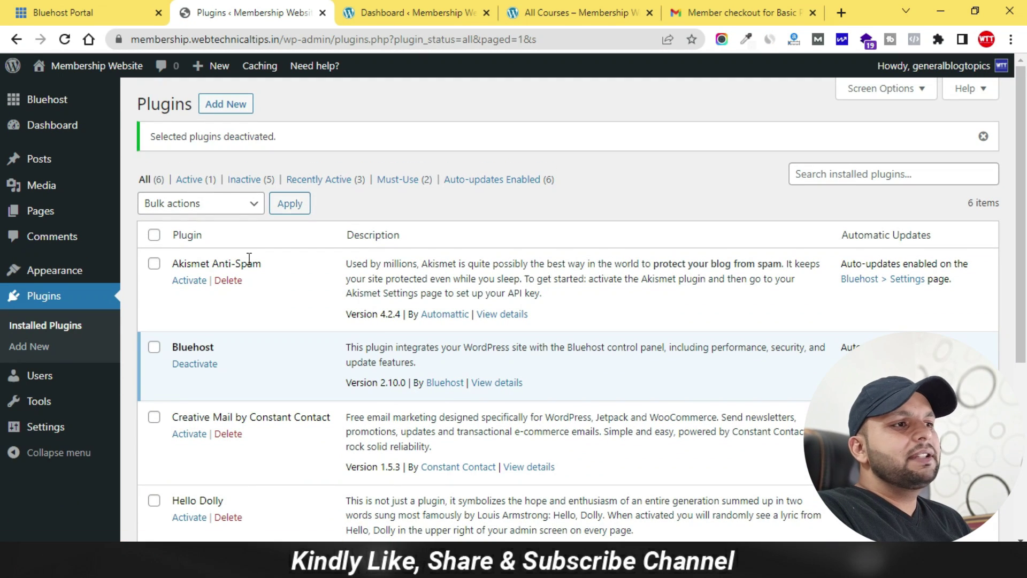
# - Delete the Akismet Anti-Spam, Creative Mail, Hello Dolly, Jetpack and Yoast SEO plugins, keeping only Bluehost
pyautogui.click(154, 236)
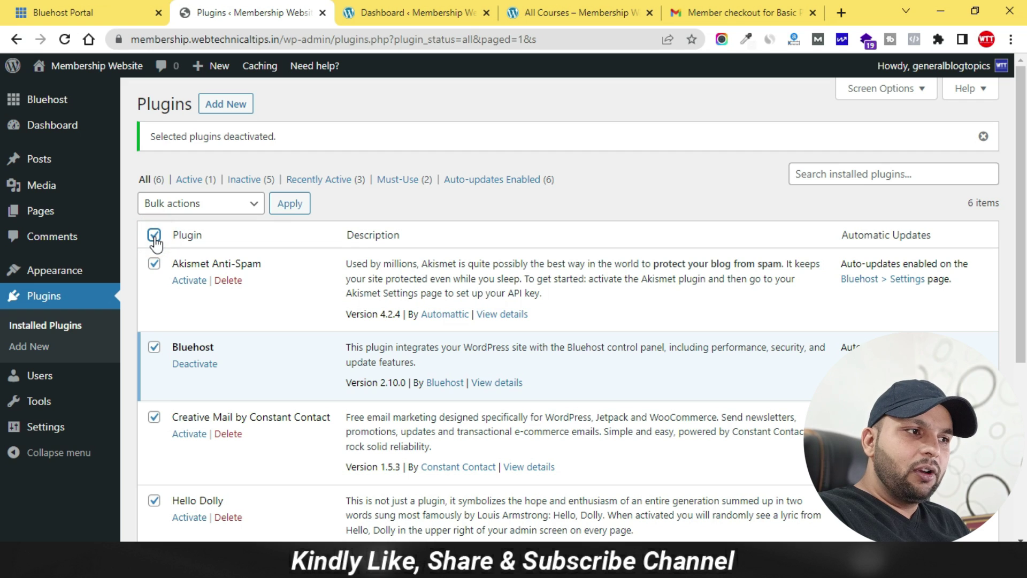
pyautogui.click(154, 347)
pyautogui.click(210, 204)
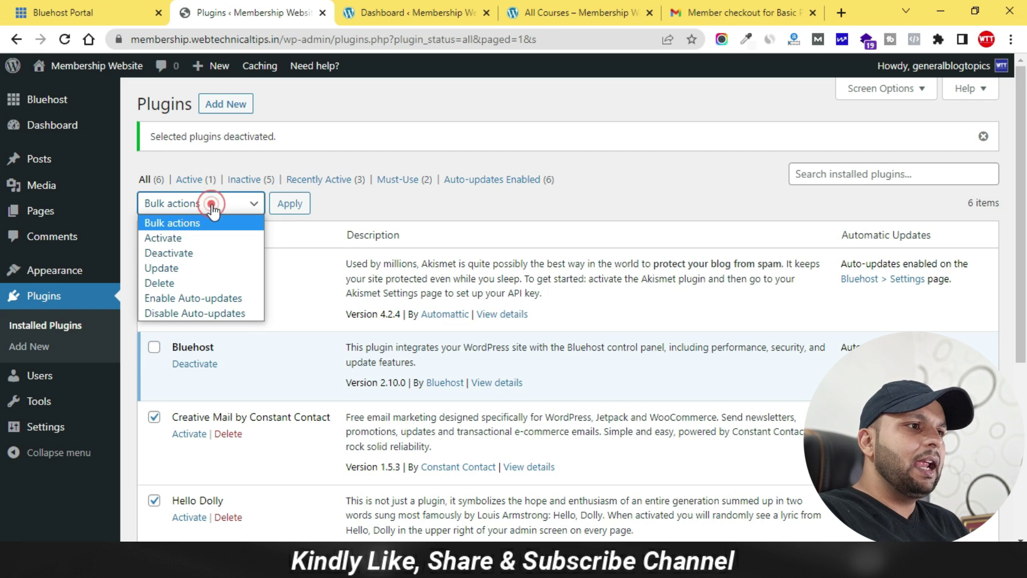
pyautogui.click(170, 283)
pyautogui.click(288, 204)
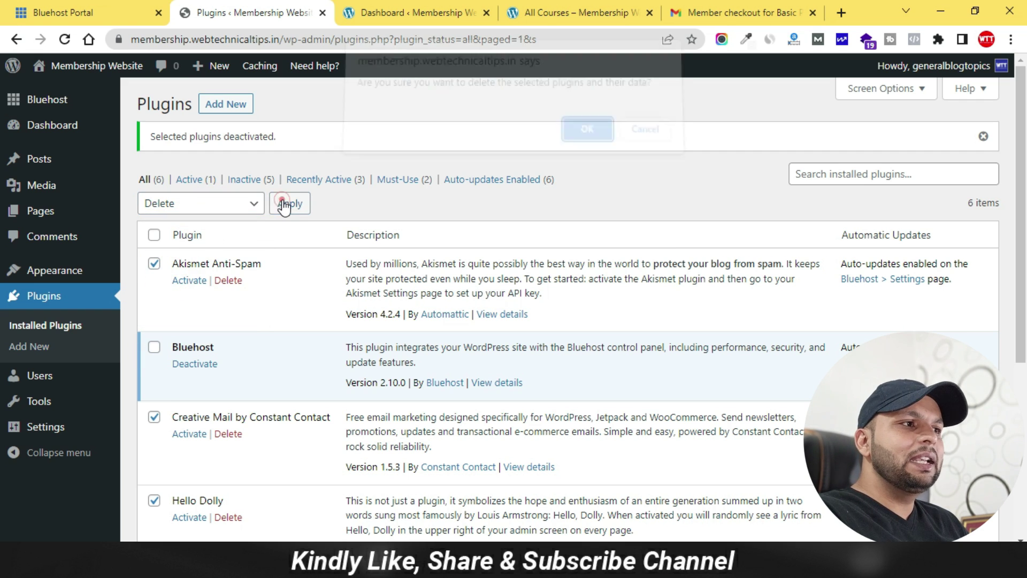
pyautogui.click(580, 142)
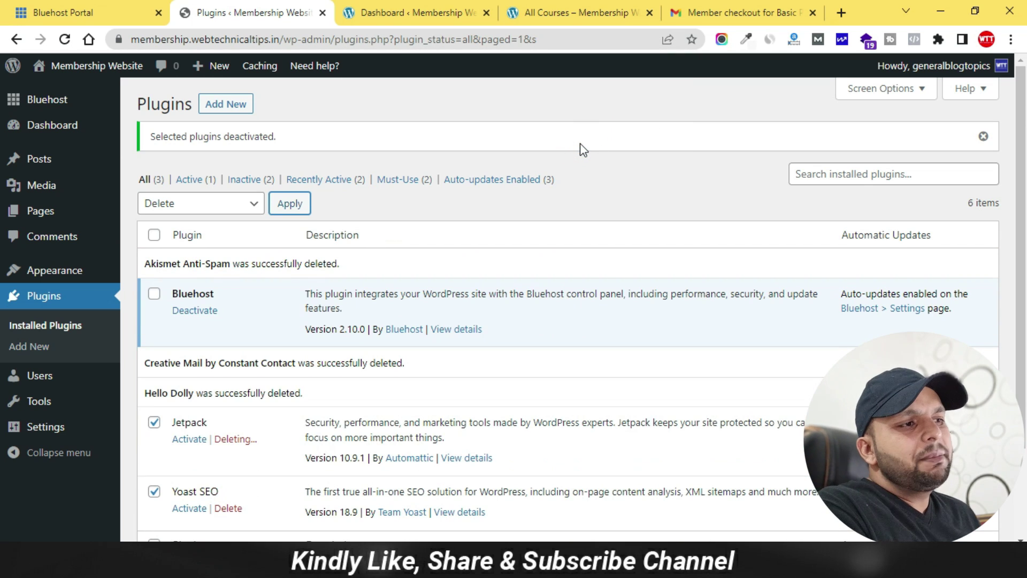
pyautogui.scroll(-2, 463, 257)
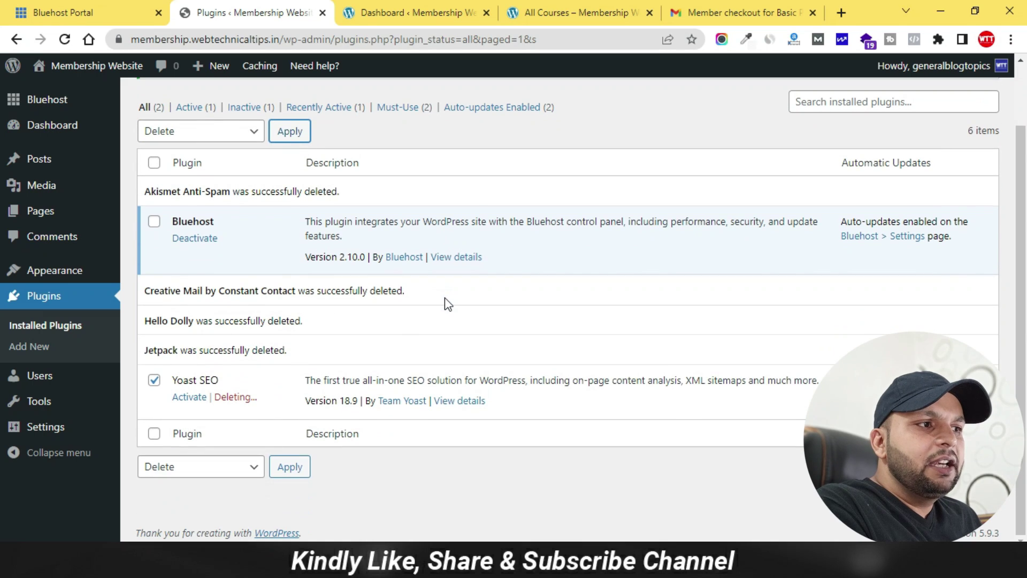
pyautogui.click(243, 399)
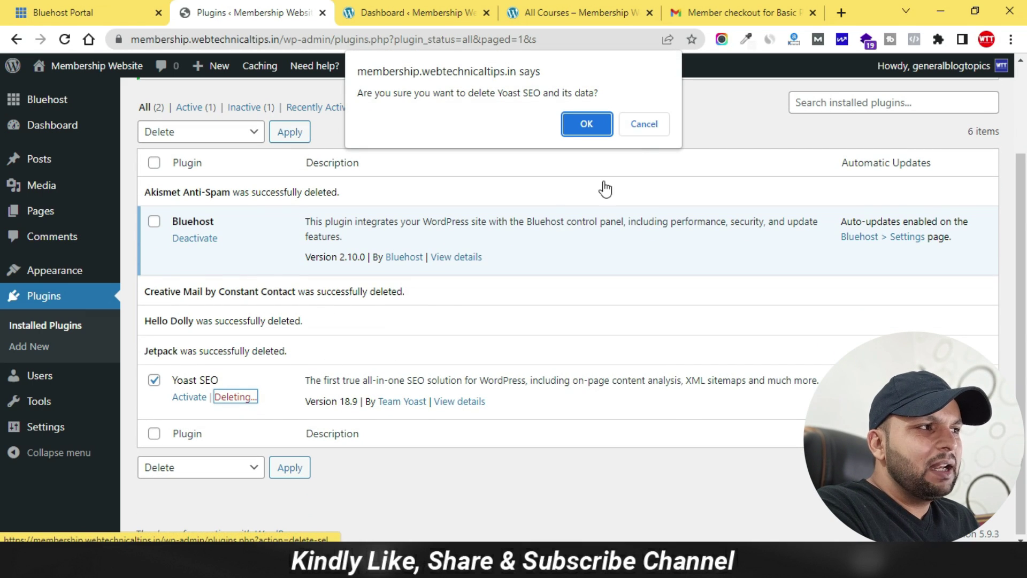
pyautogui.click(599, 127)
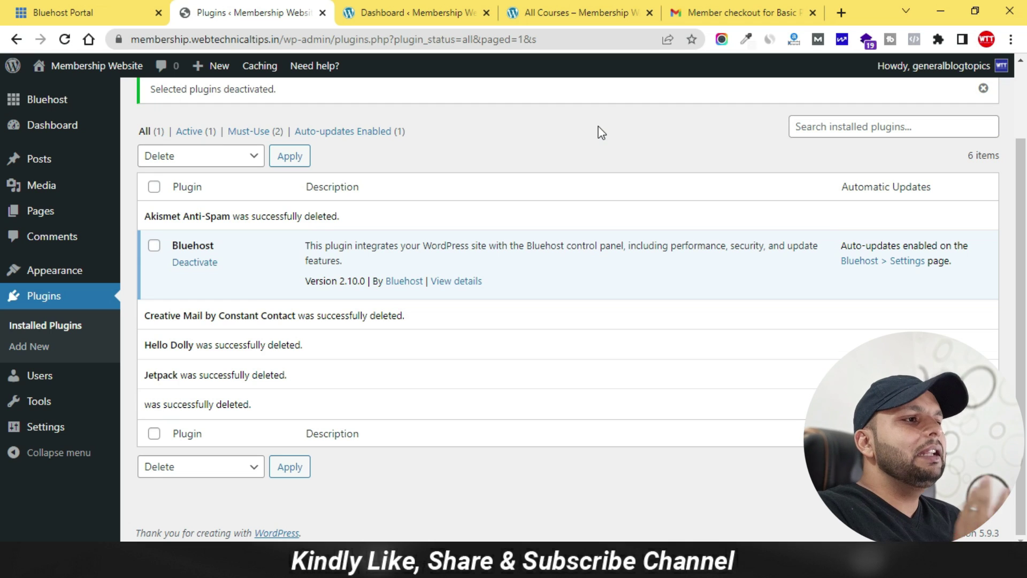
# - Delete the inactive Twenty Twenty-One and Twenty Twenty themes from the site
pyautogui.click(63, 272)
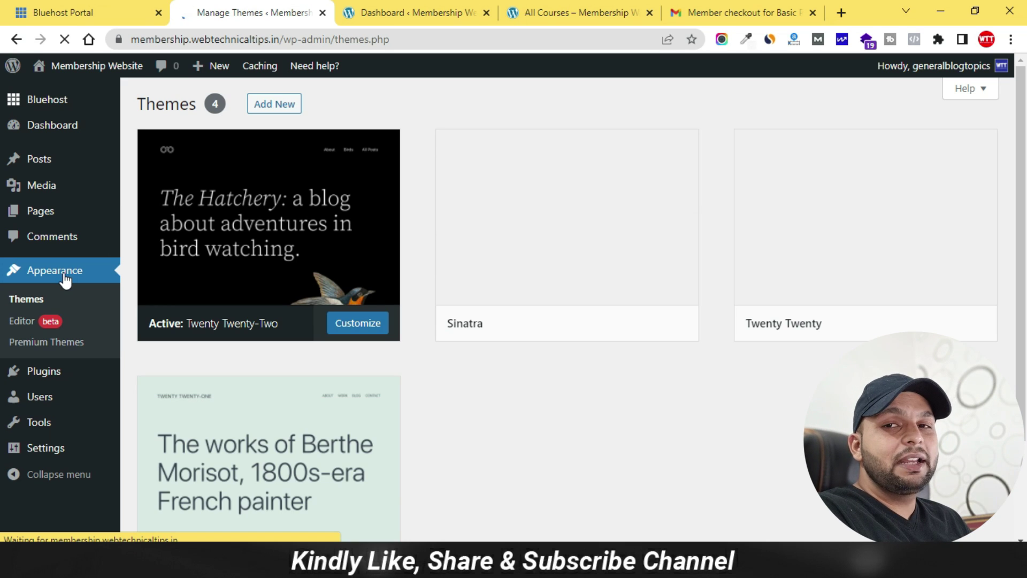
pyautogui.click(272, 449)
pyautogui.click(979, 518)
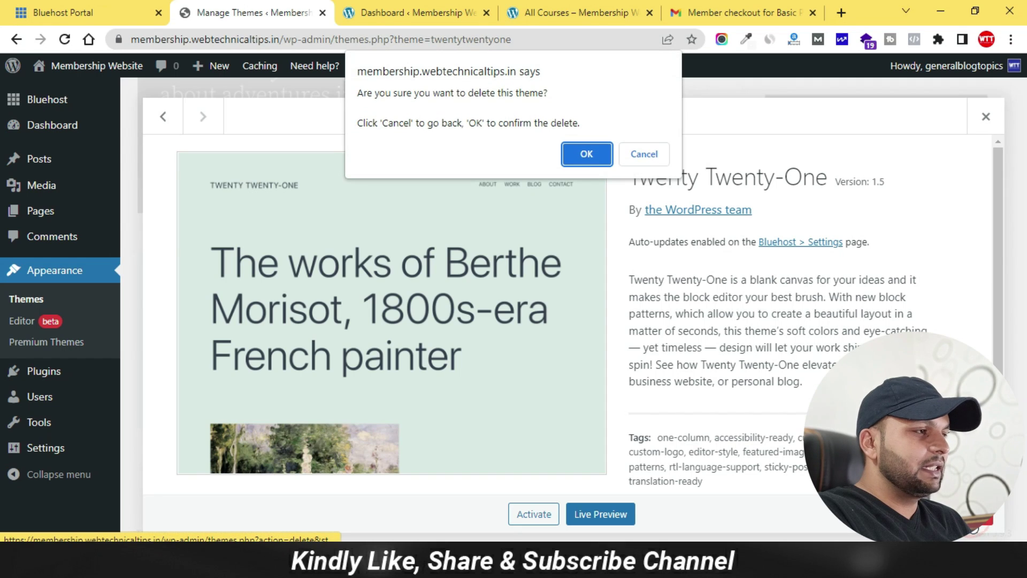
pyautogui.click(604, 153)
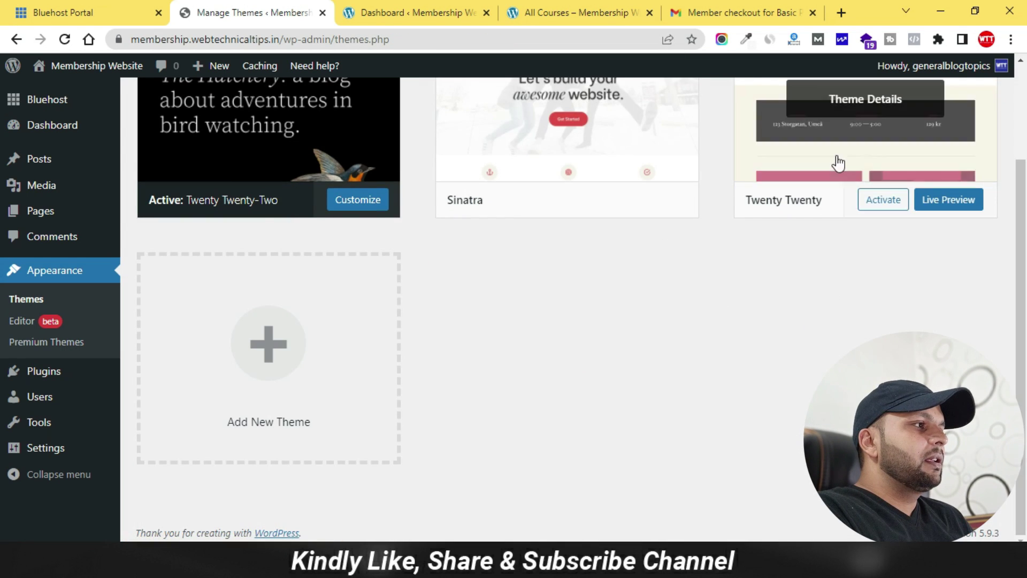
pyautogui.click(855, 140)
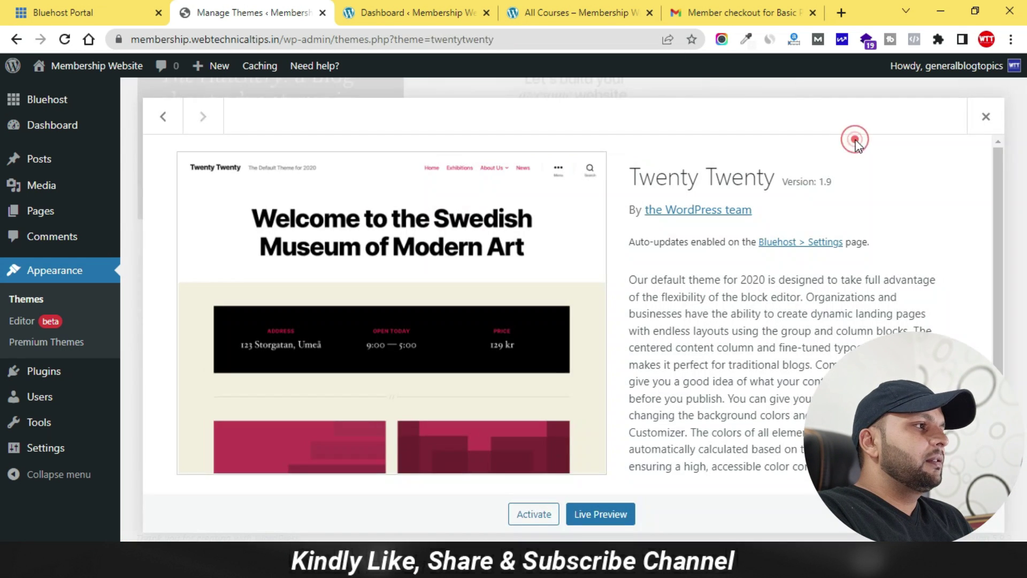
pyautogui.click(979, 518)
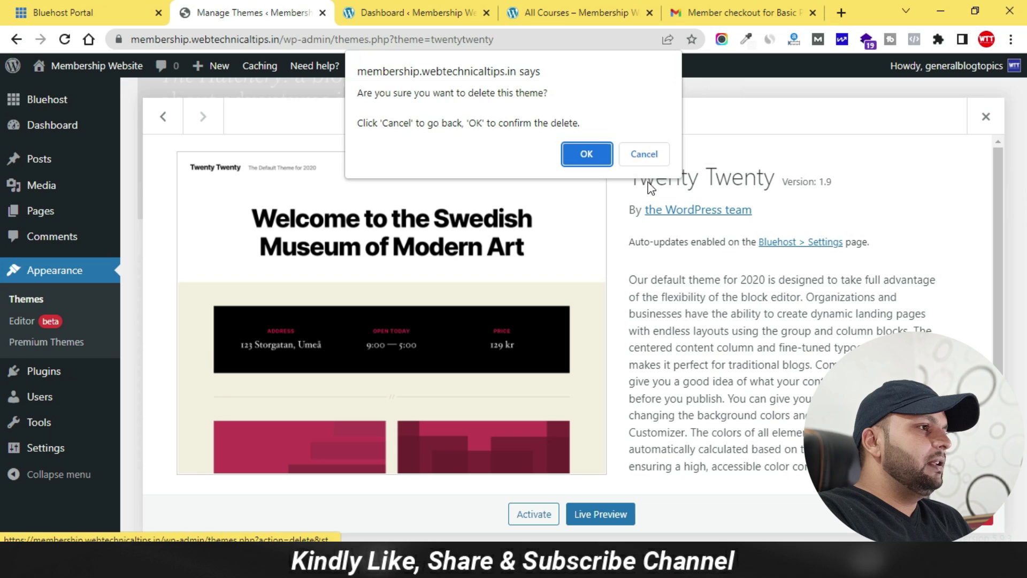
pyautogui.click(595, 150)
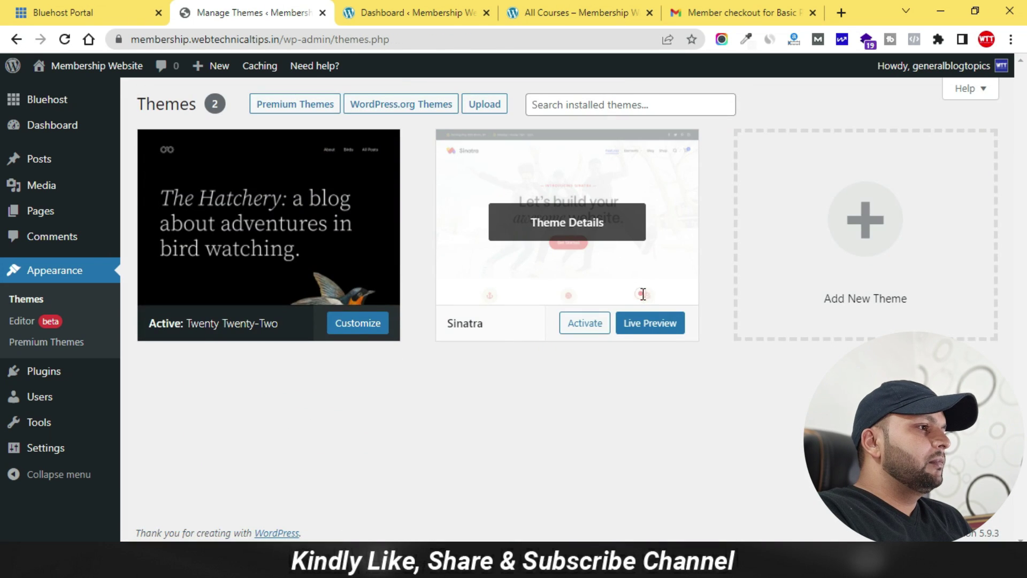
# - Delete the Sinatra theme, keeping only the active Twenty Twenty-Two theme
pyautogui.click(643, 294)
pyautogui.click(986, 531)
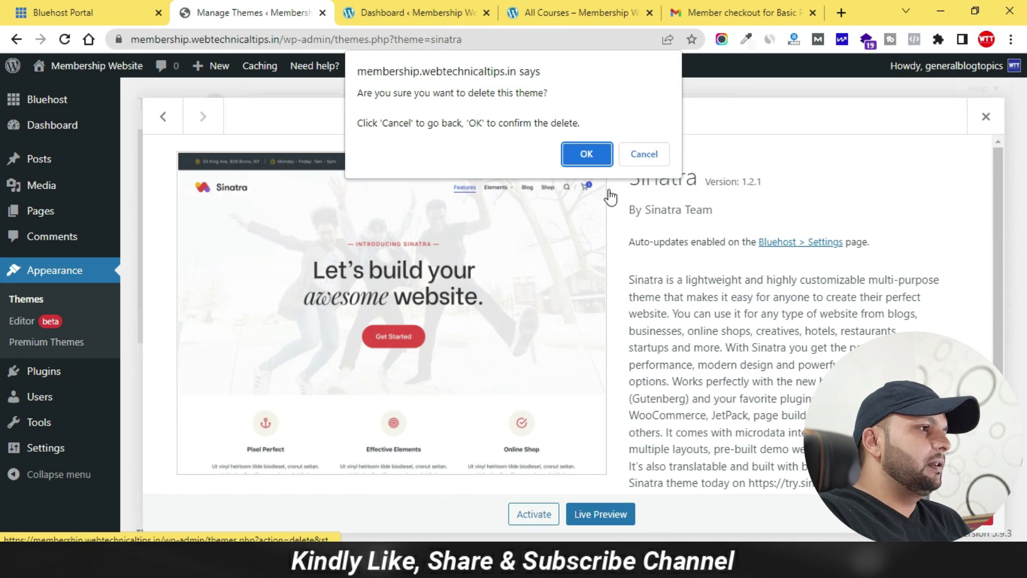
pyautogui.click(586, 153)
pyautogui.click(374, 239)
pyautogui.scroll(-5, 374, 239)
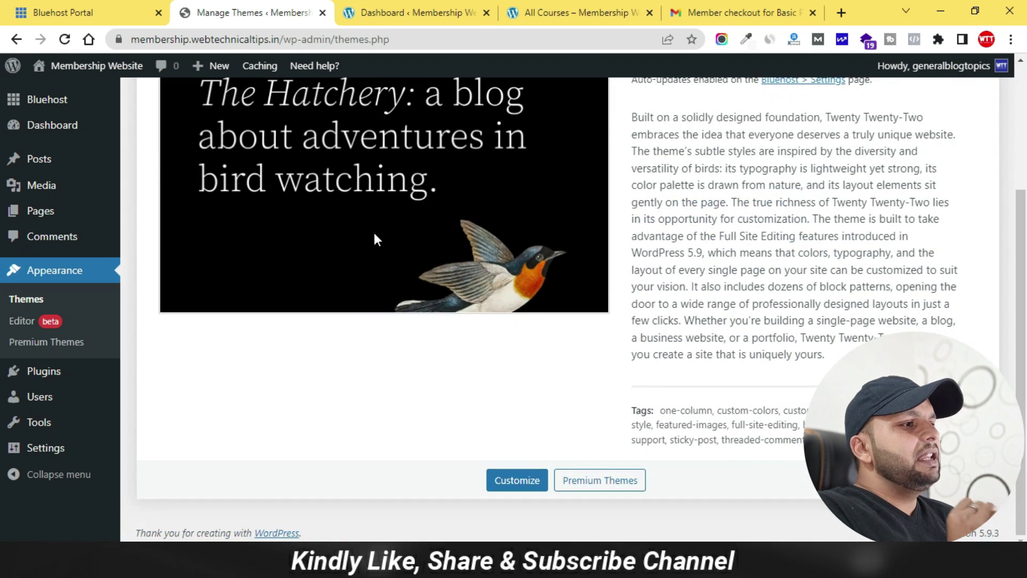
pyautogui.scroll(3, 375, 239)
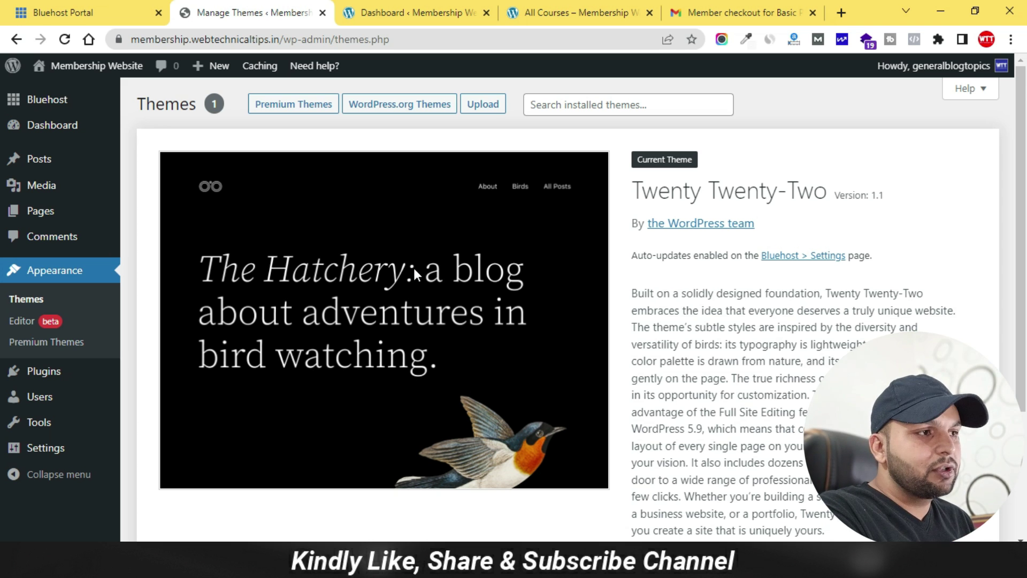
# - Find the Astra theme among the popular WordPress.org themes, then install and activate it
pyautogui.click(416, 111)
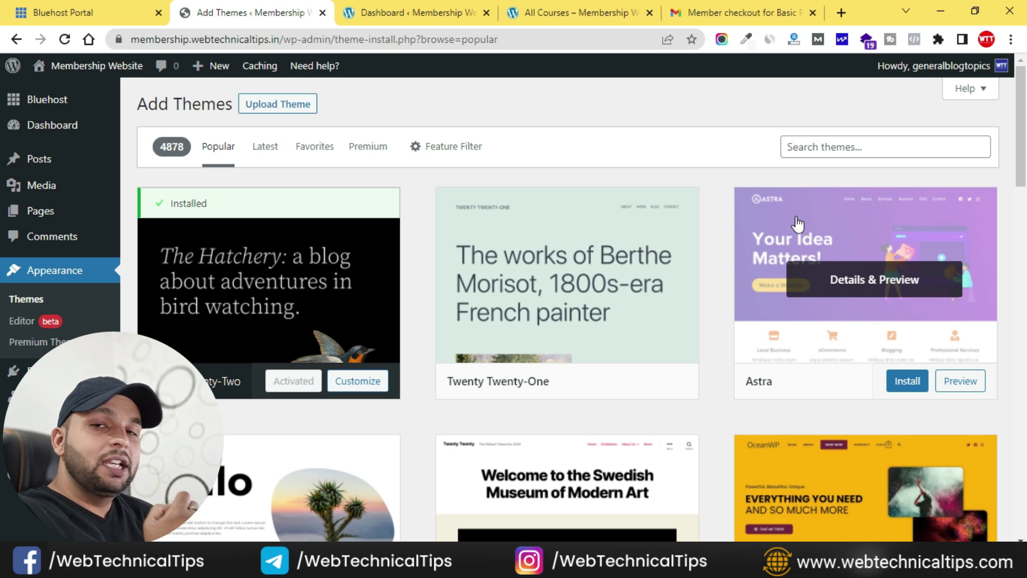
pyautogui.scroll(-3, 803, 229)
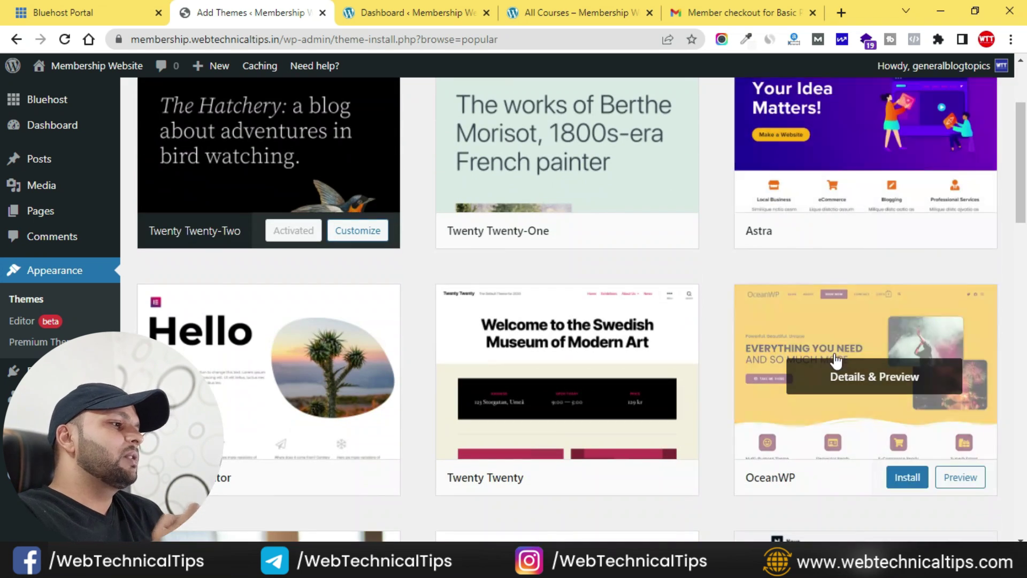
pyautogui.scroll(-6, 846, 338)
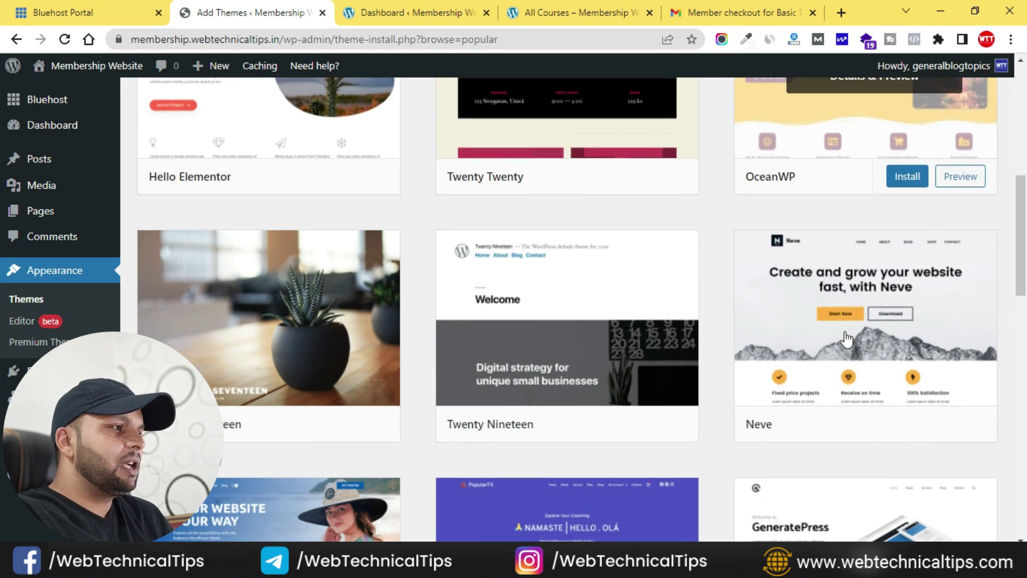
pyautogui.scroll(10, 847, 338)
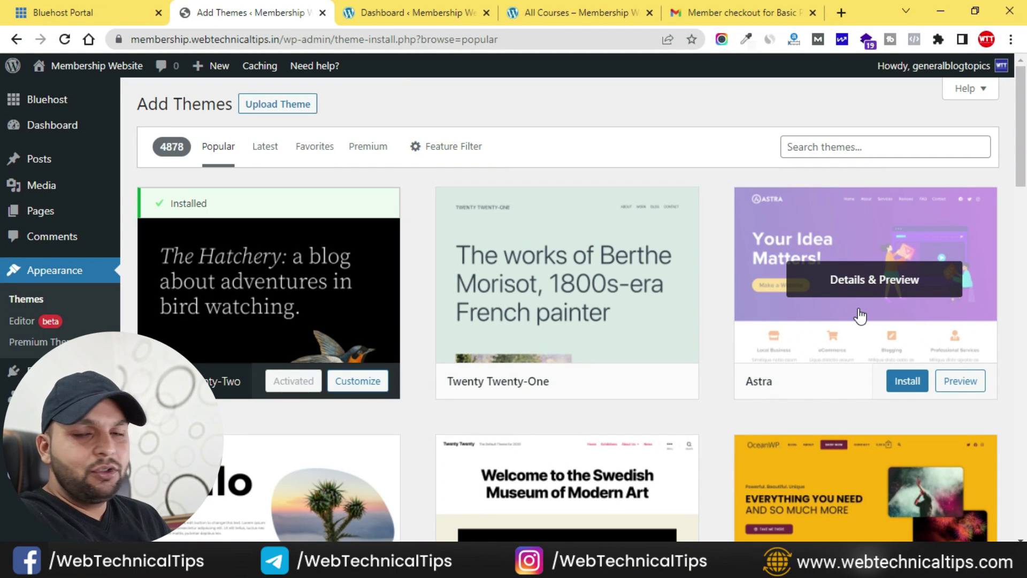
pyautogui.click(907, 383)
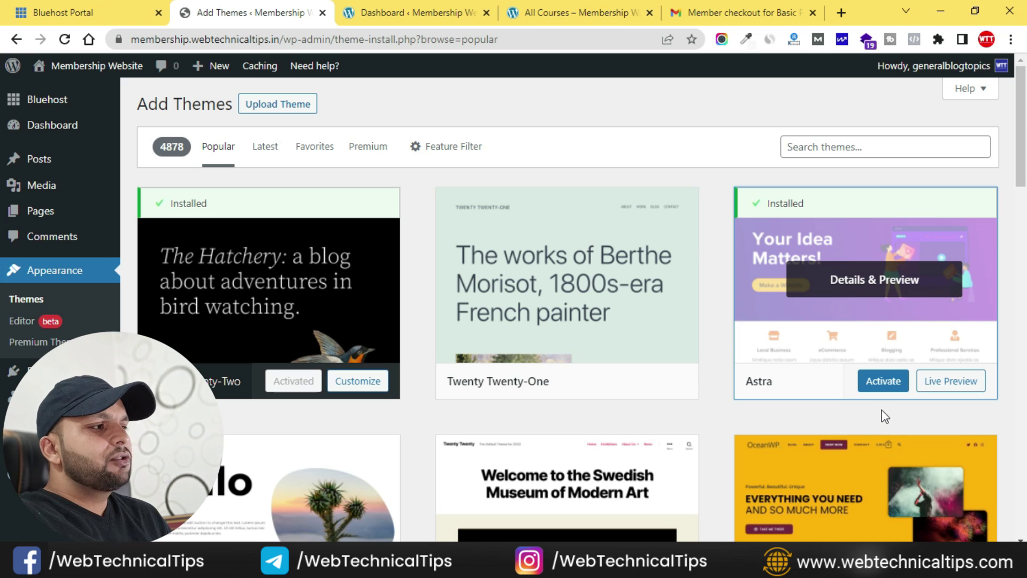
pyautogui.click(883, 382)
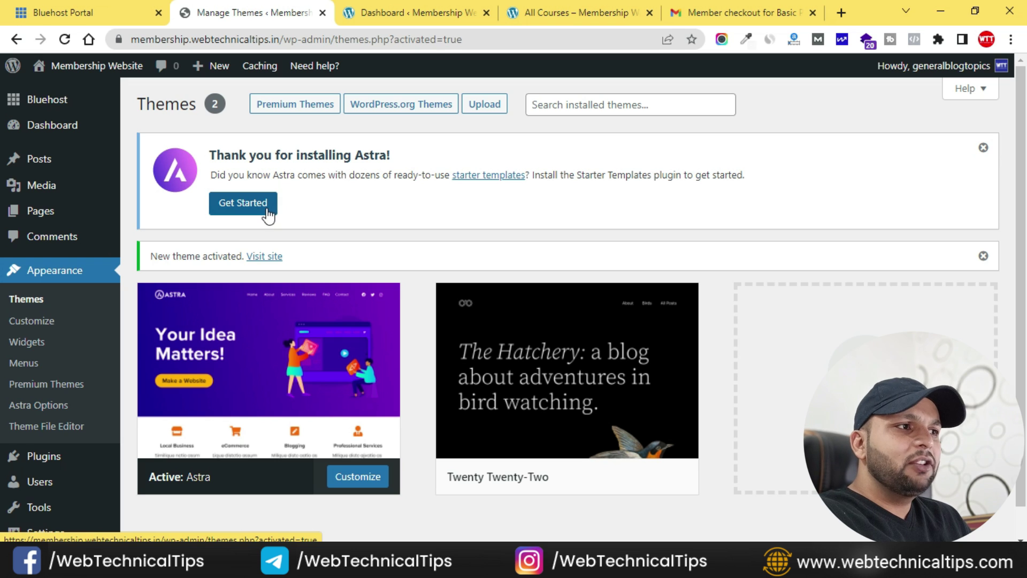
# - Install the Starter Templates plugin through Astra's getting-started notice and return to the WordPress dashboard
pyautogui.click(251, 206)
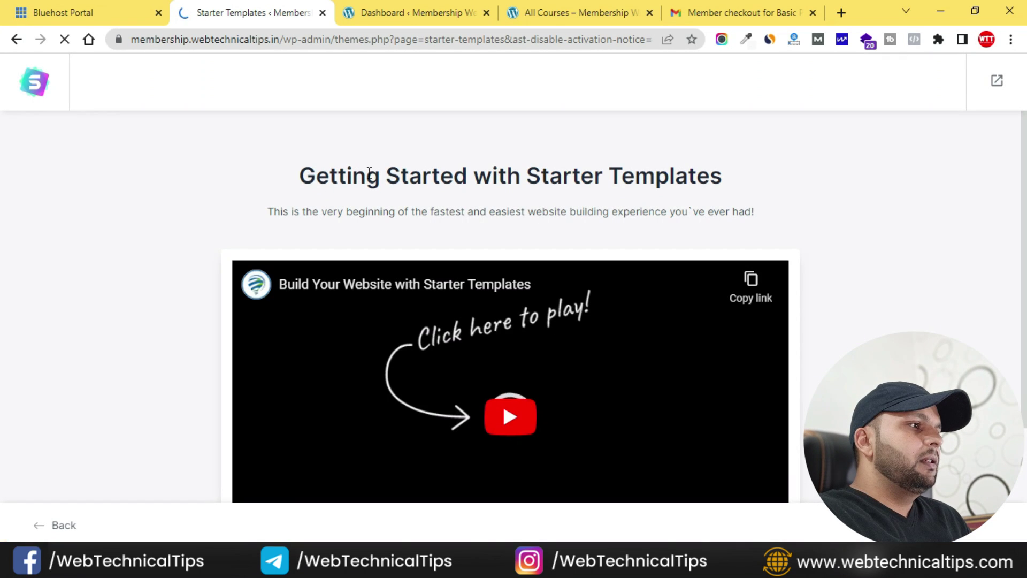
pyautogui.scroll(-3, 752, 334)
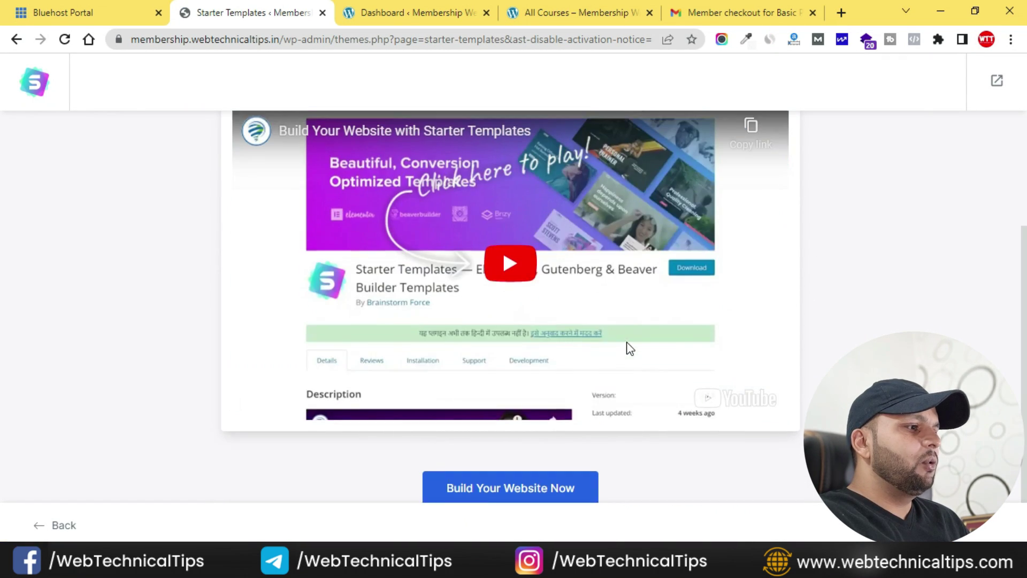
pyautogui.scroll(3, 630, 348)
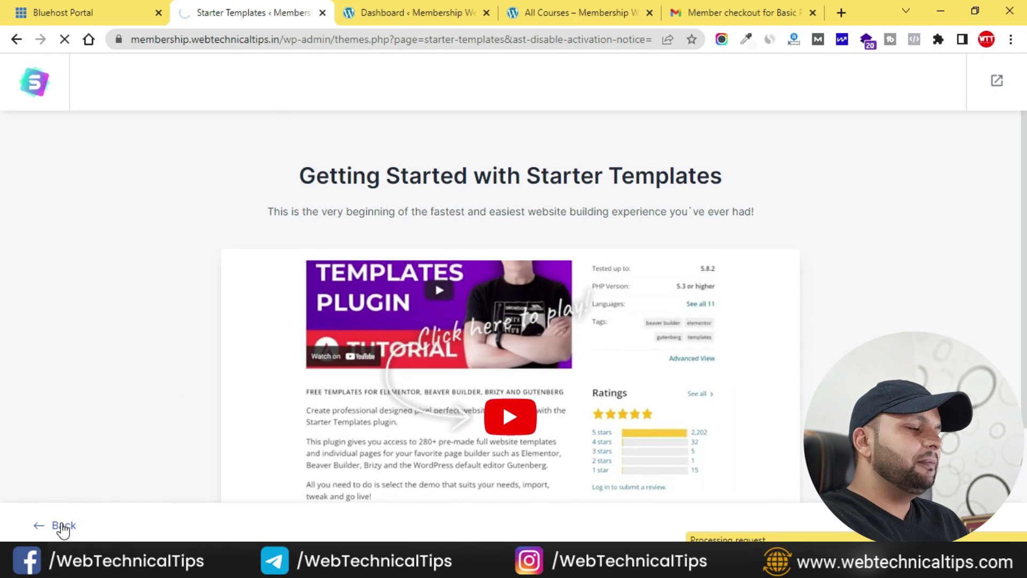
pyautogui.click(63, 526)
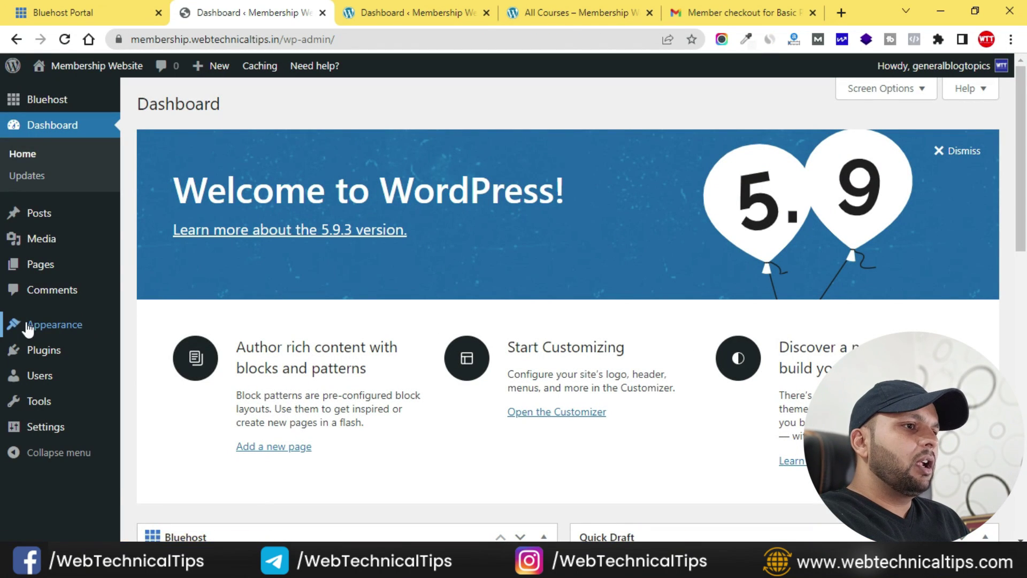
# - Hide all dashboard boxes: Bluehost, Site Health Status, At a Glance, Activity, Quick Draft, WordPress Events and News, and Welcome
pyautogui.moveTo(76, 331)
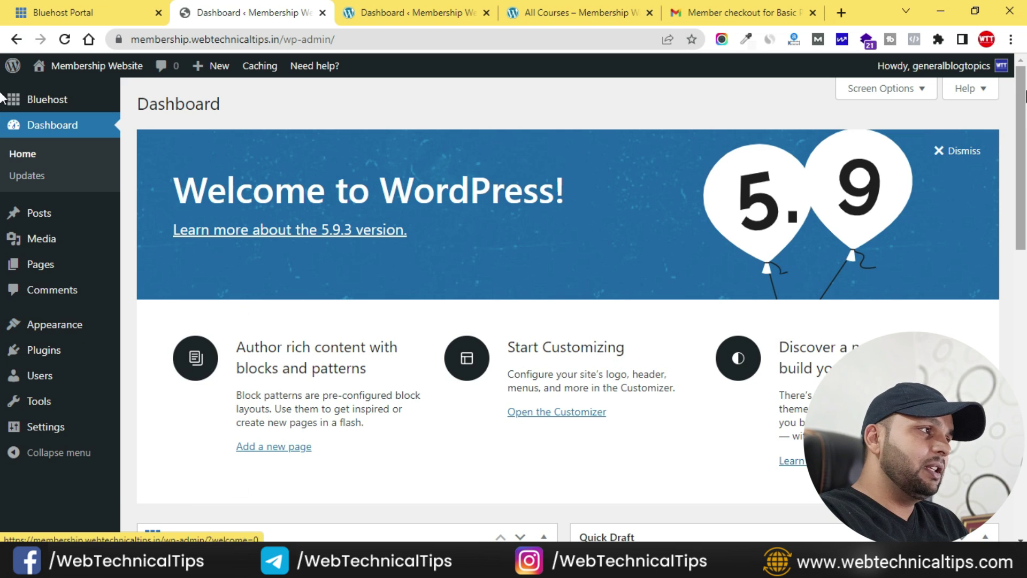
pyautogui.click(913, 90)
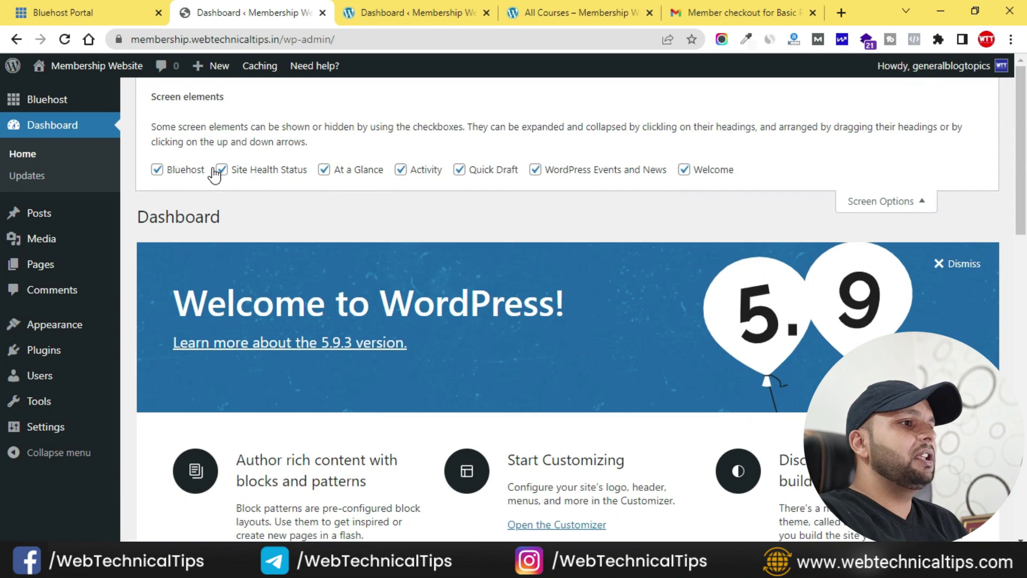
pyautogui.click(210, 171)
pyautogui.click(267, 171)
pyautogui.click(344, 171)
pyautogui.click(412, 170)
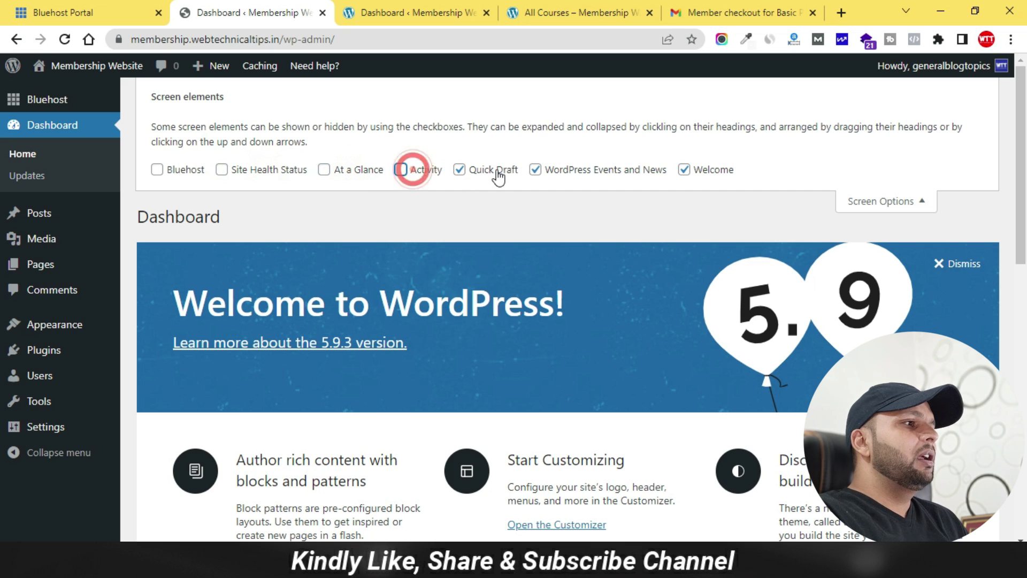
pyautogui.click(498, 172)
pyautogui.click(564, 172)
pyautogui.click(722, 174)
pyautogui.click(901, 197)
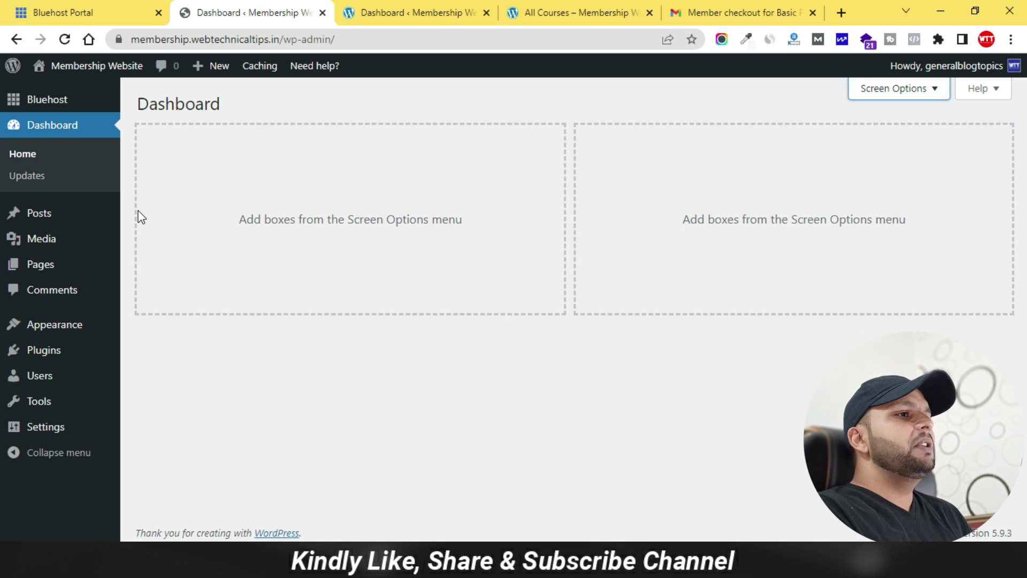
# - Open the live site in a new browser tab and look over its front page with the Astra theme
pyautogui.moveTo(87, 65)
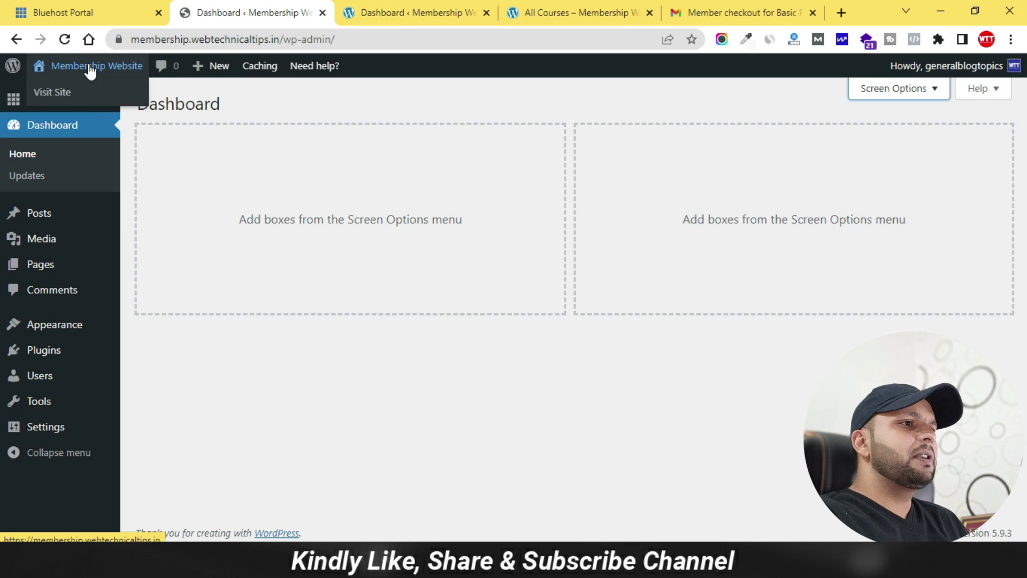
pyautogui.rightClick(62, 91)
pyautogui.click(135, 99)
pyautogui.click(321, 16)
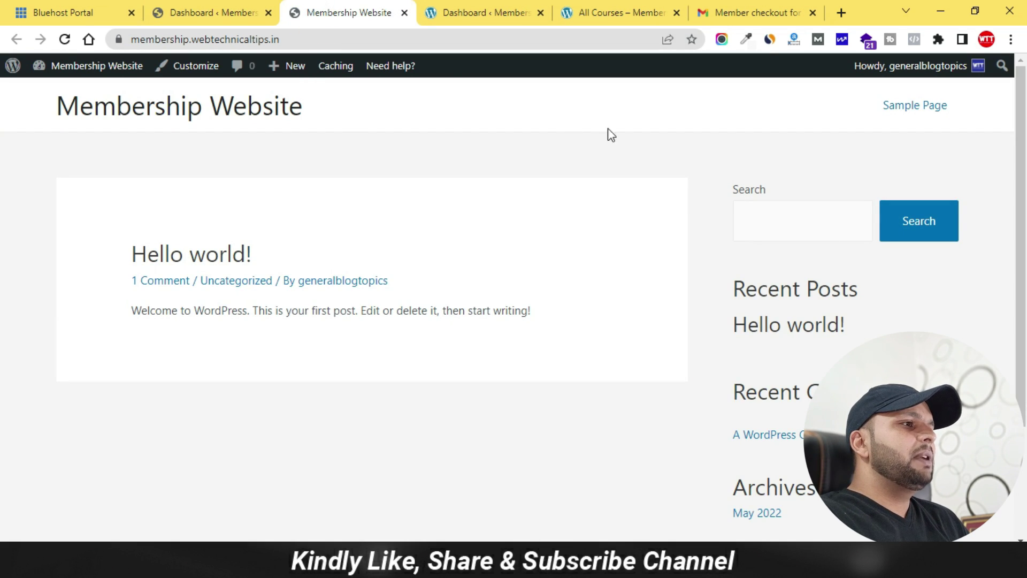
pyautogui.scroll(-5, 681, 388)
pyautogui.scroll(5, 679, 376)
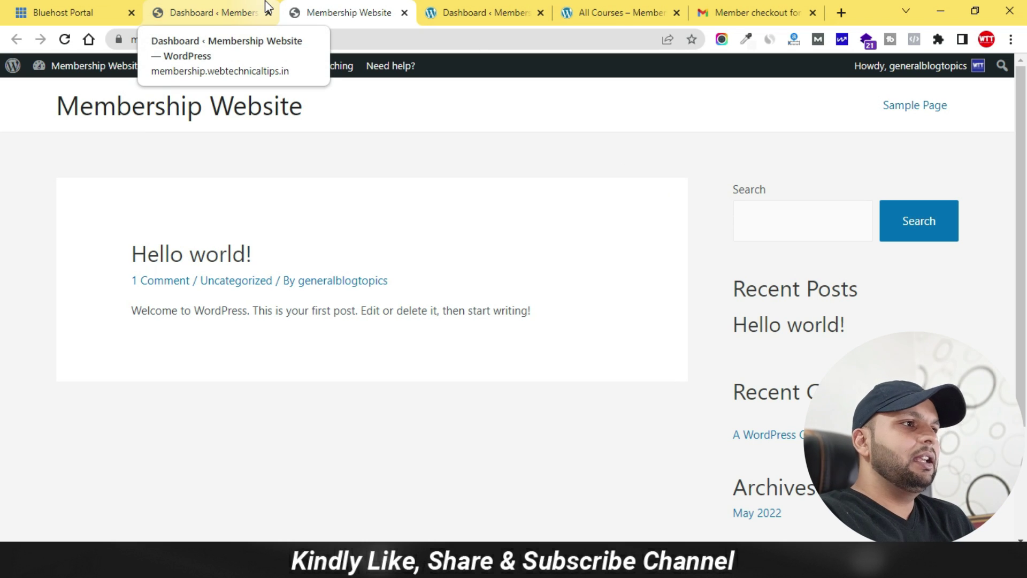
# - Return to the dashboard, open Starter Templates and start building the website with Elementor as page builder
pyautogui.click(230, 13)
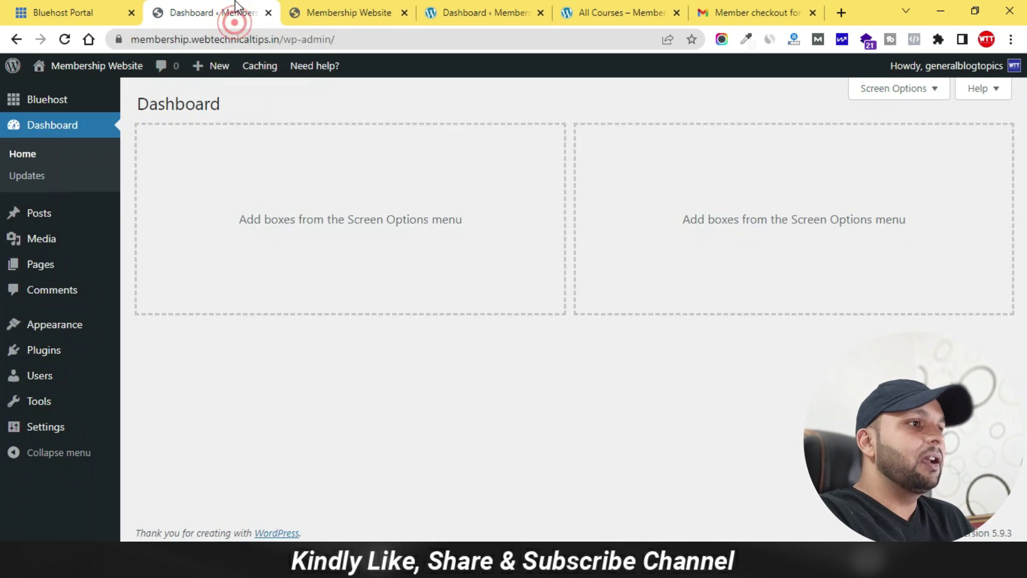
pyautogui.moveTo(57, 330)
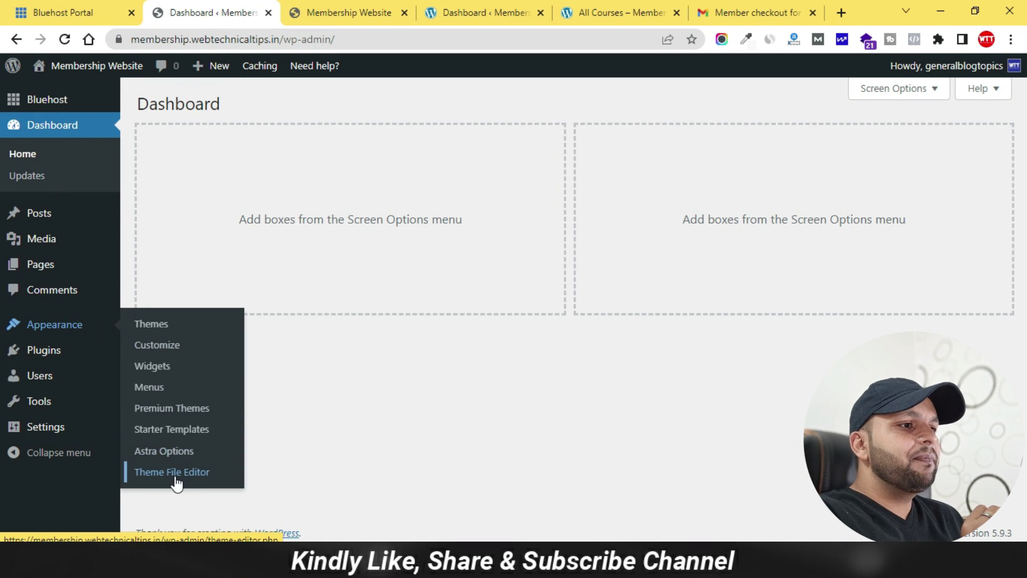
pyautogui.click(172, 430)
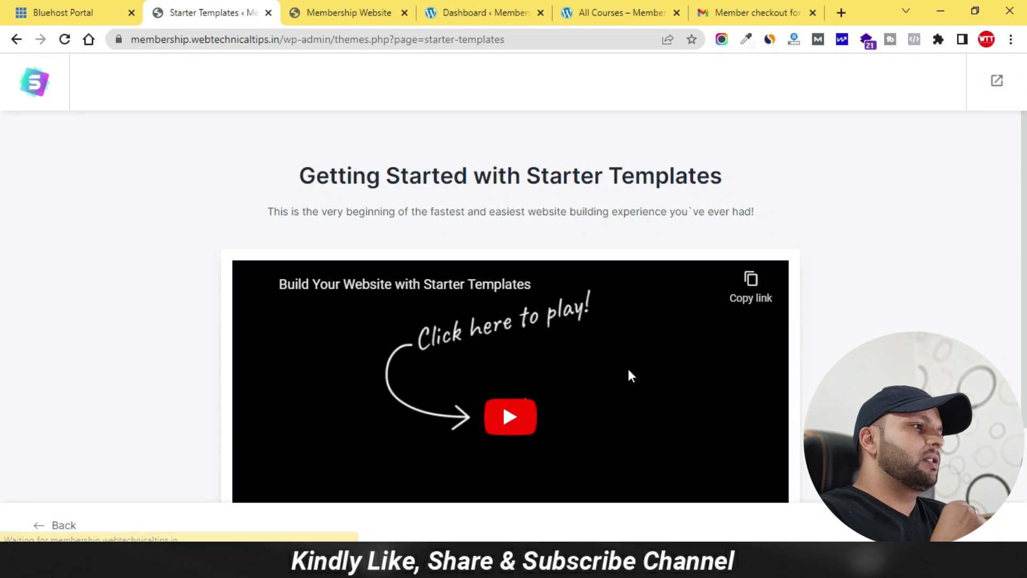
pyautogui.scroll(-3, 634, 369)
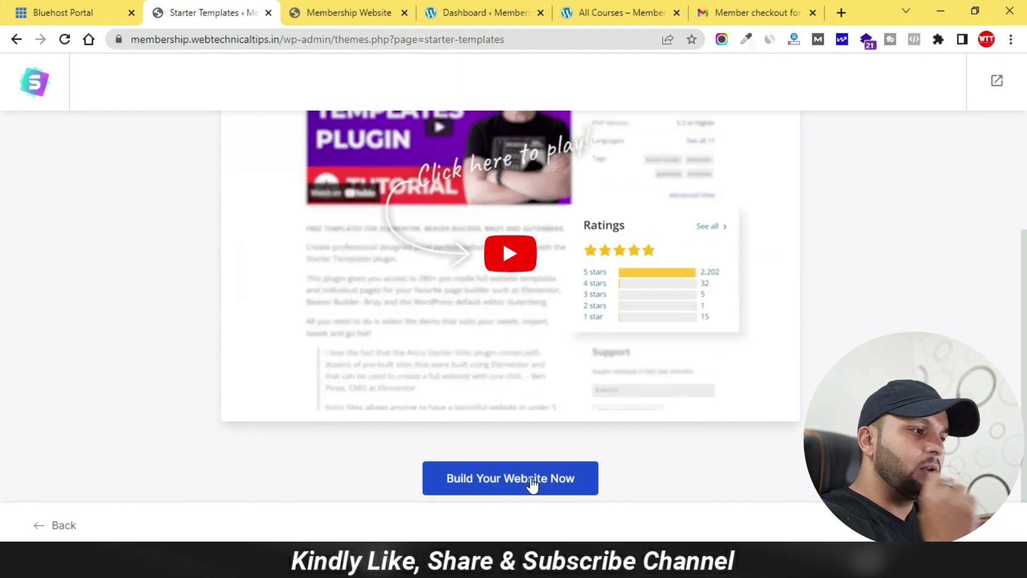
pyautogui.click(532, 481)
pyautogui.click(541, 336)
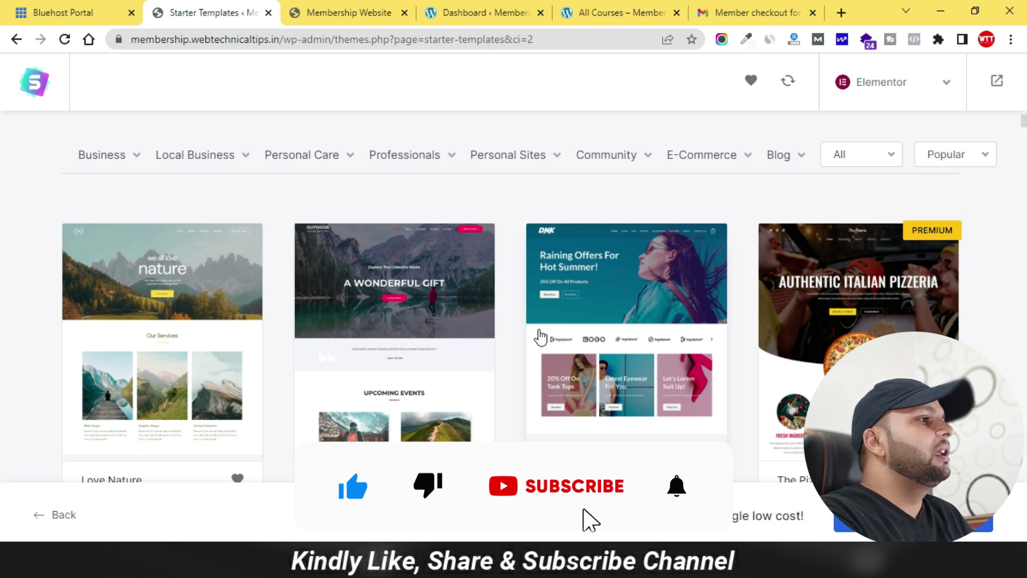
# - Filter the starter templates to the Online Courses type within E-Commerce
pyautogui.moveTo(804, 194)
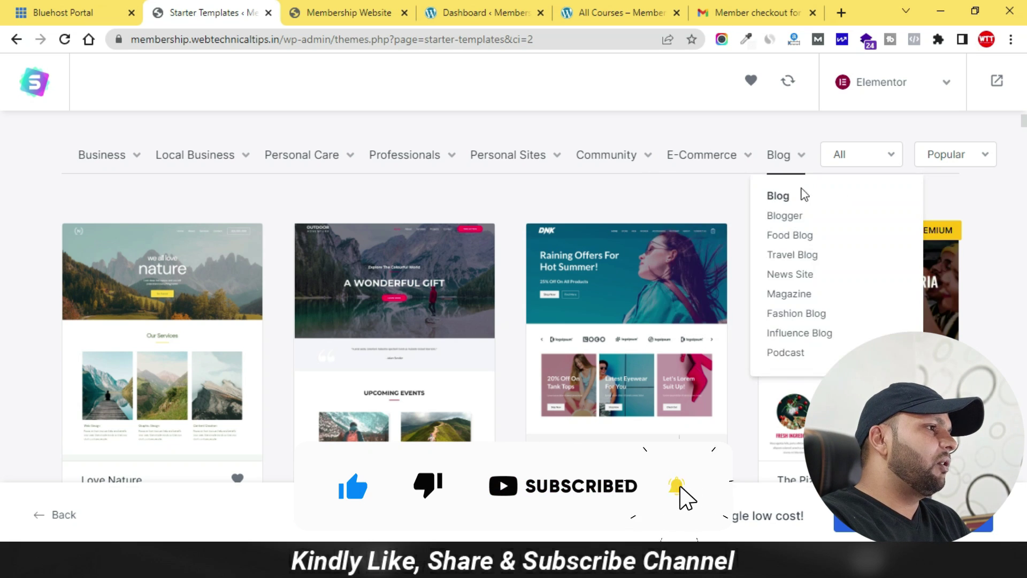
pyautogui.moveTo(738, 166)
pyautogui.click(868, 219)
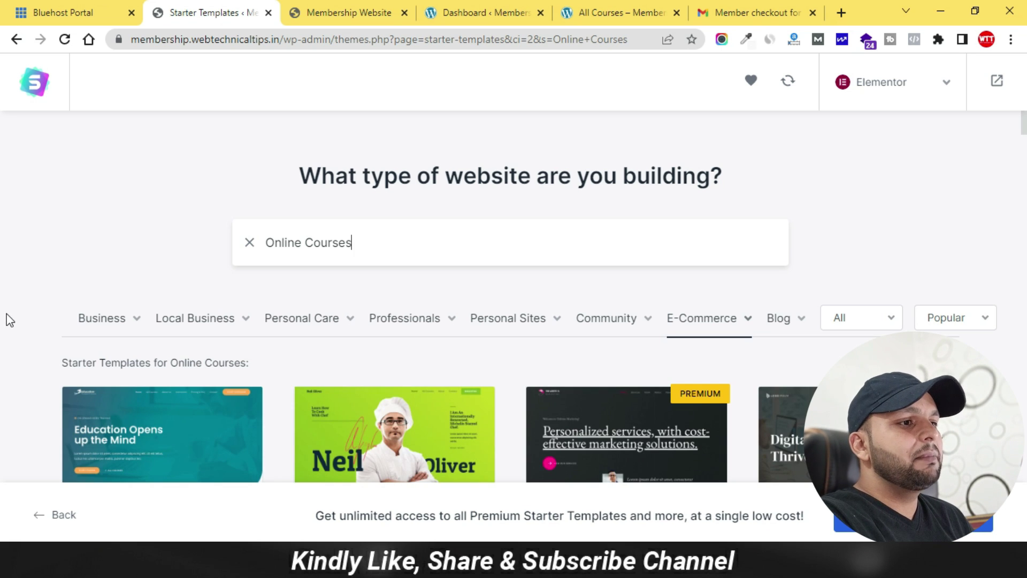
# - Browse the course templates and select the Online Programming Course template
pyautogui.scroll(-9, 9, 319)
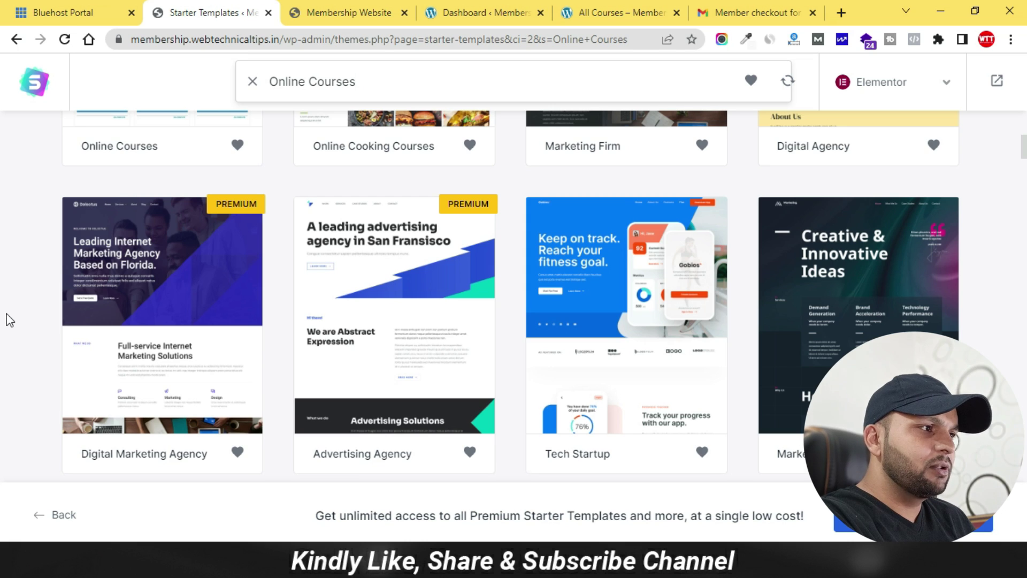
pyautogui.scroll(-3, 9, 319)
pyautogui.scroll(-6, 7, 313)
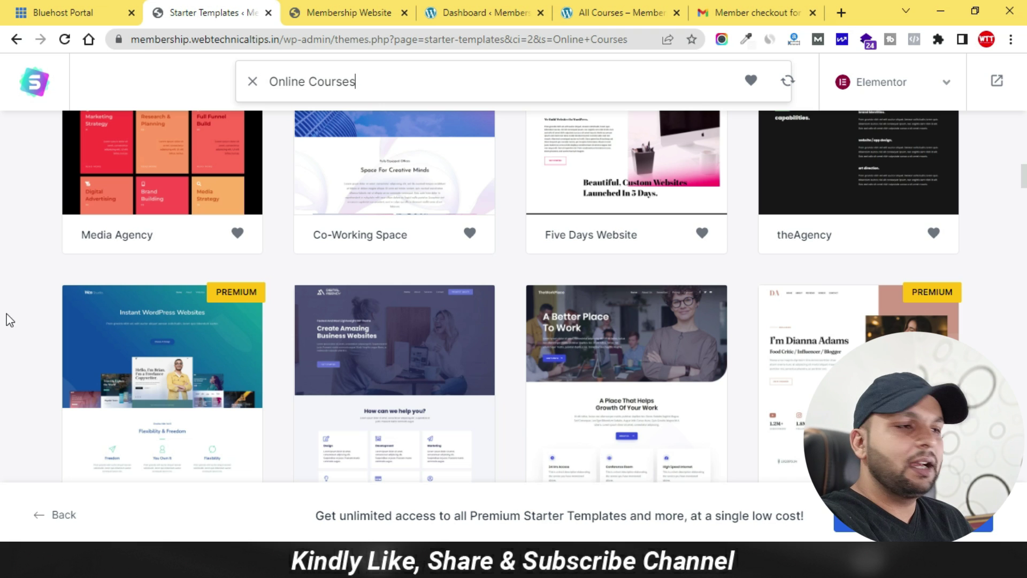
pyautogui.scroll(-4, 10, 319)
pyautogui.scroll(-4, 392, 324)
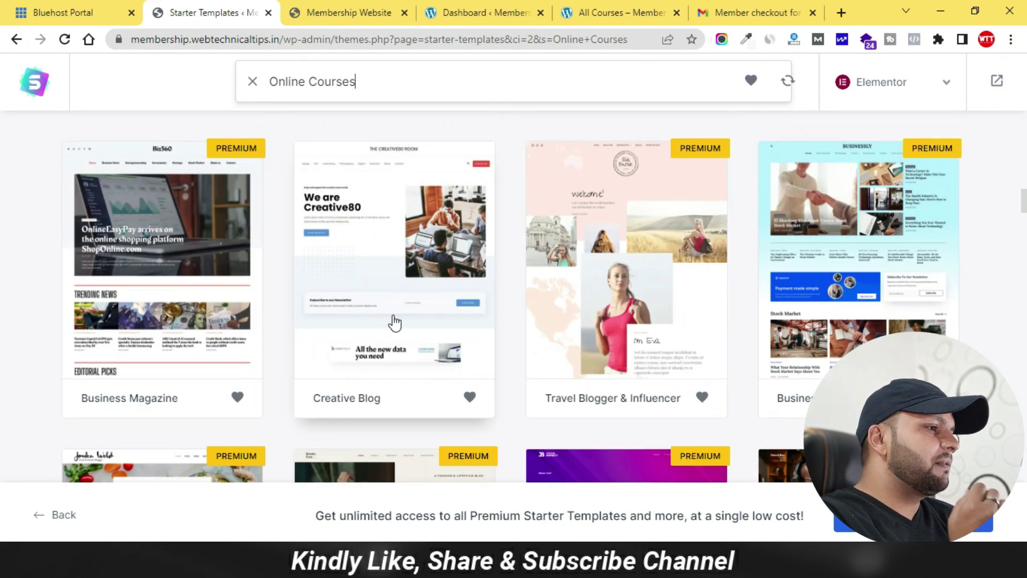
pyautogui.scroll(-4, 482, 323)
pyautogui.scroll(-20, 497, 323)
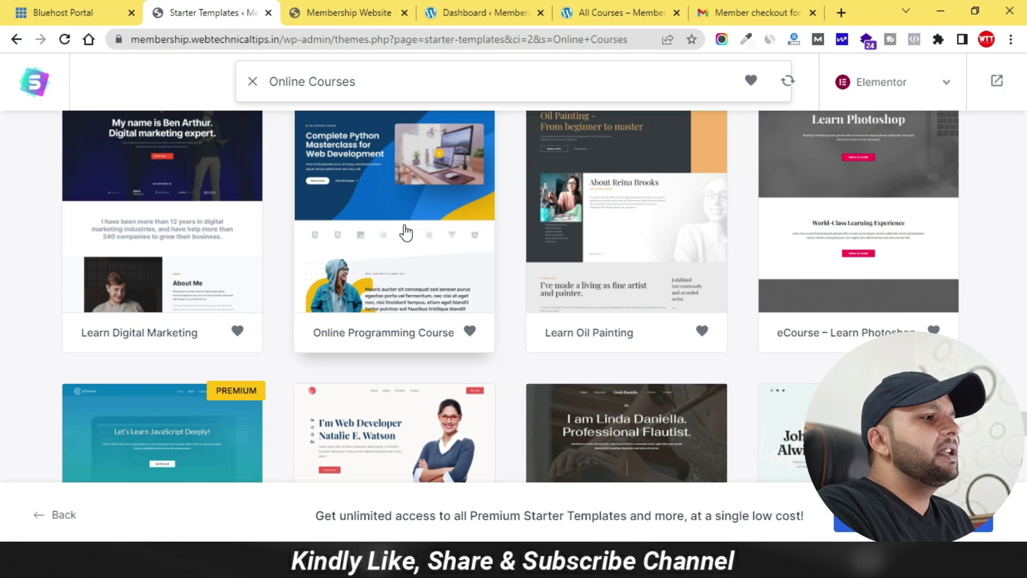
pyautogui.click(427, 194)
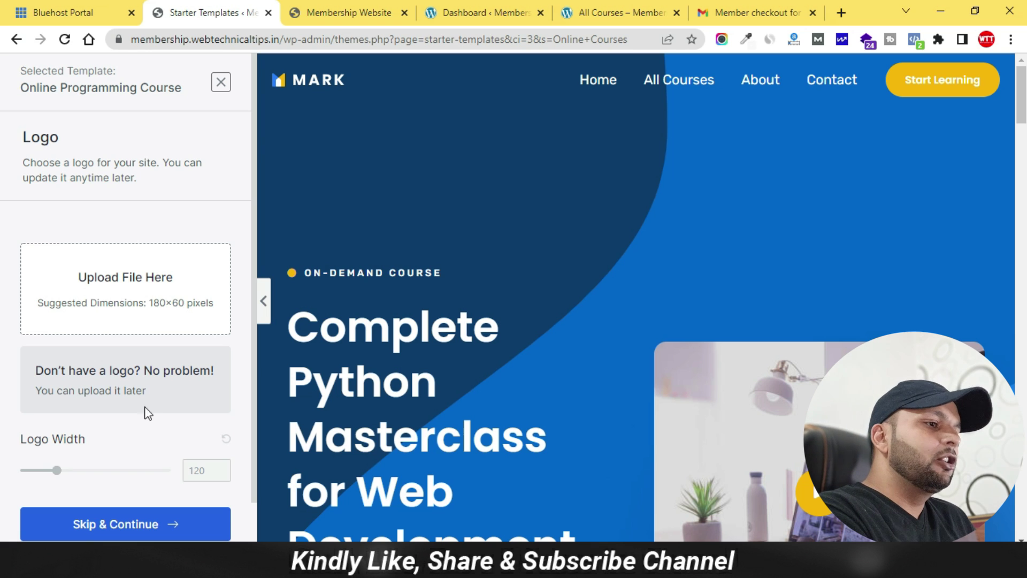
# - Skip the logo upload and continue with the template's default colors and Poppins / Rubik fonts
pyautogui.scroll(-1, 152, 444)
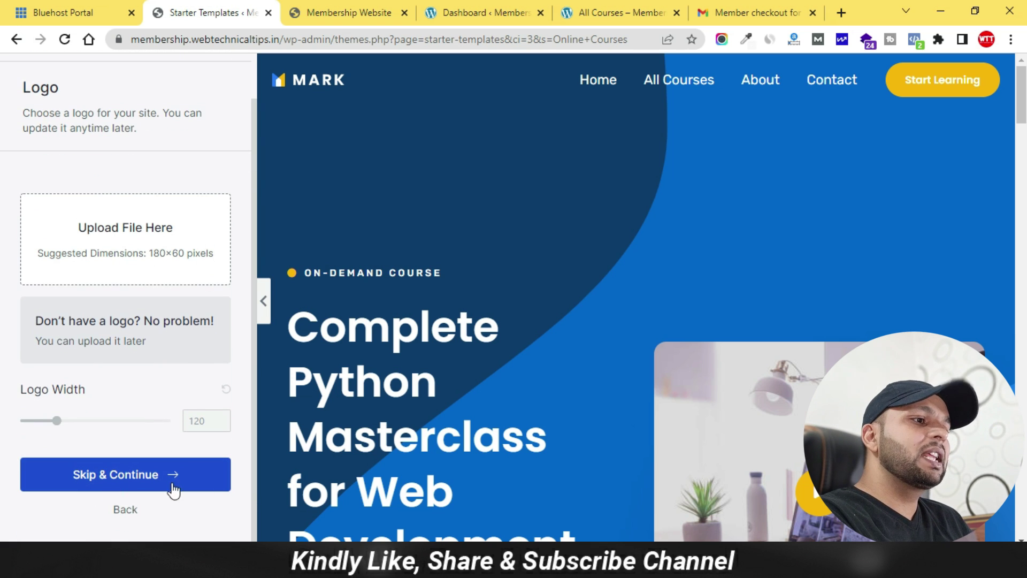
pyautogui.click(154, 477)
pyautogui.scroll(1, 52, 245)
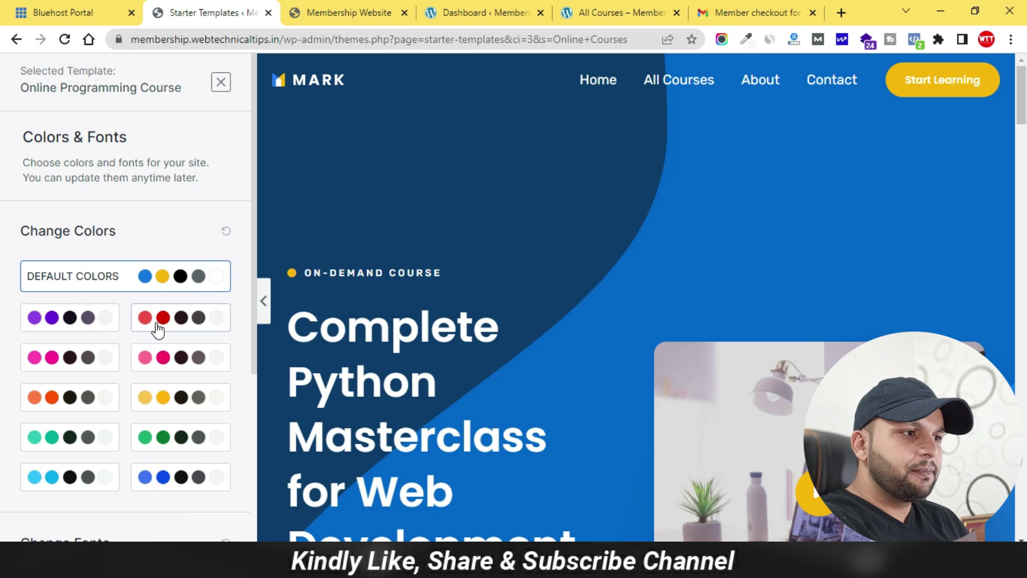
pyautogui.scroll(-4, 157, 327)
pyautogui.scroll(-1, 54, 300)
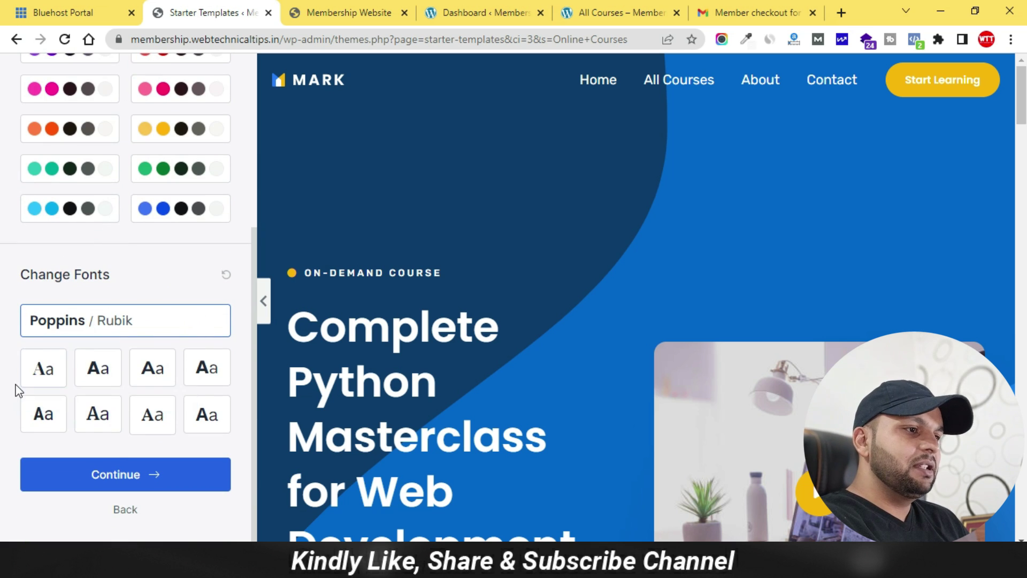
pyautogui.scroll(5, 154, 343)
pyautogui.scroll(-5, 141, 385)
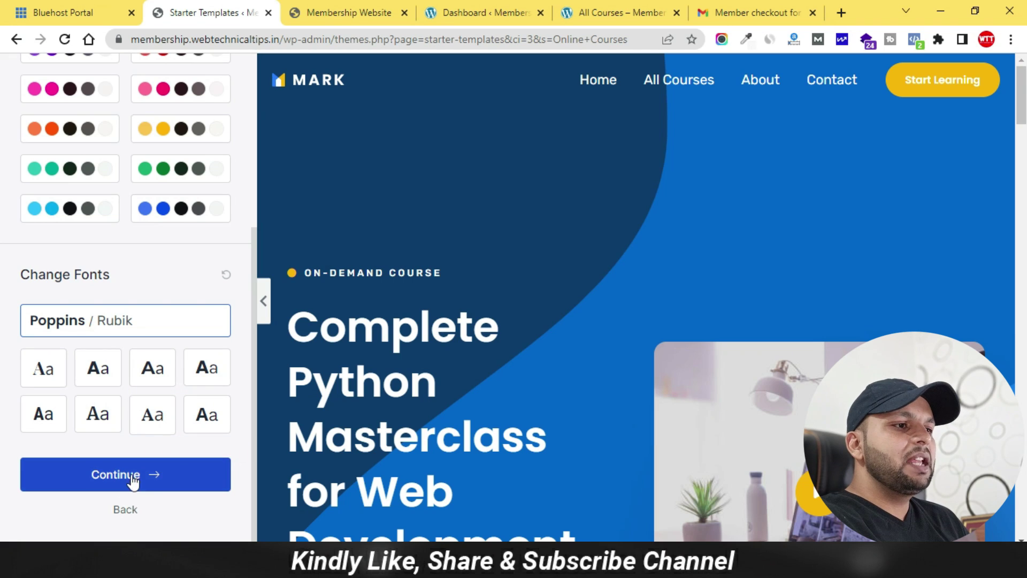
pyautogui.click(172, 479)
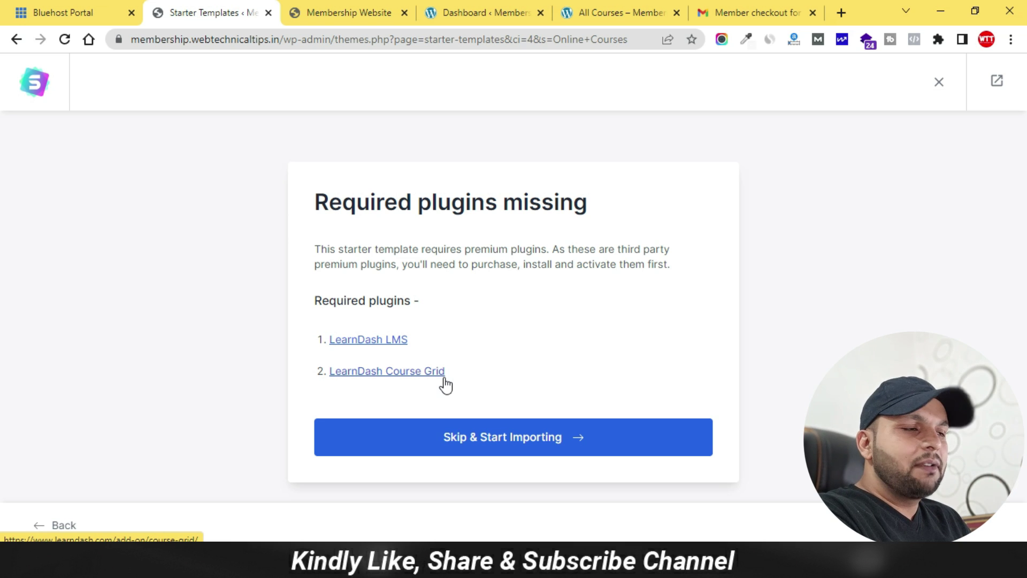
# - Skip the required LearnDash plugins and review the personal details form and advanced import options
pyautogui.click(511, 448)
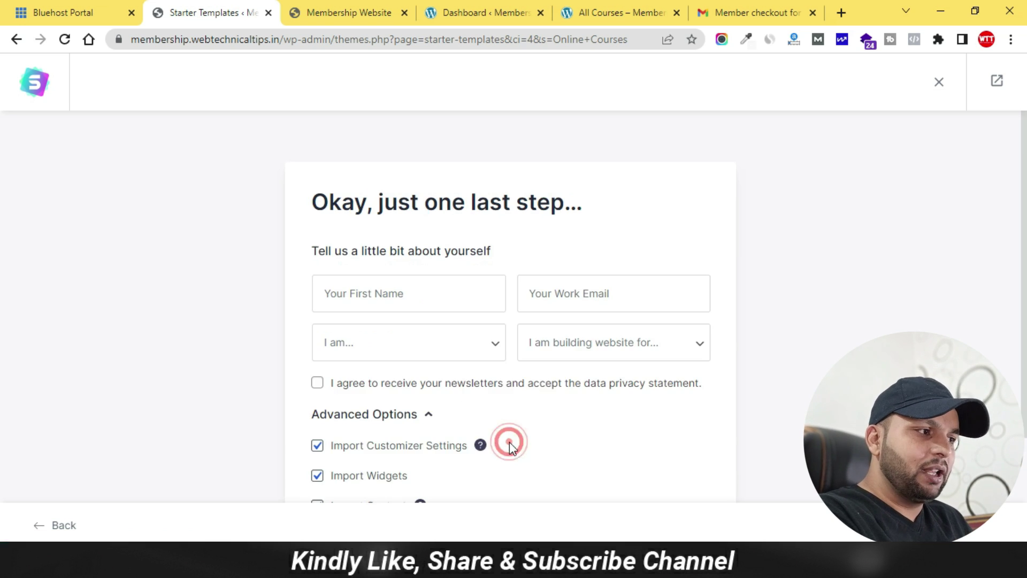
pyautogui.click(398, 295)
pyautogui.scroll(-3, 471, 356)
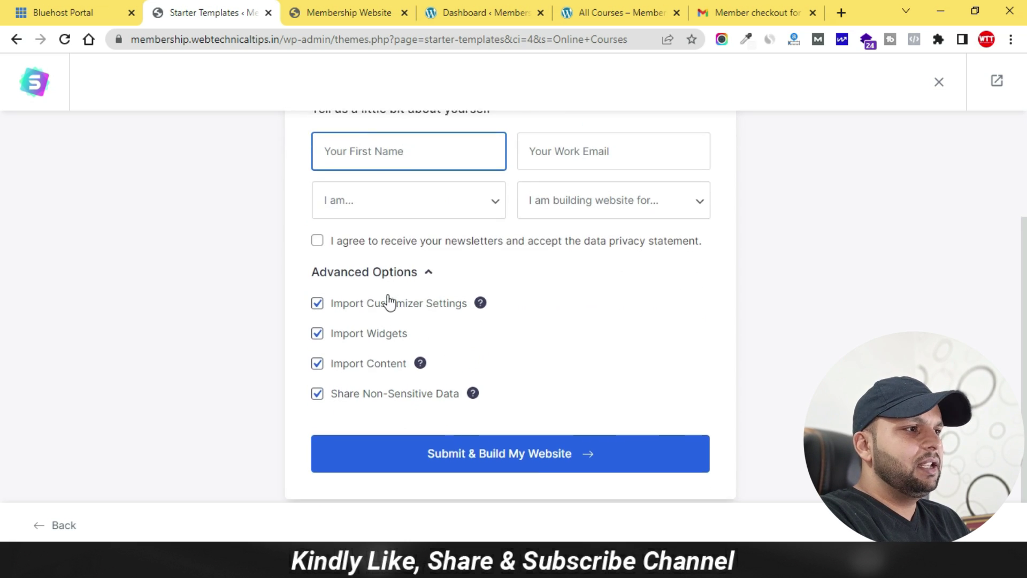
pyautogui.scroll(1, 390, 300)
pyautogui.scroll(-1, 390, 298)
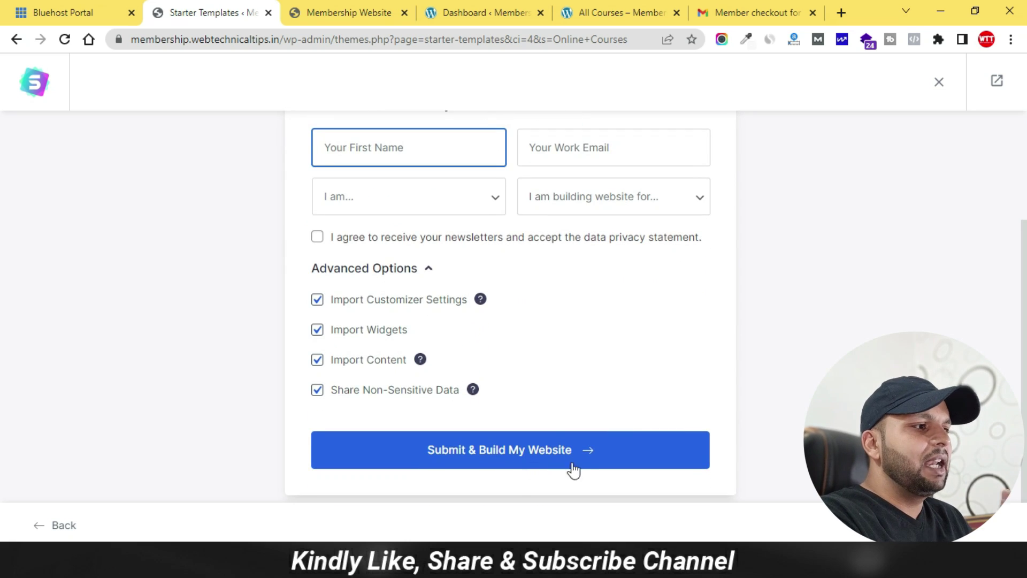
pyautogui.scroll(3, 535, 446)
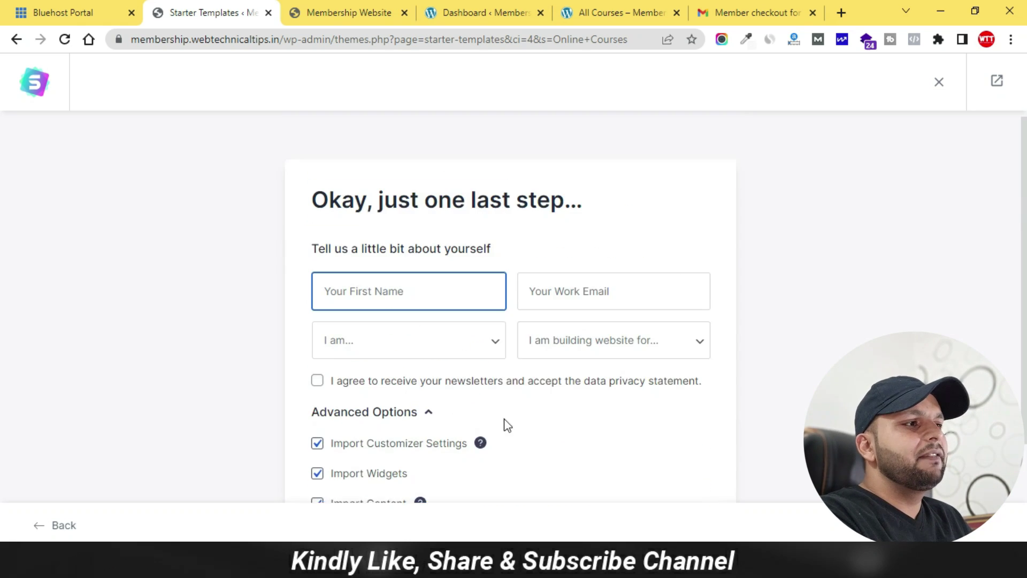
# - Fill in the first name and work email, and choose Expert and building the website for Myself/My Company
pyautogui.click(373, 296)
pyautogui.write('viren')
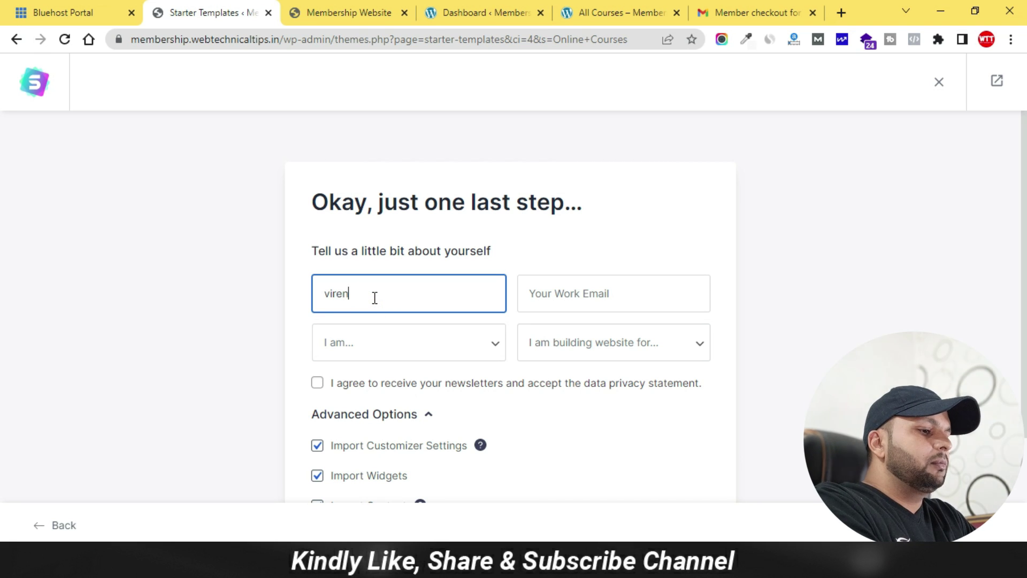
pyautogui.write('der')
pyautogui.press('Tab')
pyautogui.write('gener')
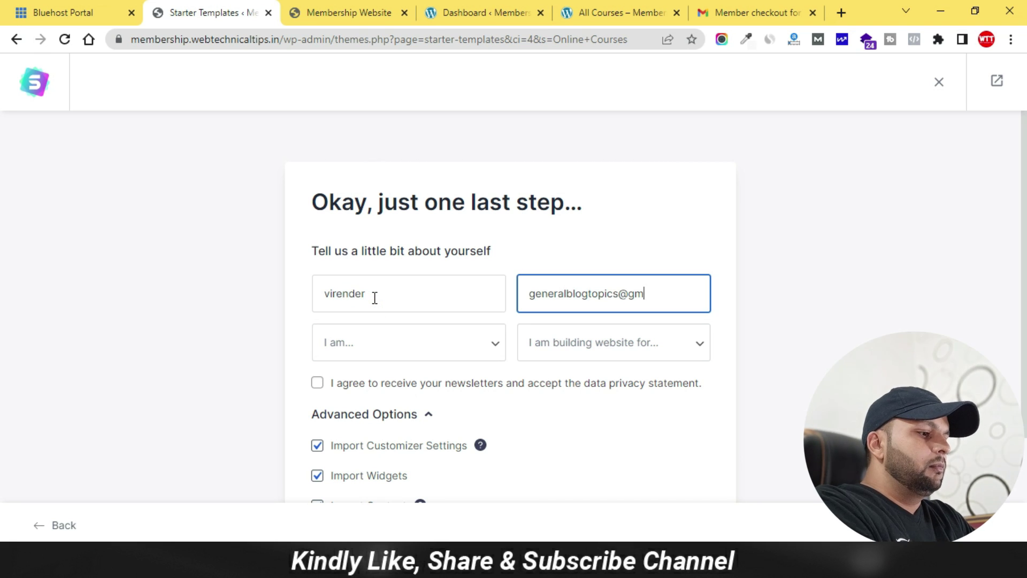
pyautogui.click(407, 343)
pyautogui.click(367, 408)
pyautogui.click(614, 342)
pyautogui.click(589, 385)
pyautogui.scroll(-3, 291, 378)
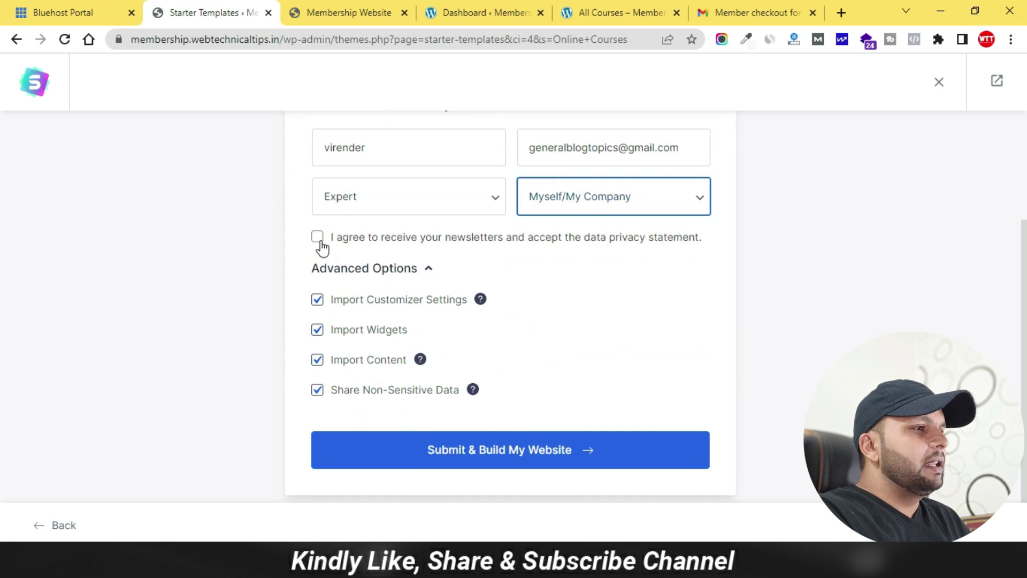
# - Accept the newsletter and data privacy statement, then submit the form to build the website with all advanced import options enabled
pyautogui.click(318, 237)
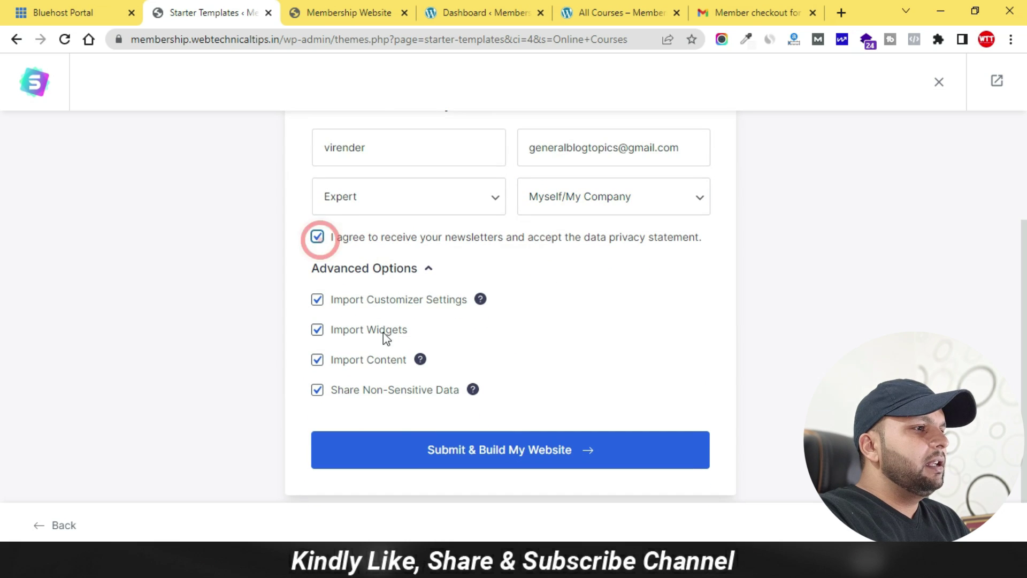
pyautogui.click(504, 456)
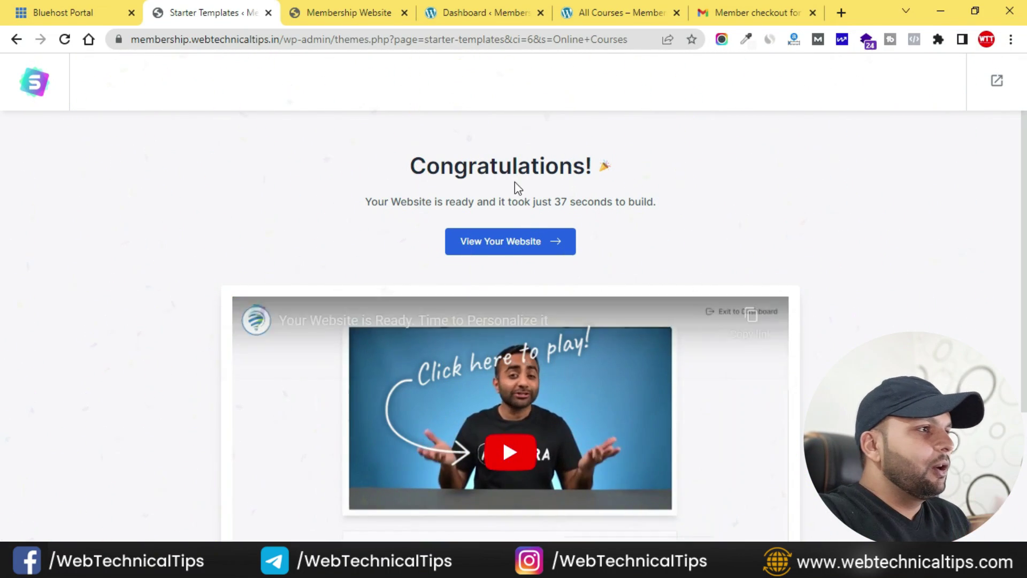
# - Reload the live Membership Website home page and examine the imported template from the header down to the footer
pyautogui.click(314, 11)
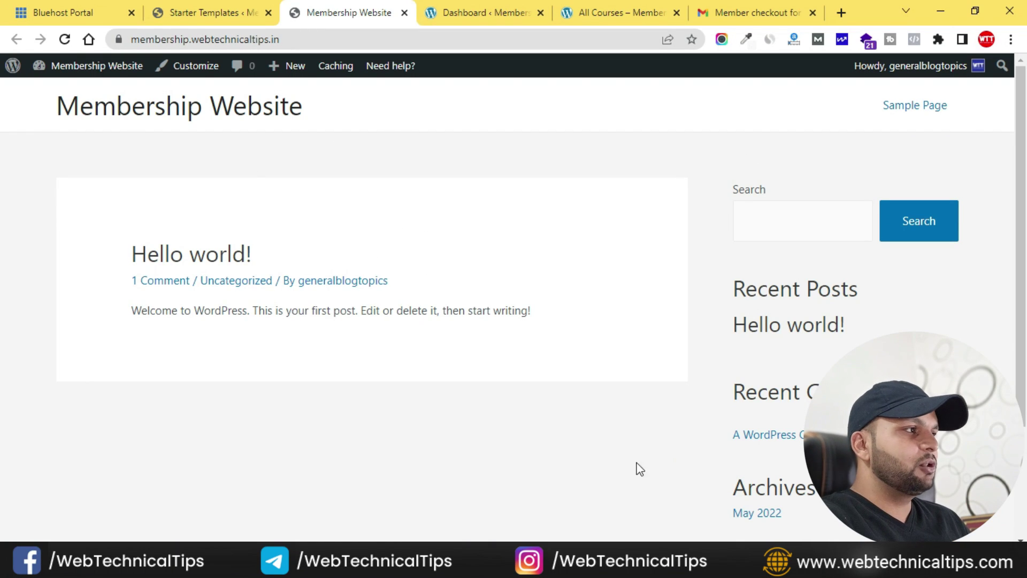
pyautogui.click(65, 40)
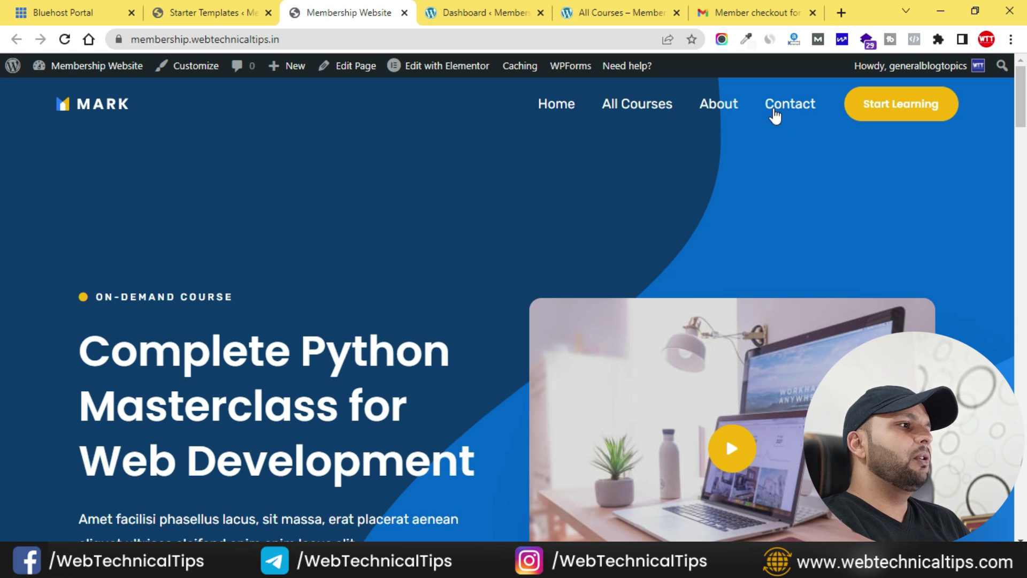
pyautogui.scroll(-15, 327, 186)
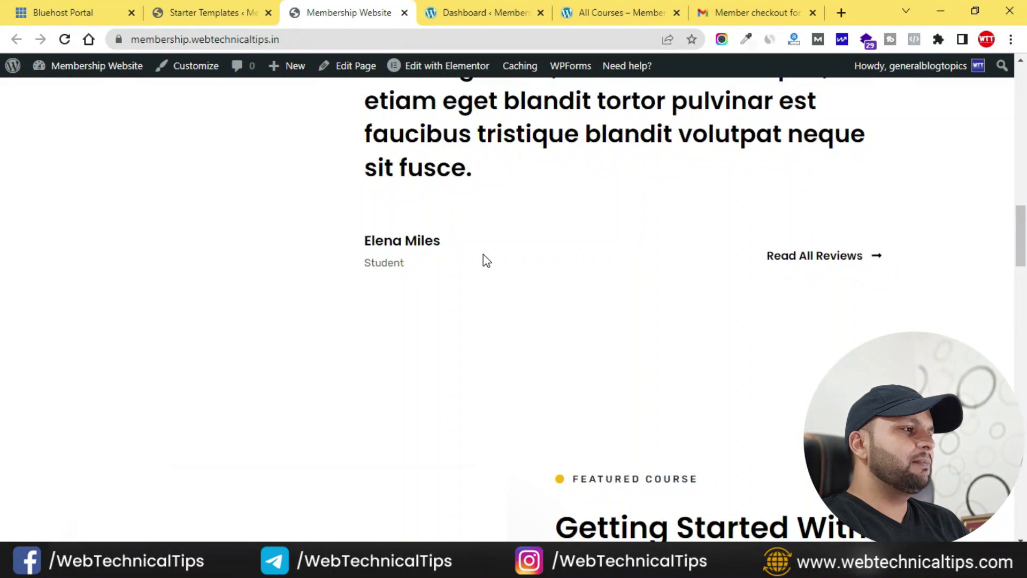
pyautogui.scroll(15, 483, 254)
pyautogui.scroll(-8, 483, 254)
pyautogui.scroll(8, 483, 255)
pyautogui.scroll(-20, 484, 255)
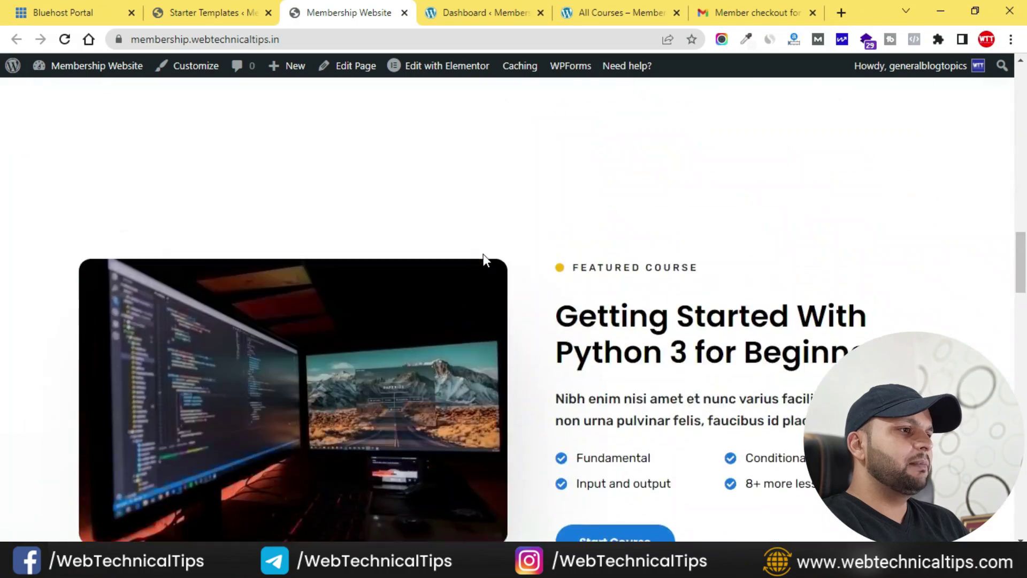
pyautogui.scroll(15, 484, 253)
pyautogui.scroll(-10, 484, 253)
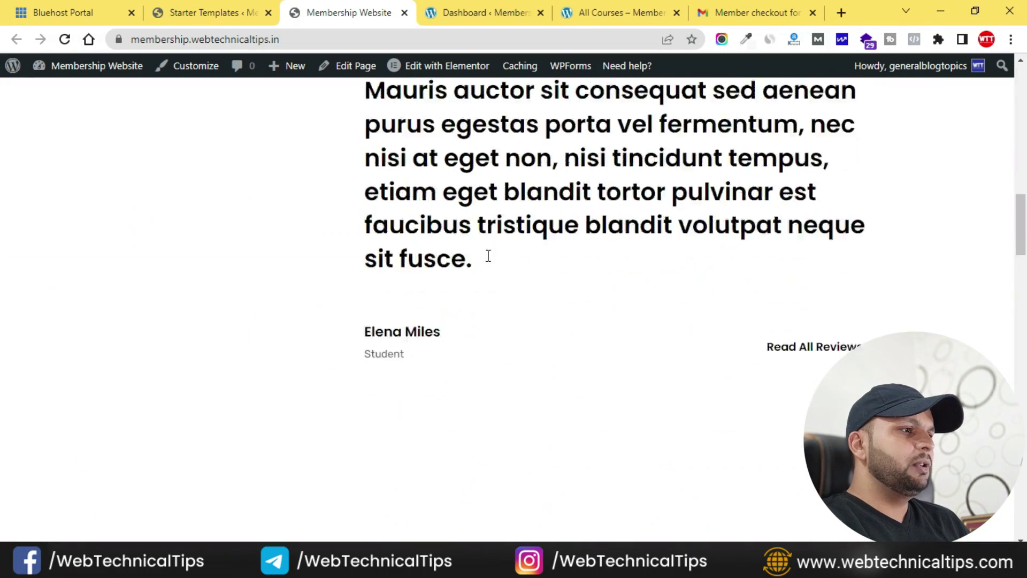
pyautogui.scroll(-20, 488, 256)
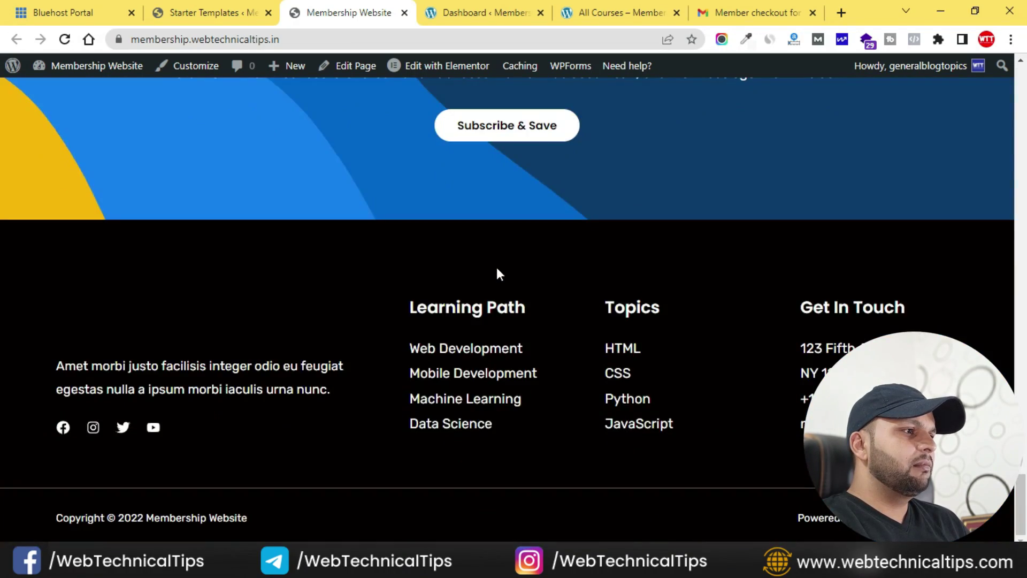
pyautogui.scroll(20, 497, 273)
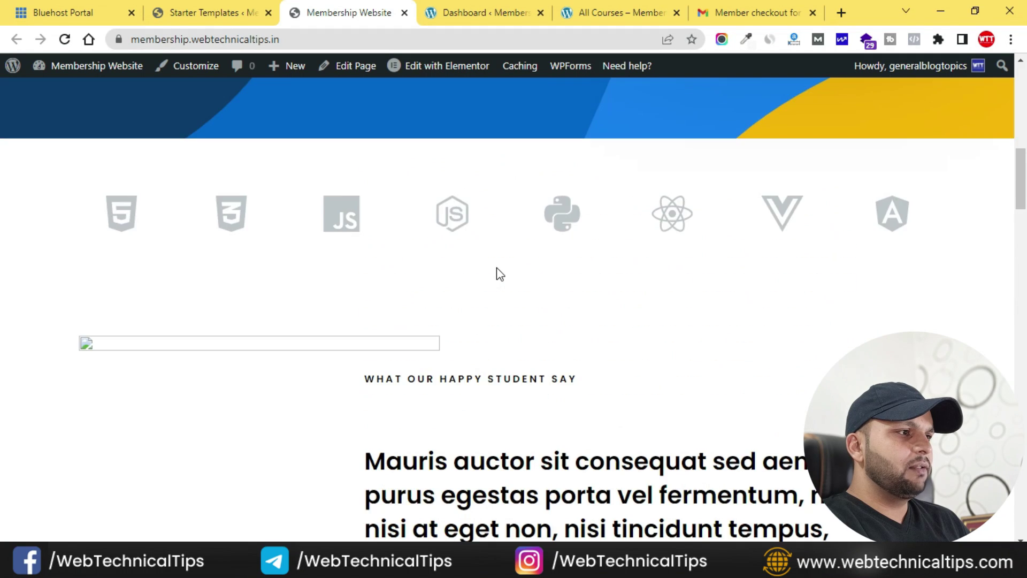
pyautogui.scroll(2, 500, 273)
pyautogui.click(64, 39)
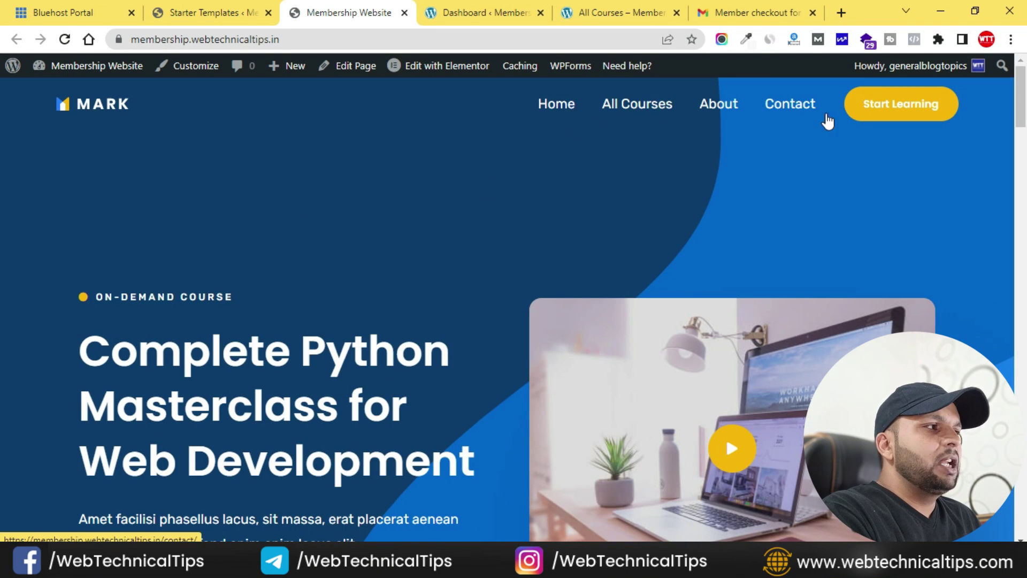
pyautogui.scroll(-5, 545, 244)
pyautogui.scroll(-20, 544, 238)
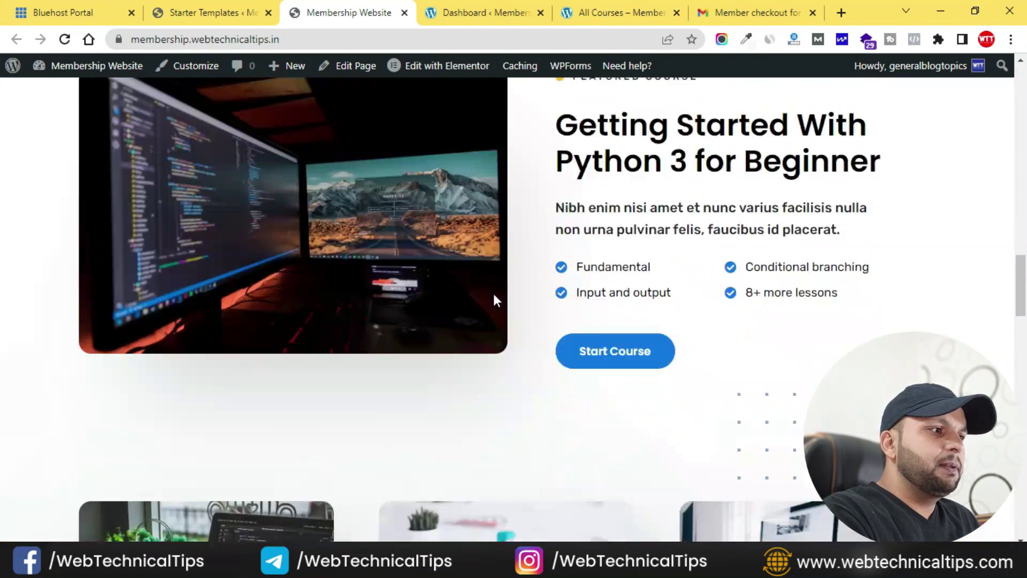
pyautogui.scroll(-4, 512, 331)
pyautogui.scroll(20, 512, 330)
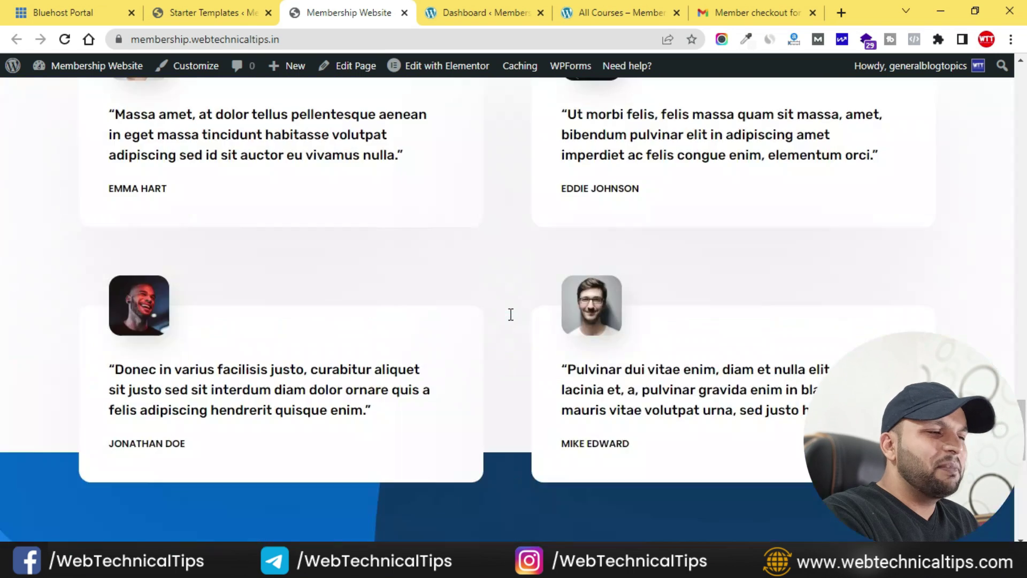
pyautogui.scroll(10, 511, 314)
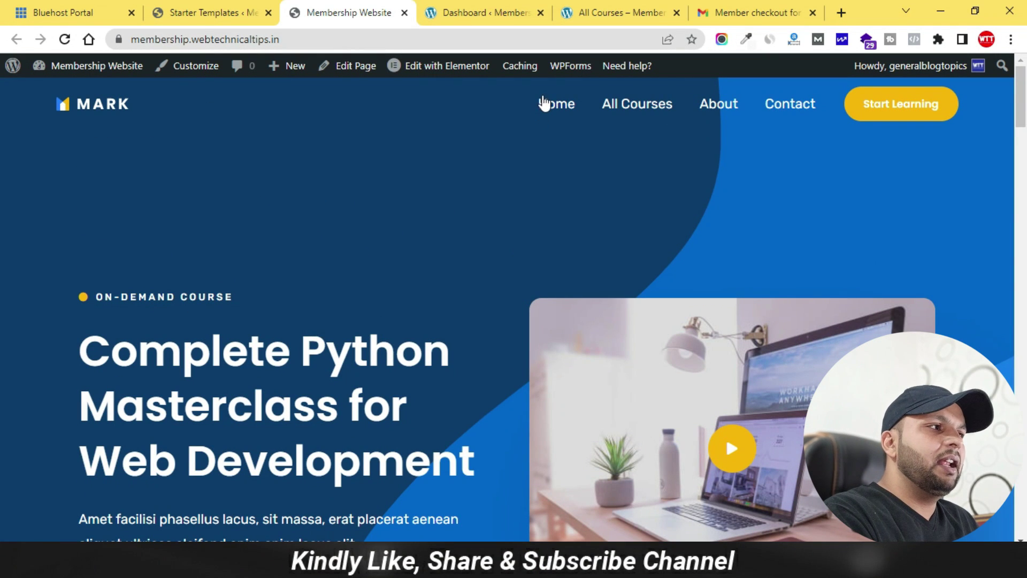
# - Open the site's All Courses page and review its featured courses and testimonial sections
pyautogui.click(633, 118)
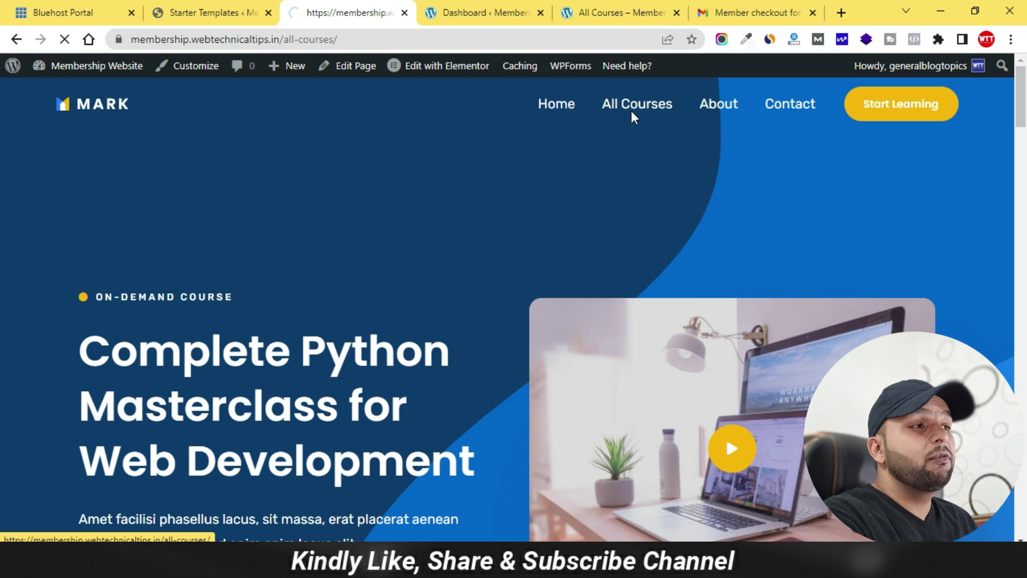
pyautogui.scroll(-6, 527, 223)
pyautogui.scroll(-15, 528, 223)
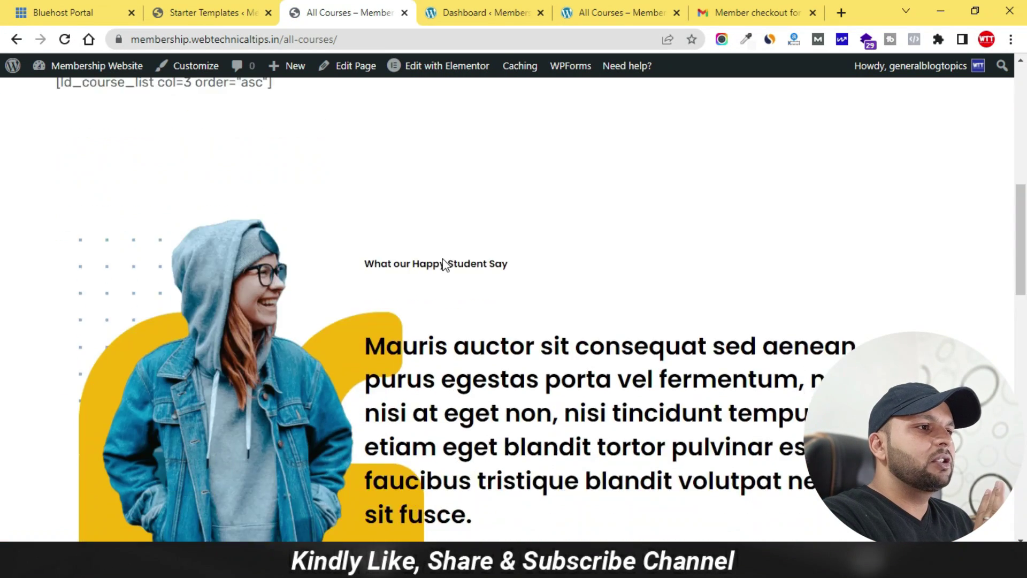
pyautogui.scroll(20, 501, 237)
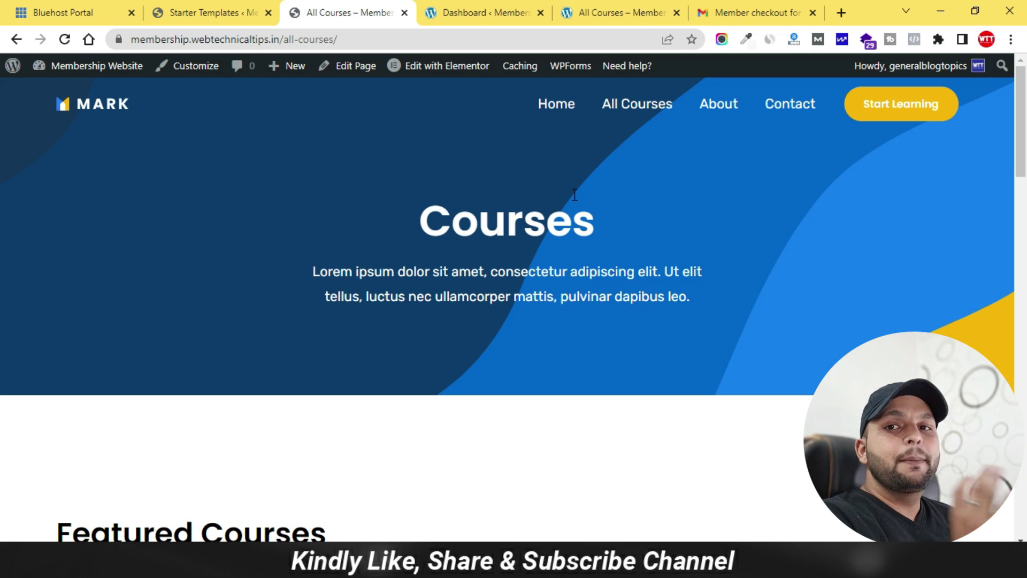
# - Open the About page and examine its content down to the All Access Membership section and footer
pyautogui.click(718, 107)
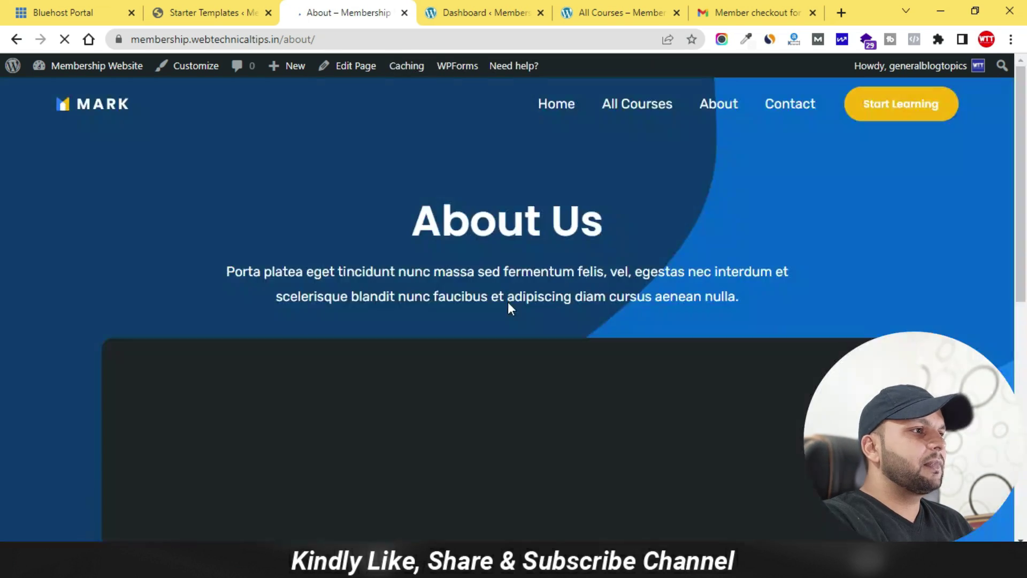
pyautogui.scroll(-8, 508, 304)
pyautogui.scroll(-12, 508, 304)
pyautogui.scroll(20, 508, 303)
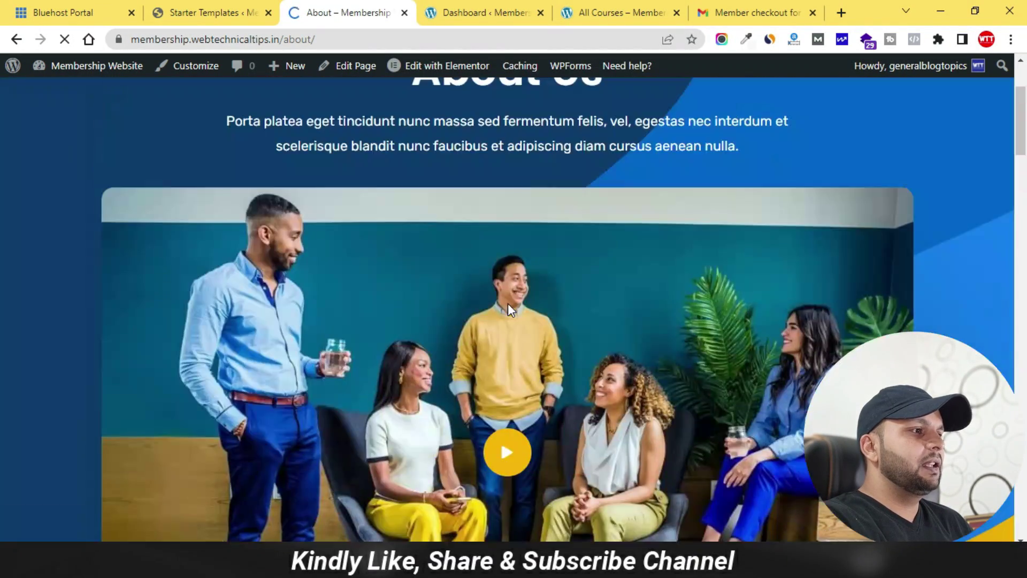
pyautogui.scroll(-9, 508, 303)
pyautogui.scroll(-18, 508, 305)
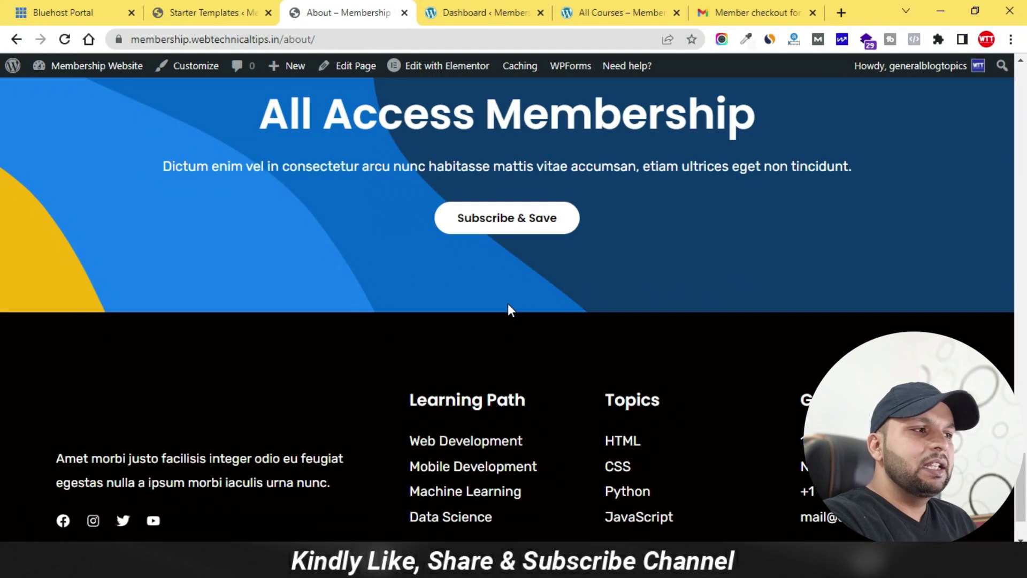
pyautogui.scroll(-3, 508, 305)
pyautogui.scroll(20, 508, 305)
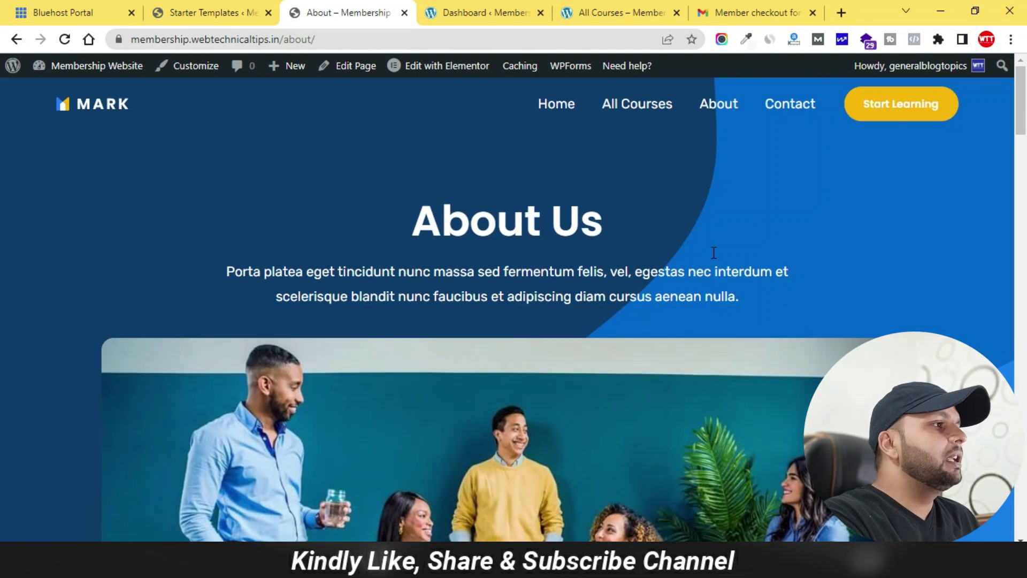
# - Open the Contact page and review its contact details and form
pyautogui.click(792, 116)
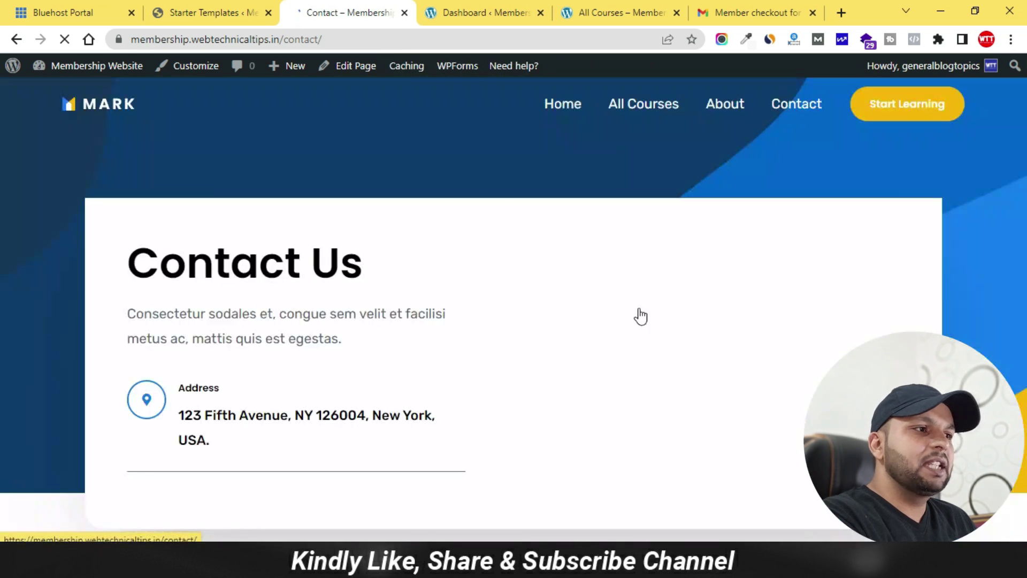
pyautogui.scroll(-10, 518, 338)
pyautogui.scroll(-5, 518, 336)
pyautogui.scroll(20, 521, 334)
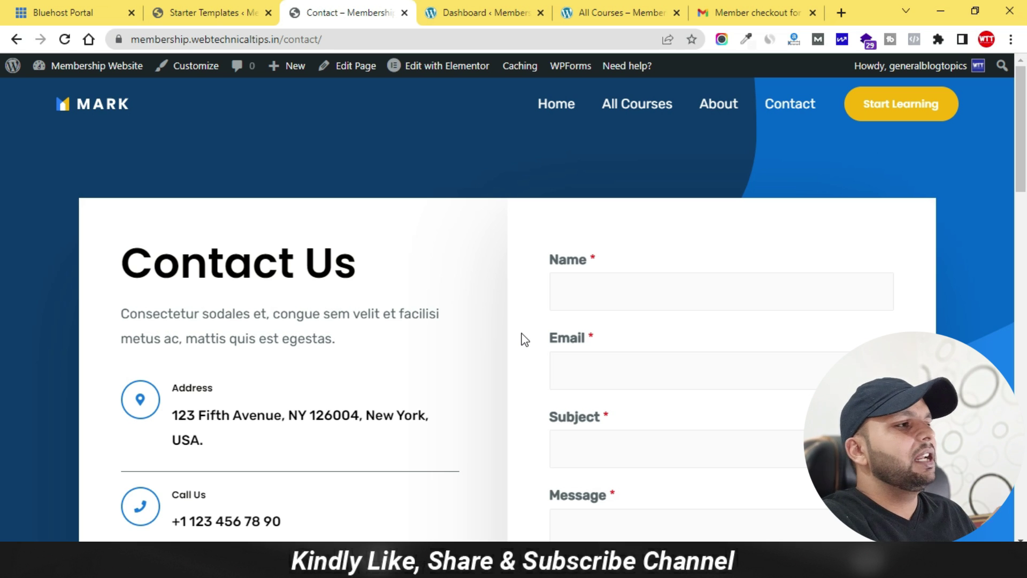
# - Open the All Courses page for editing in Elementor and delete the course-list shortcode widget under the Featured Courses heading
pyautogui.click(640, 114)
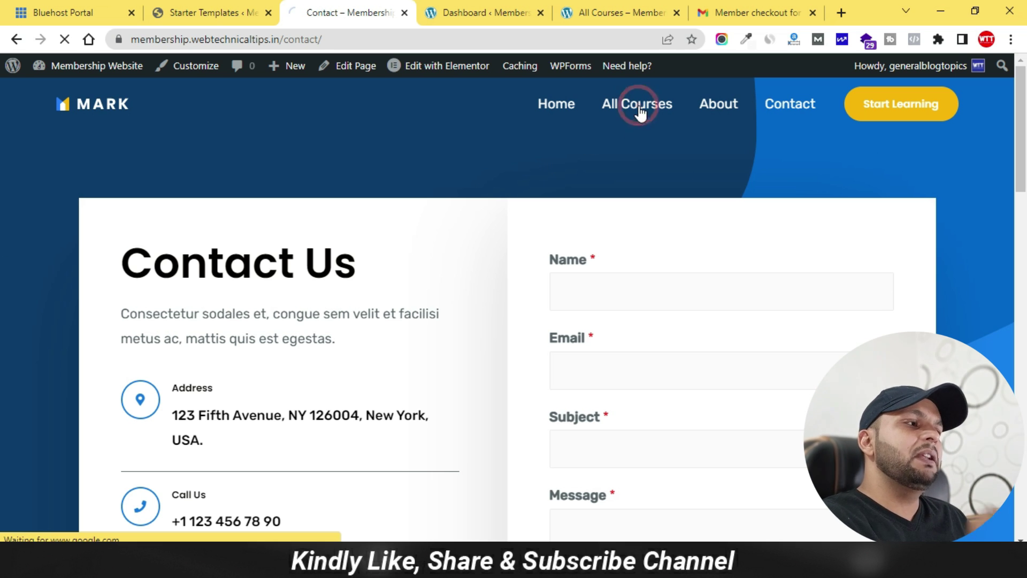
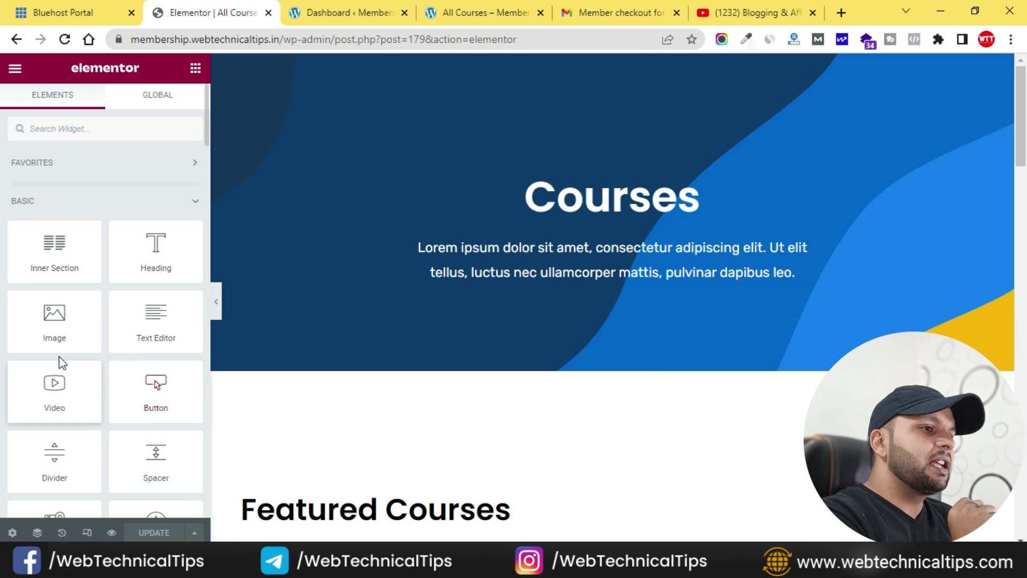
pyautogui.scroll(-15, 58, 360)
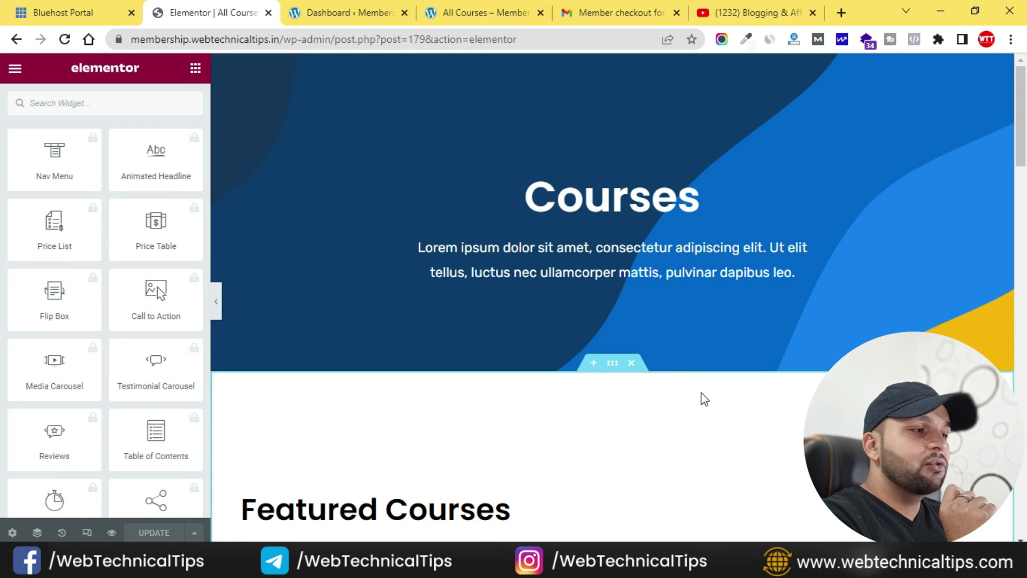
pyautogui.scroll(-5, 578, 401)
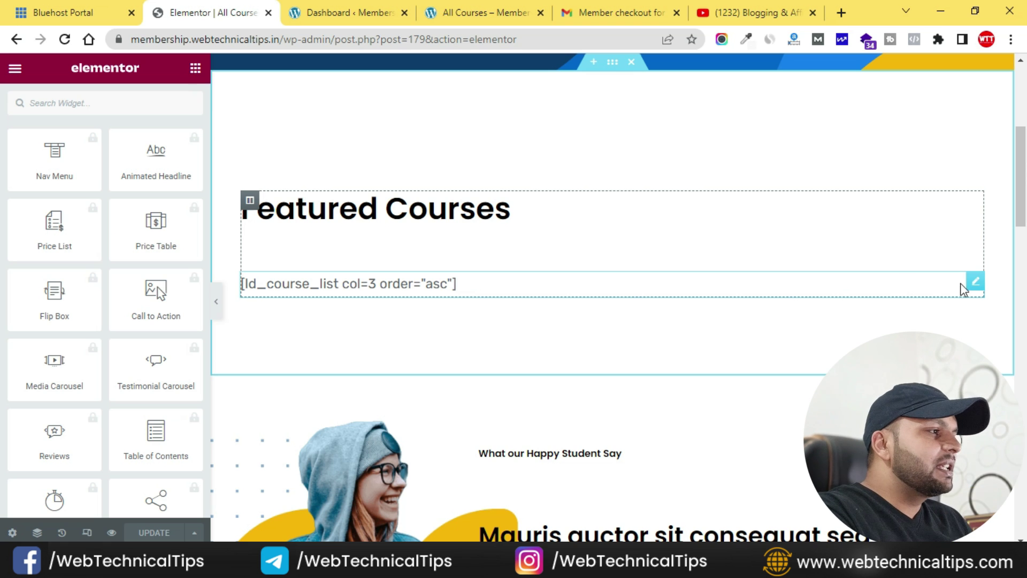
pyautogui.rightClick(975, 289)
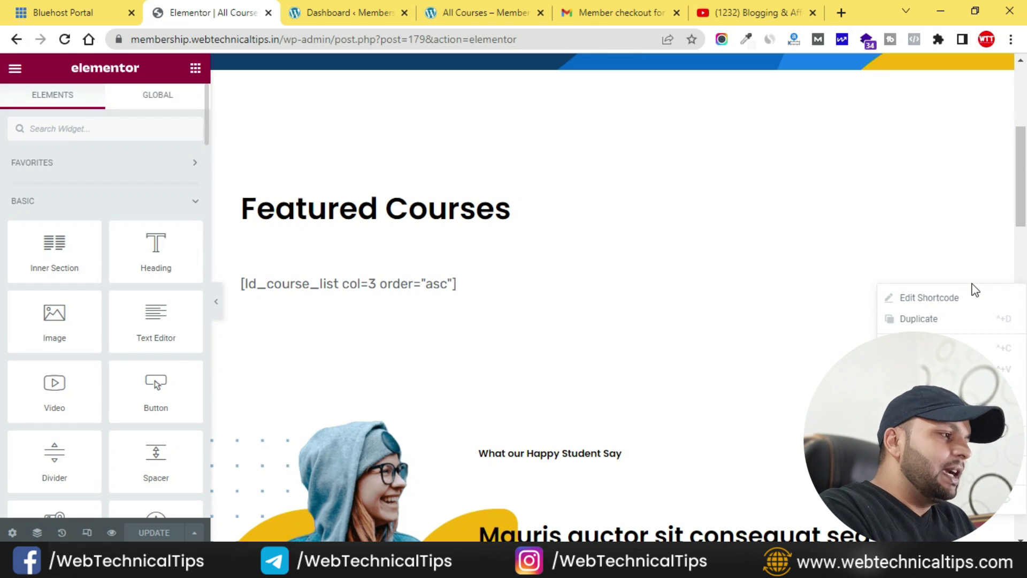
pyautogui.click(920, 497)
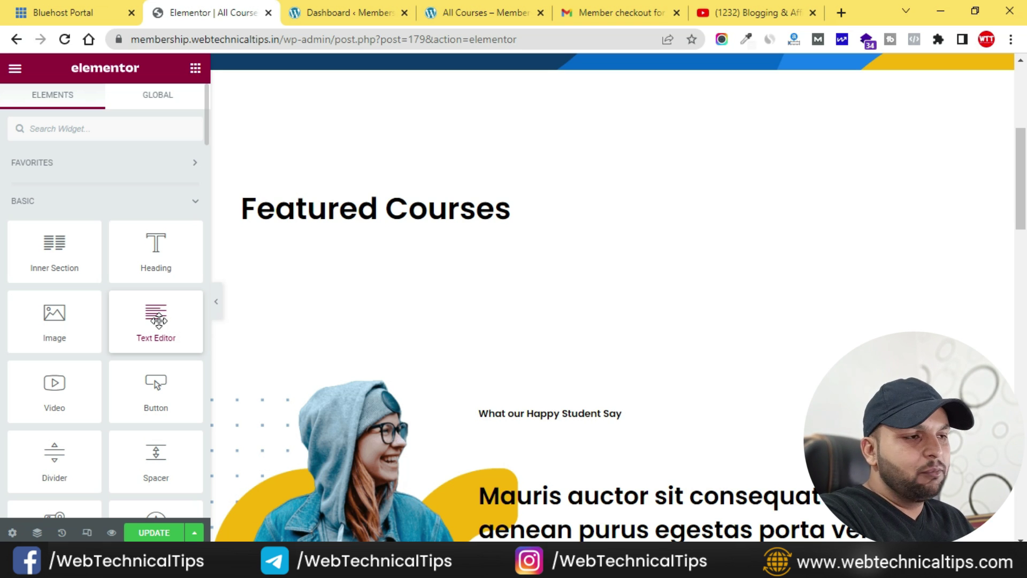
pyautogui.moveTo(159, 320); pyautogui.dragTo(580, 287)
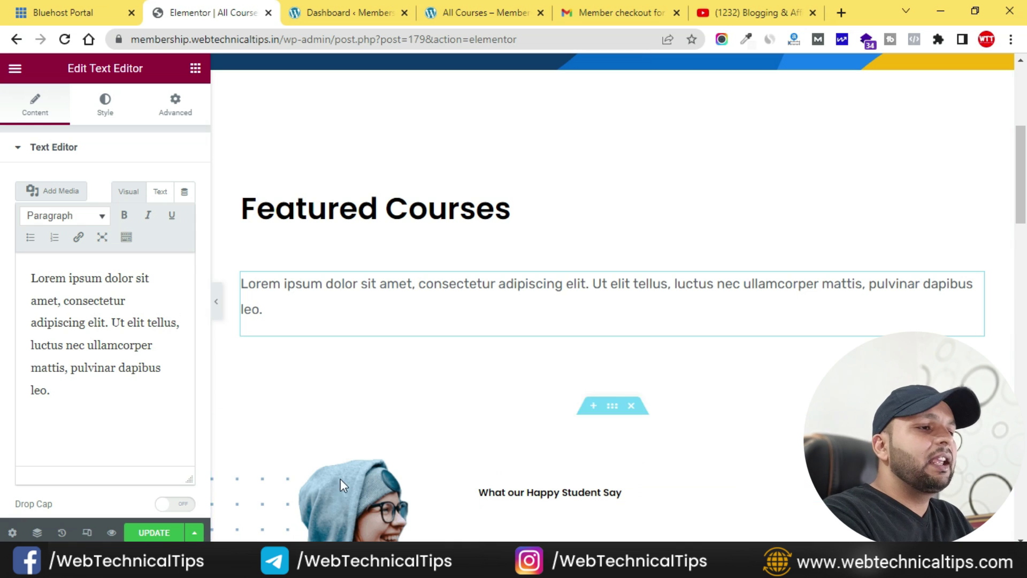
pyautogui.click(94, 328)
pyautogui.hotkey('ctrl', 'a')
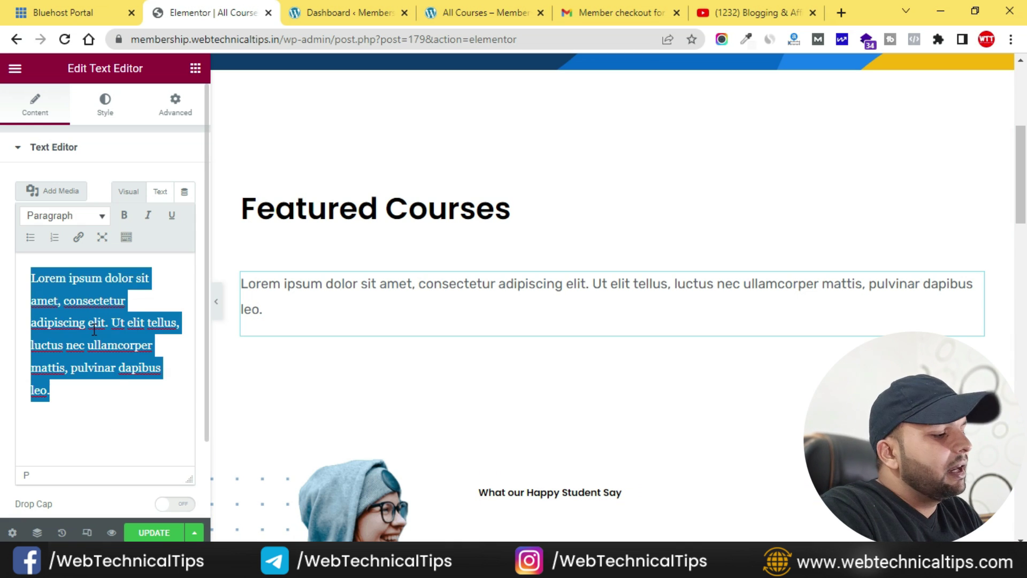
pyautogui.press('BackSpace')
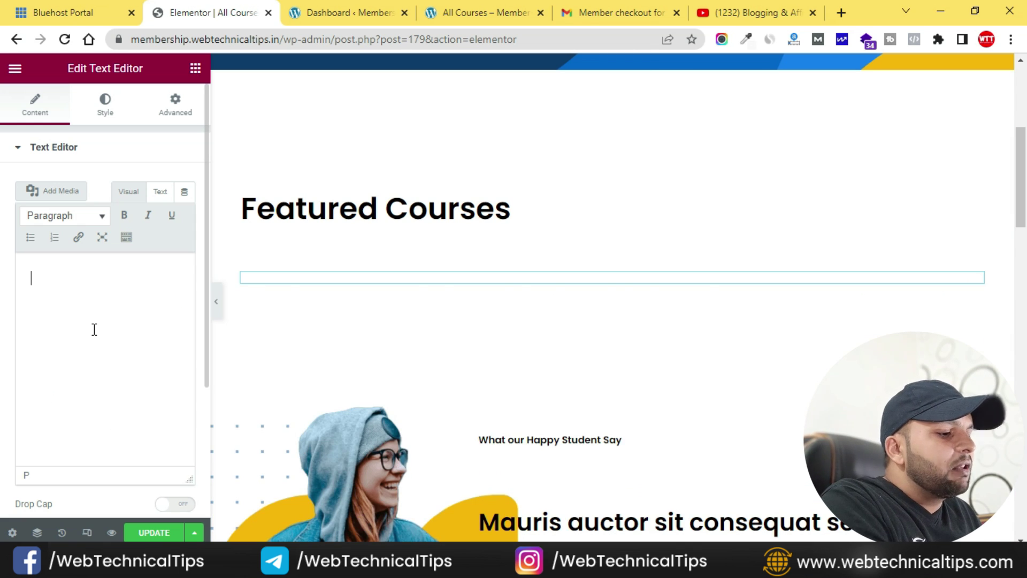
pyautogui.write('https://youtube.com/playlist?list=PLaGpHssktcFUn0Wbs3hwECDAtfsBe6ijd')
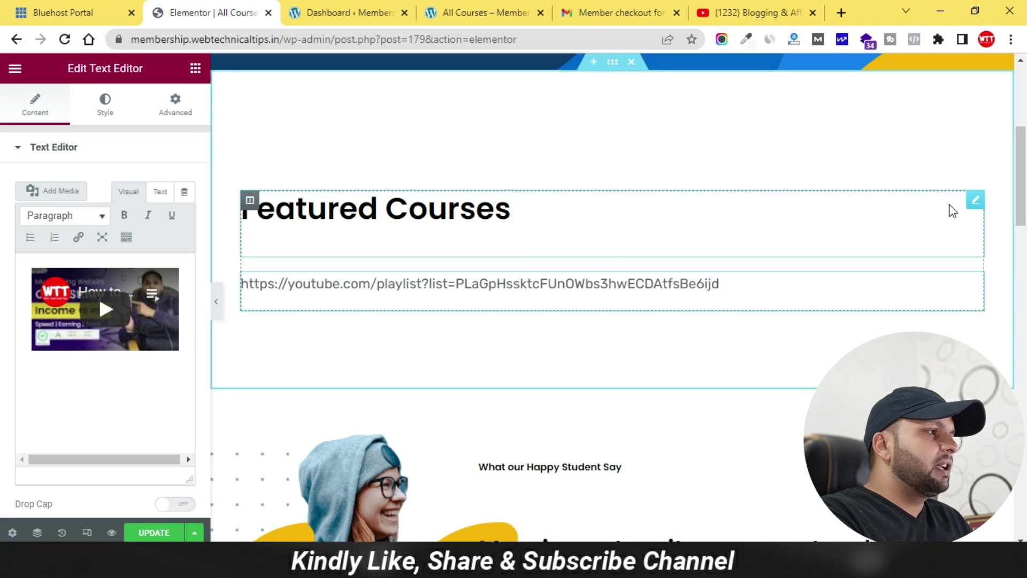
# - Set the bottom margin of the Featured Courses heading to 0 px
pyautogui.click(975, 201)
pyautogui.click(175, 103)
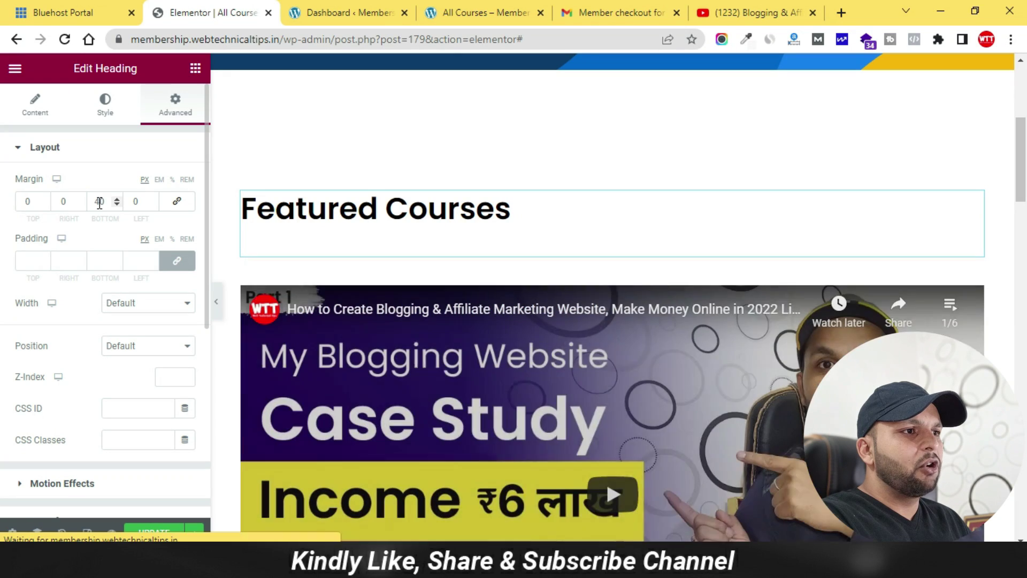
pyautogui.click(102, 201)
pyautogui.press('BackSpace')
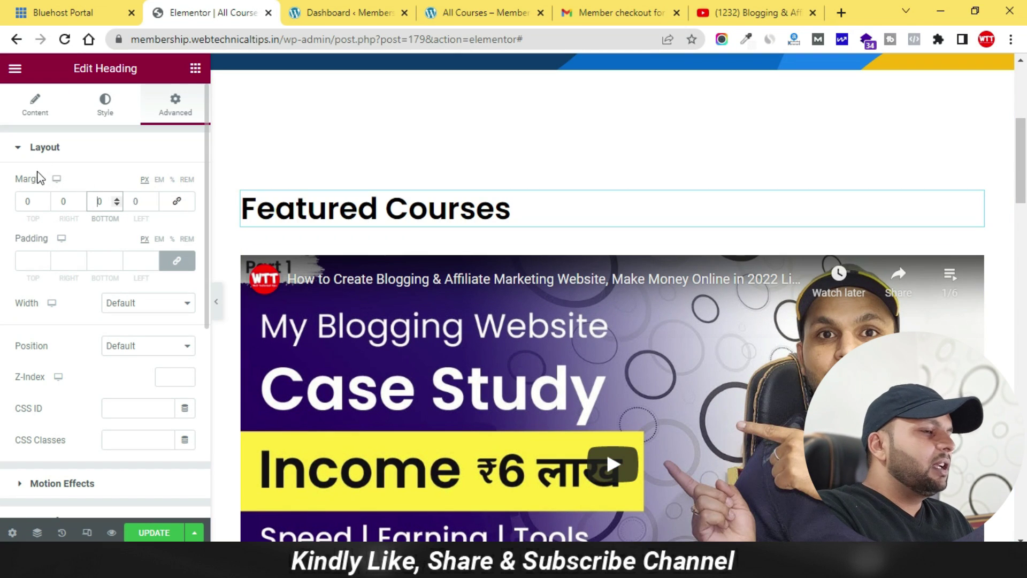
# - Append extra letters to the Featured Courses heading title and remove them again
pyautogui.click(37, 109)
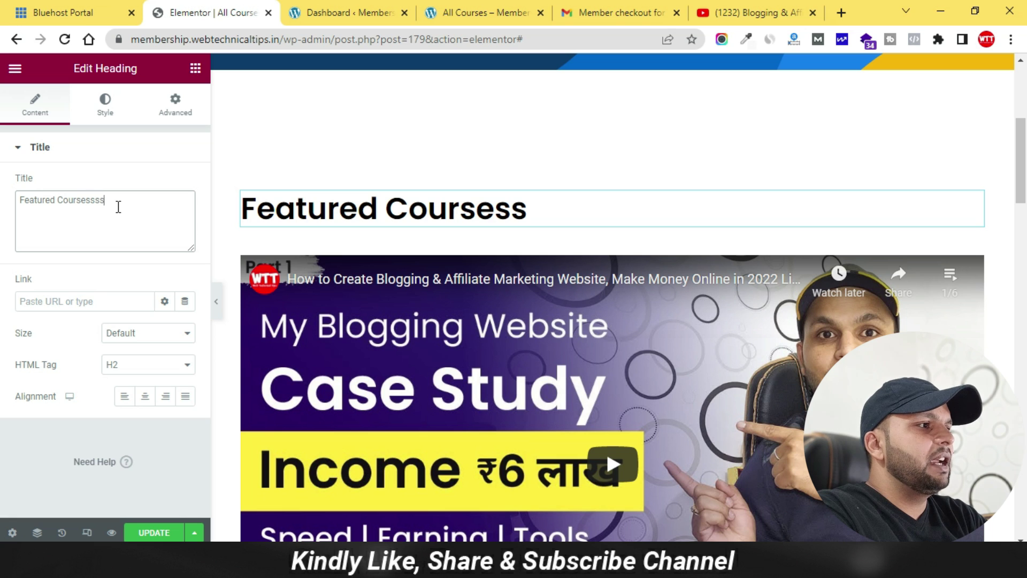
pyautogui.write('sssss')
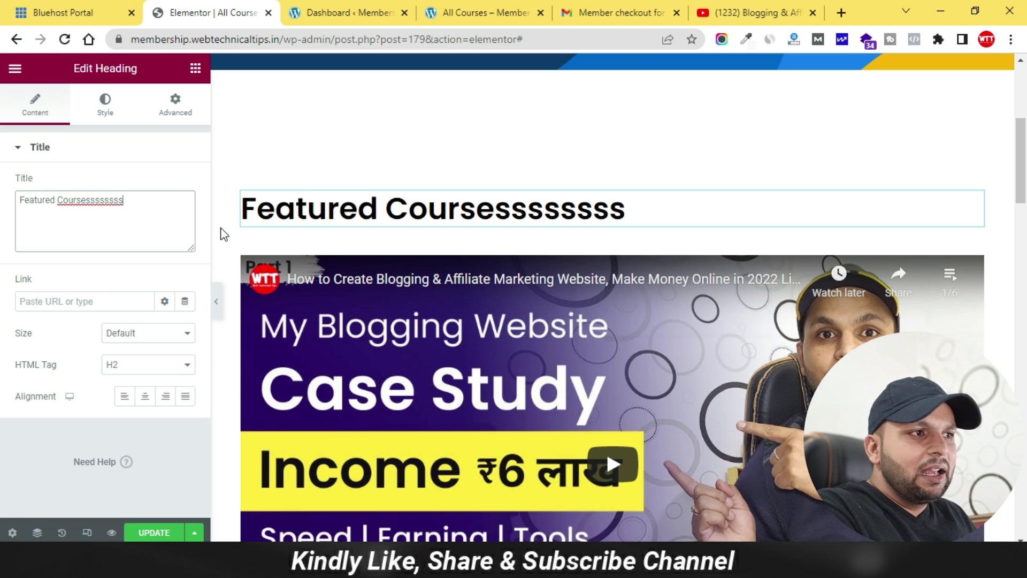
pyautogui.moveTo(146, 210); pyautogui.dragTo(92, 206)
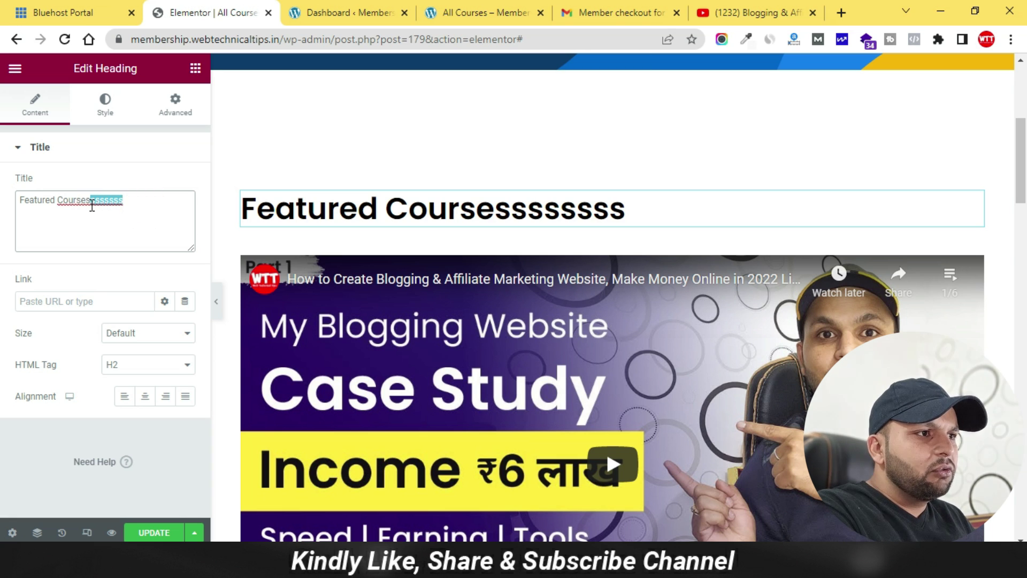
pyautogui.press('BackSpace')
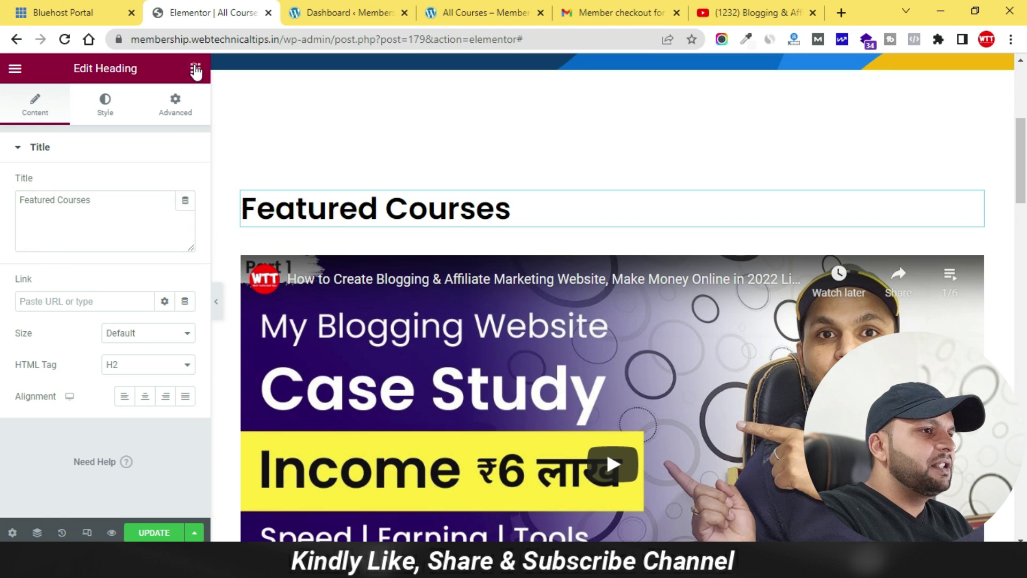
# - Browse the widgets available in Elementor
pyautogui.click(196, 69)
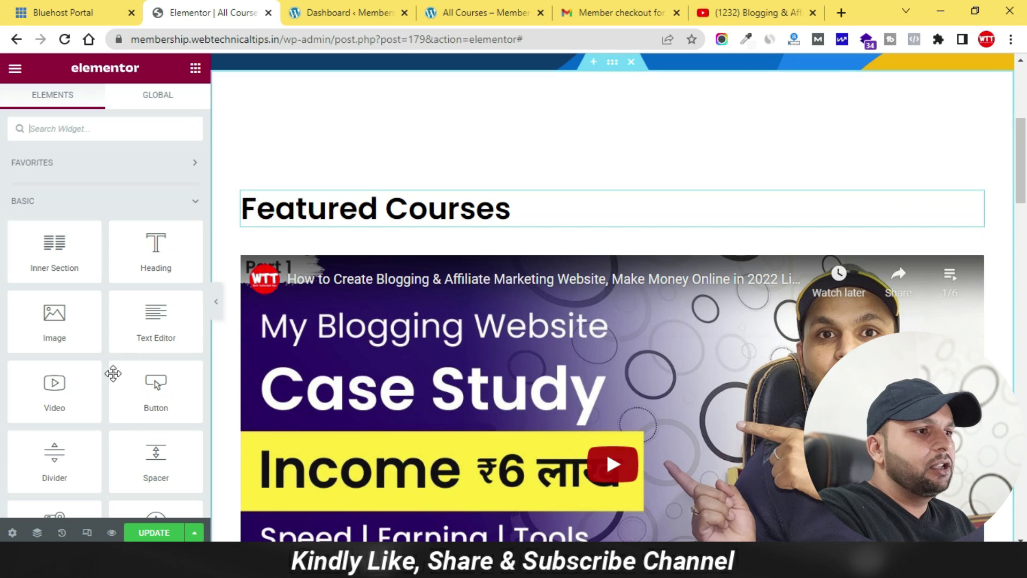
pyautogui.scroll(-4, 482, 305)
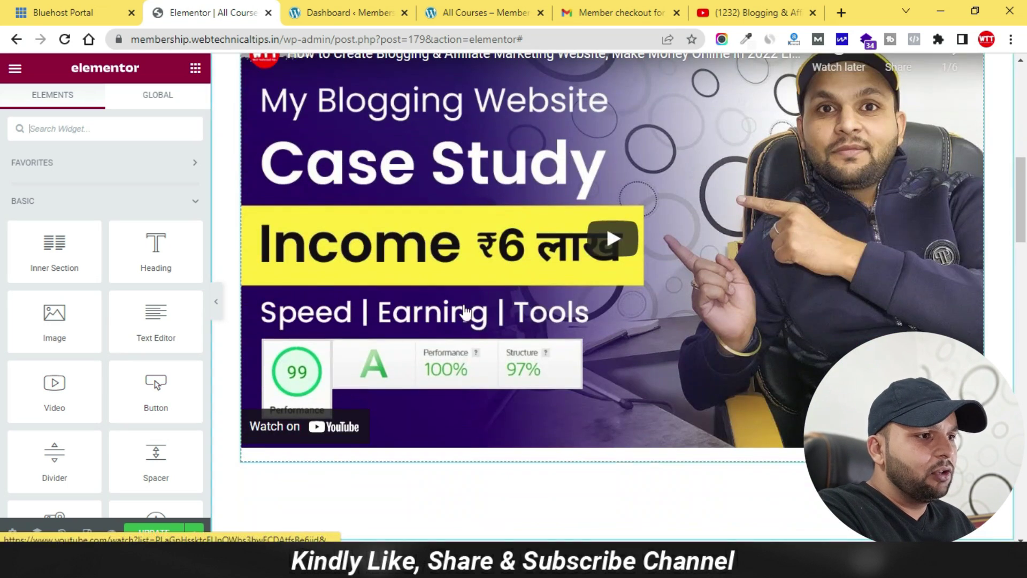
pyautogui.scroll(-4, 107, 321)
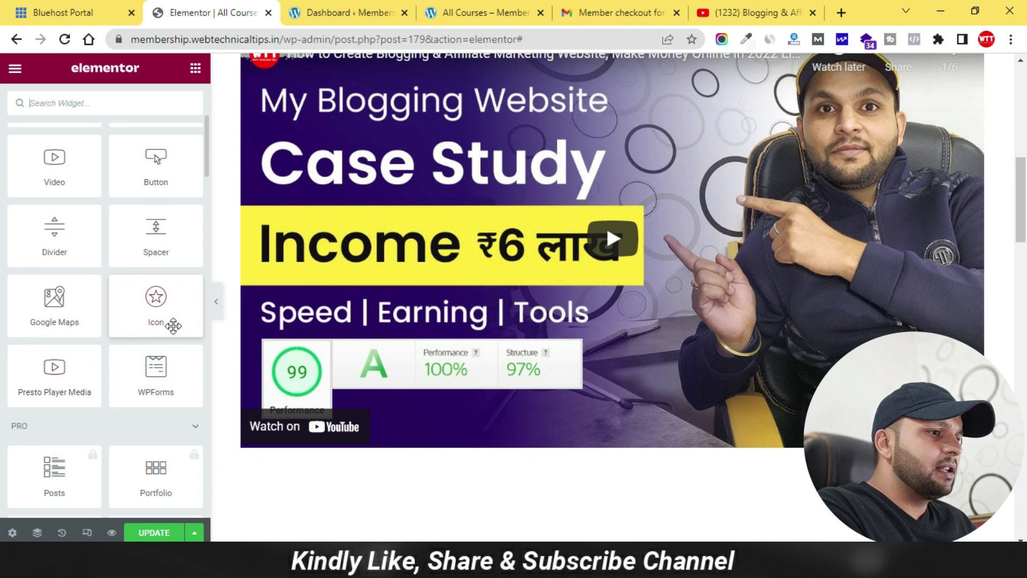
pyautogui.scroll(-18, 173, 325)
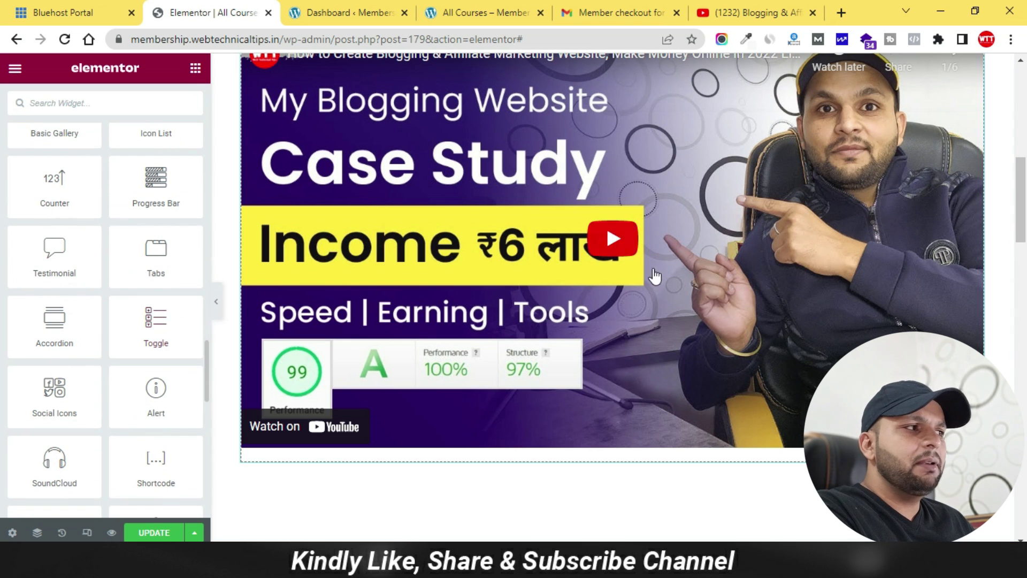
# - Review the page layout from the Courses banner through the embedded playlist and testimonials to the All Access Membership section
pyautogui.scroll(10, 655, 276)
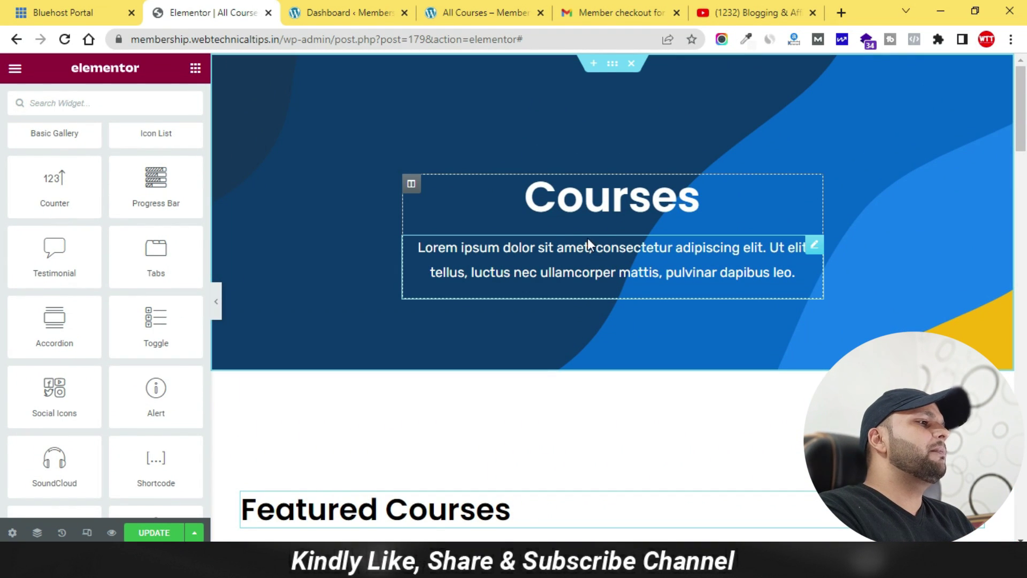
pyautogui.scroll(-5, 584, 321)
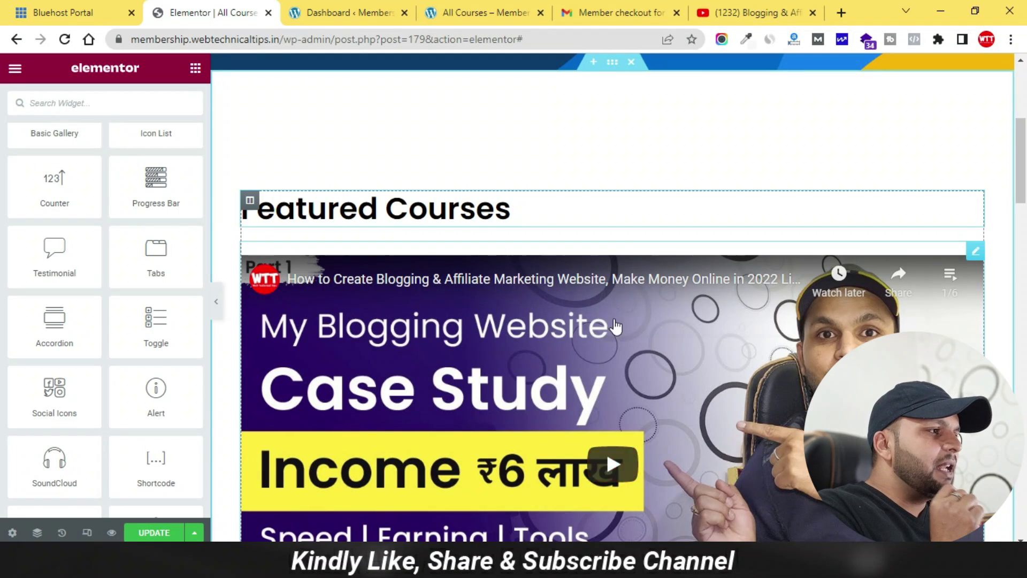
pyautogui.scroll(-4, 615, 328)
pyautogui.scroll(2, 826, 252)
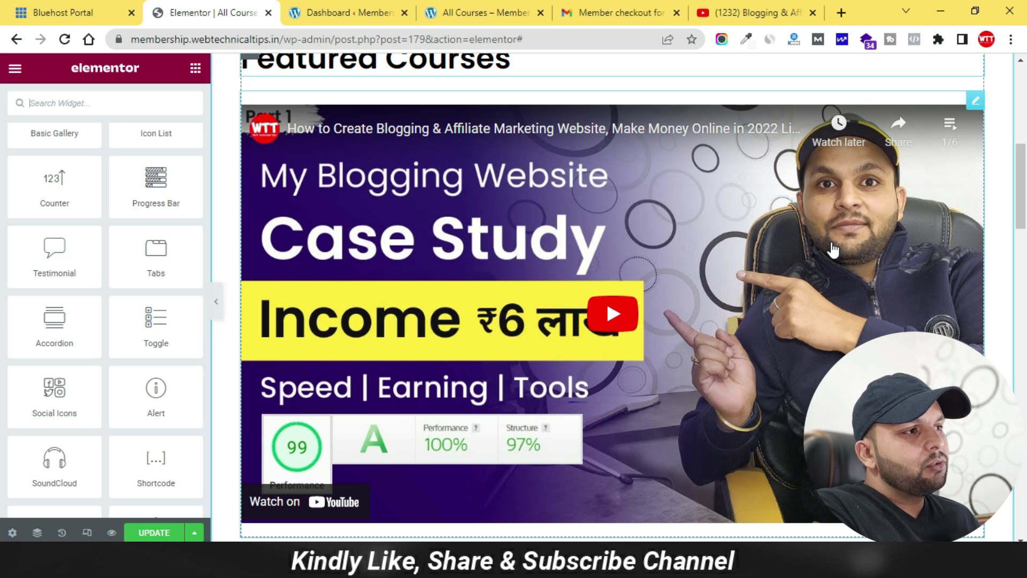
pyautogui.scroll(-10, 607, 297)
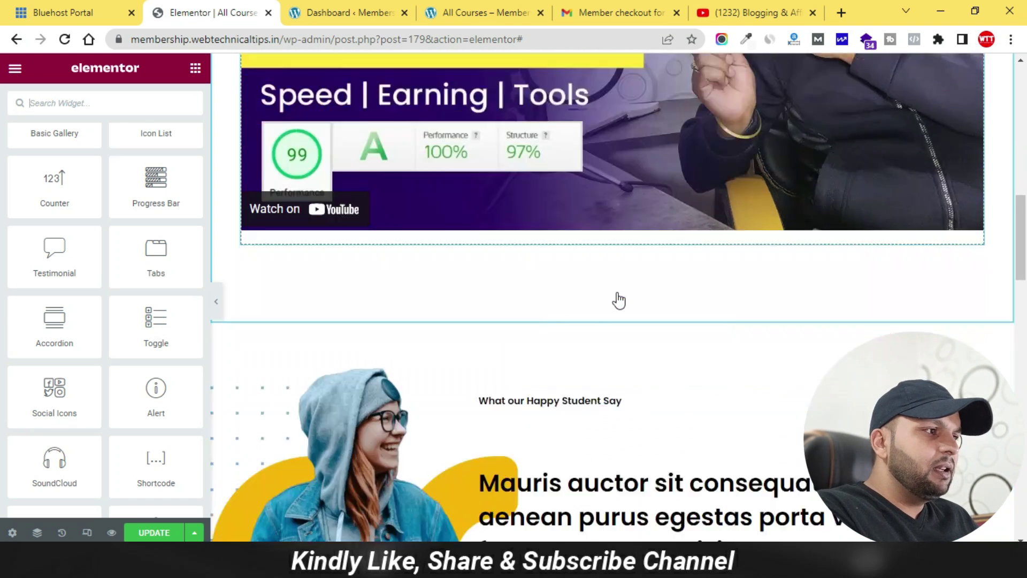
pyautogui.scroll(15, 613, 289)
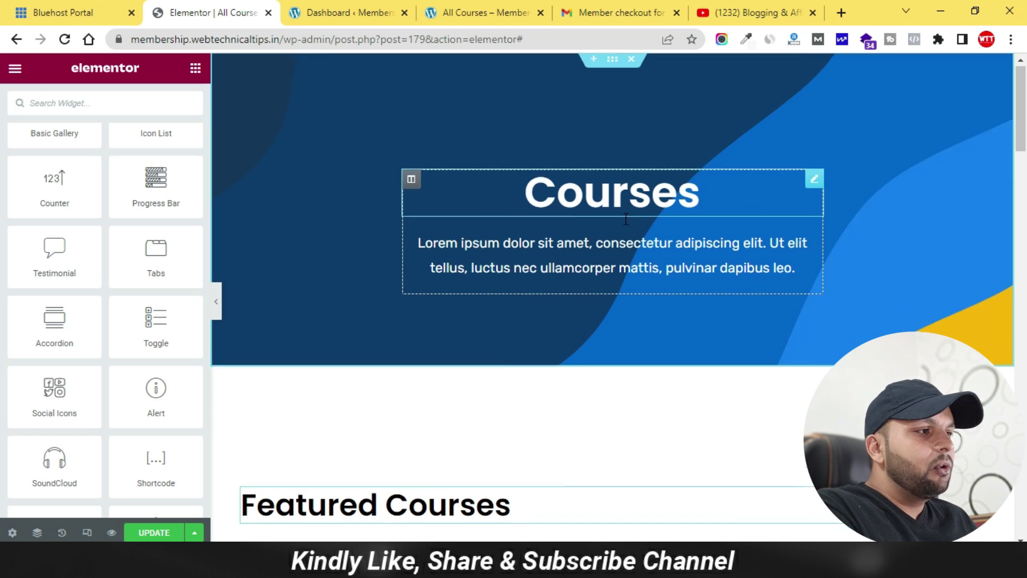
pyautogui.scroll(-15, 556, 281)
pyautogui.scroll(-15, 556, 281)
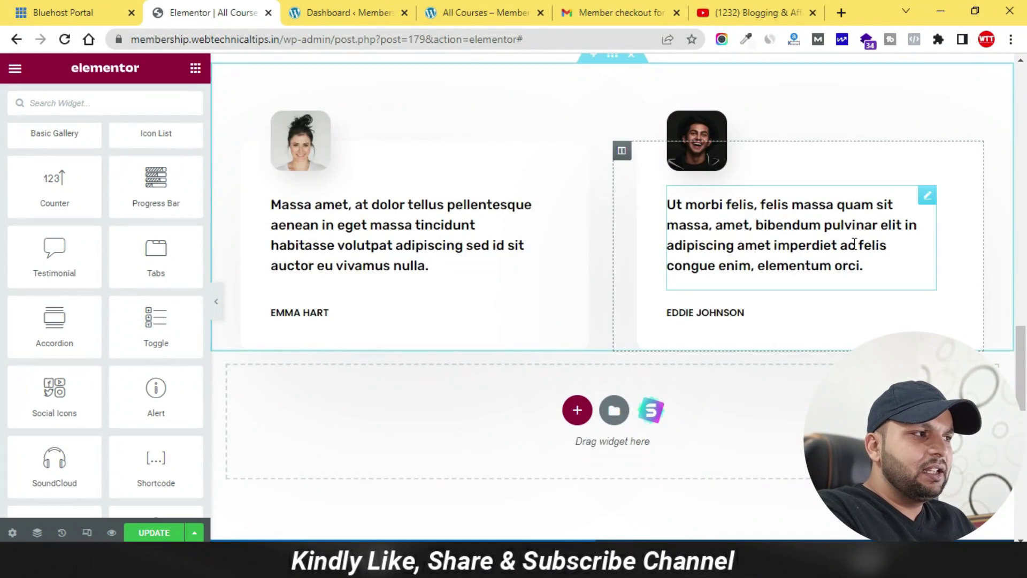
pyautogui.scroll(10, 581, 241)
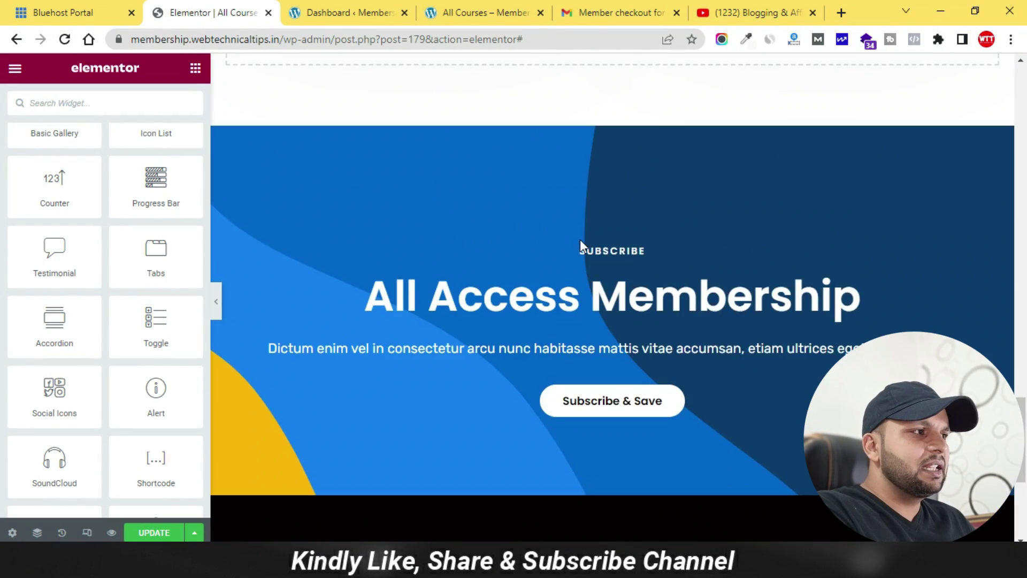
# - Try adding an Image widget below the testimonials, view the media library for it, and delete the widget
pyautogui.scroll(15, 107, 278)
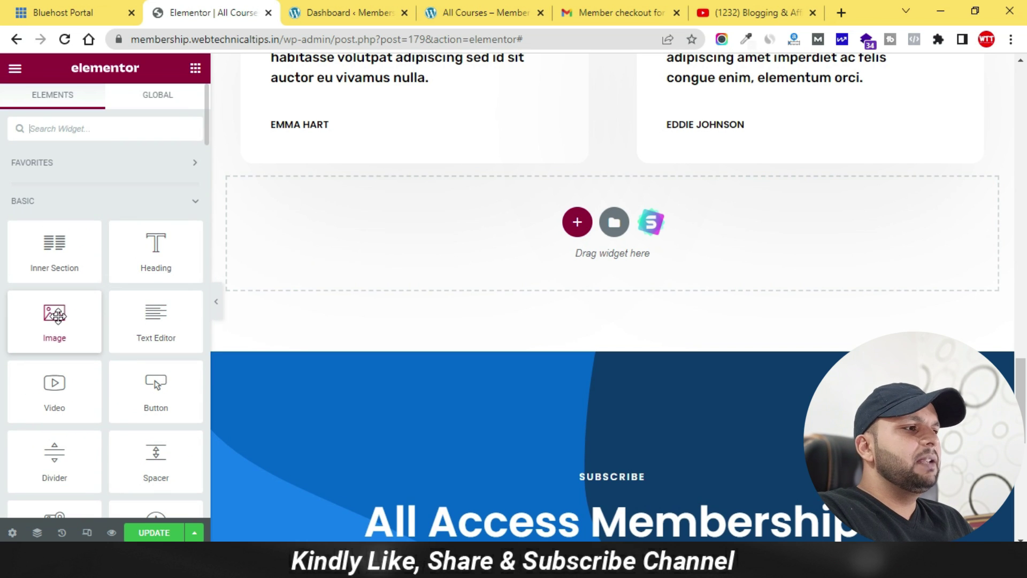
pyautogui.moveTo(54, 315); pyautogui.dragTo(583, 222)
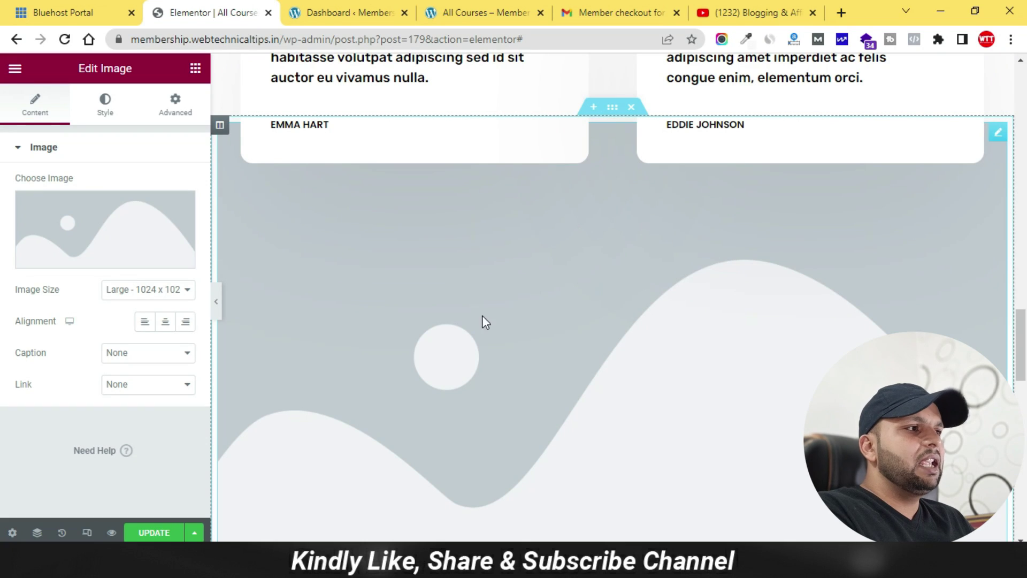
pyautogui.scroll(-4, 535, 339)
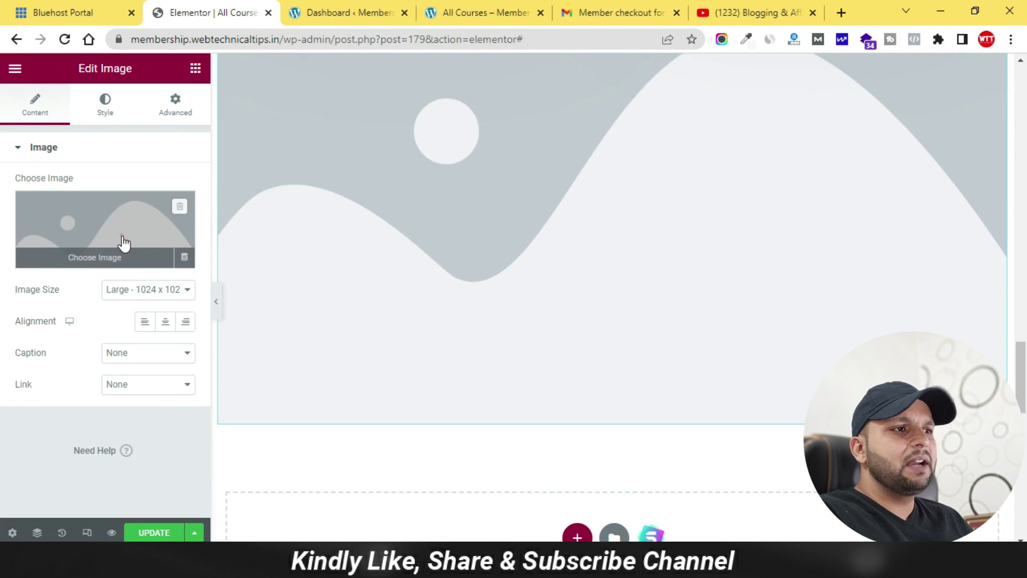
pyautogui.click(123, 238)
pyautogui.click(317, 125)
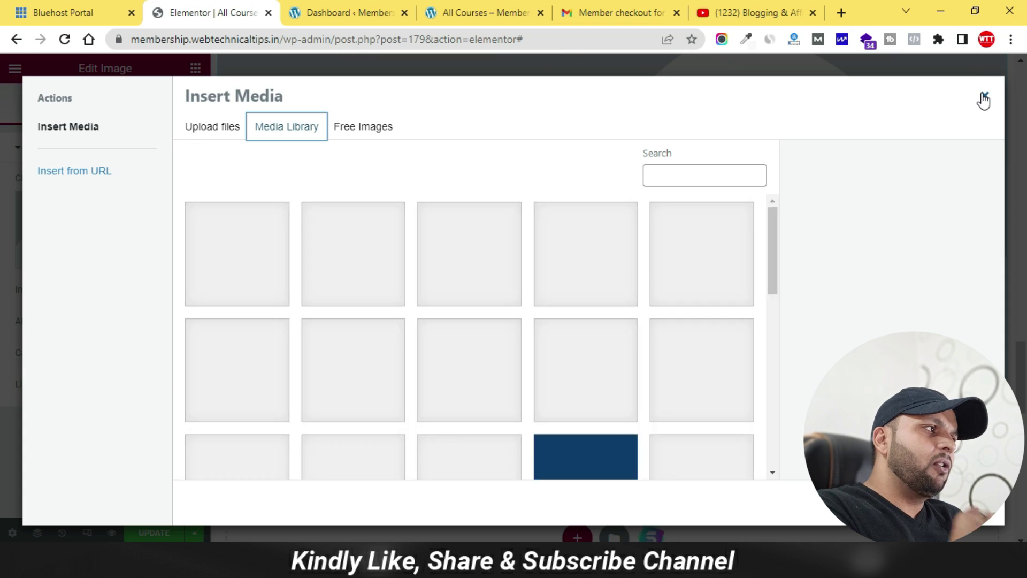
pyautogui.click(983, 94)
pyautogui.scroll(4, 355, 206)
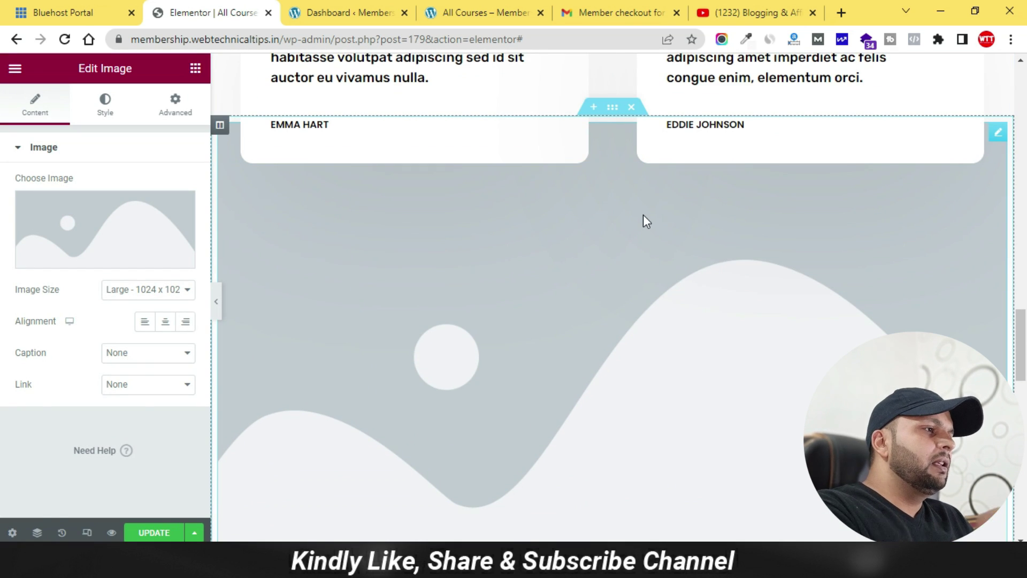
pyautogui.press('Delete')
# - Update the All Courses page, exit Elementor to the dashboard and return to the WordPress Pages list
pyautogui.scroll(10, 564, 297)
pyautogui.scroll(3, 564, 298)
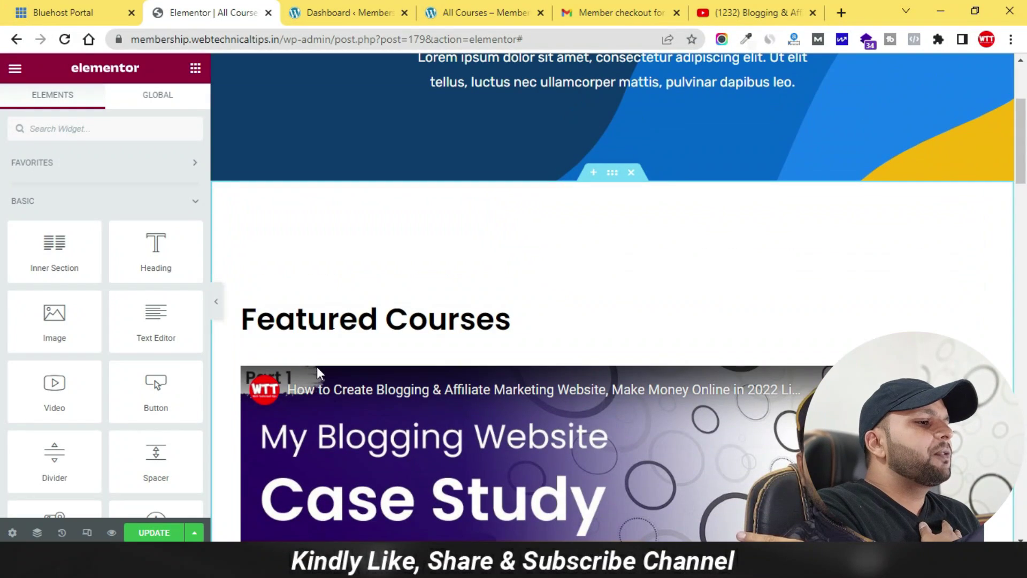
pyautogui.click(151, 532)
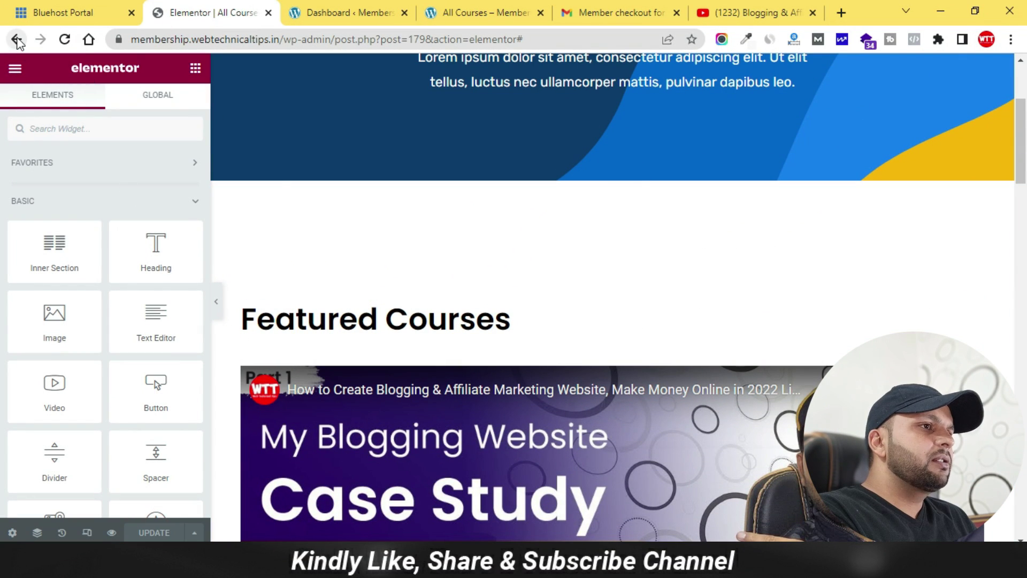
pyautogui.click(15, 71)
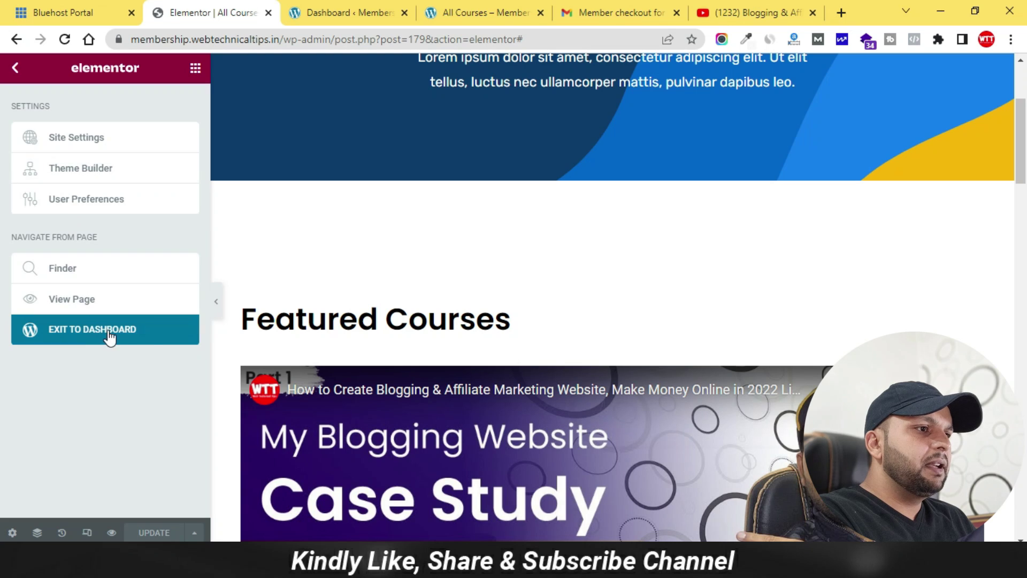
pyautogui.click(152, 335)
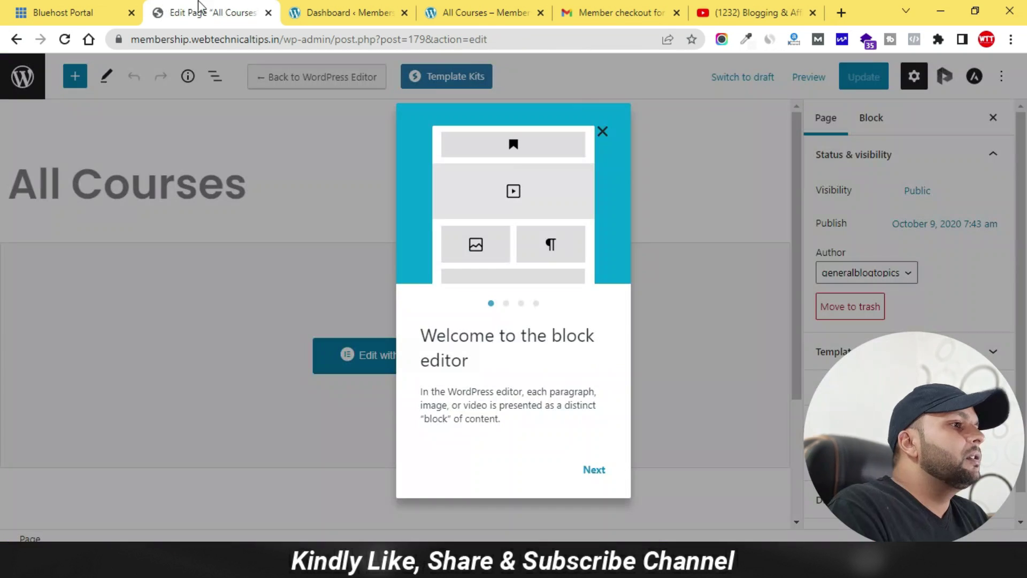
pyautogui.click(603, 133)
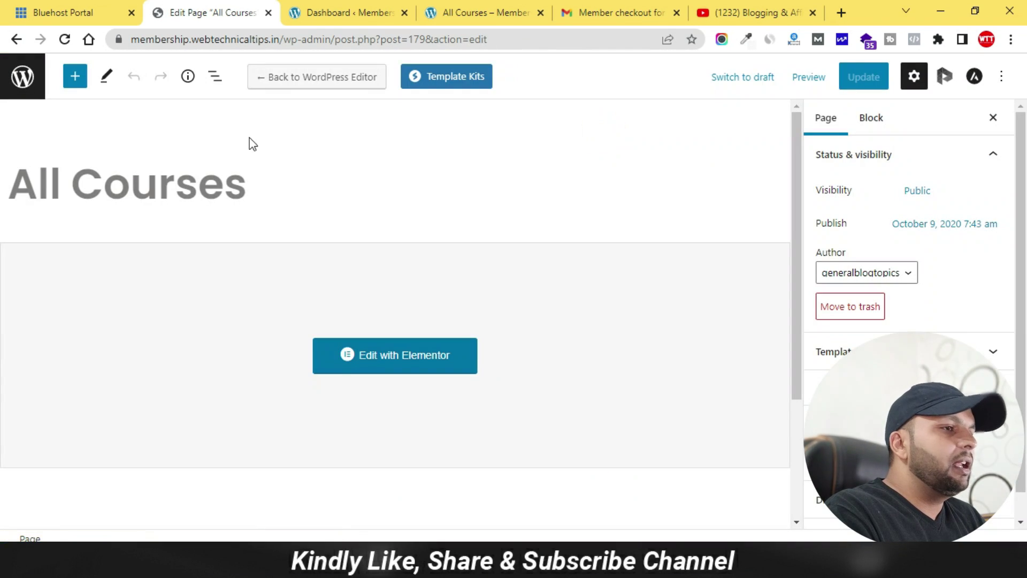
pyautogui.click(24, 81)
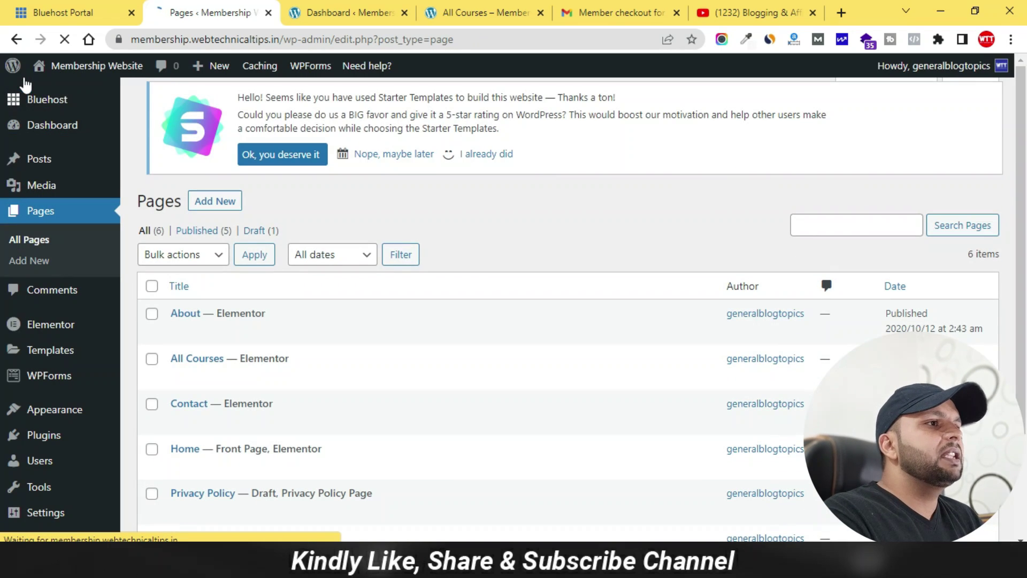
# - Open the live site in a new browser tab and go to its All Courses page
pyautogui.moveTo(70, 67)
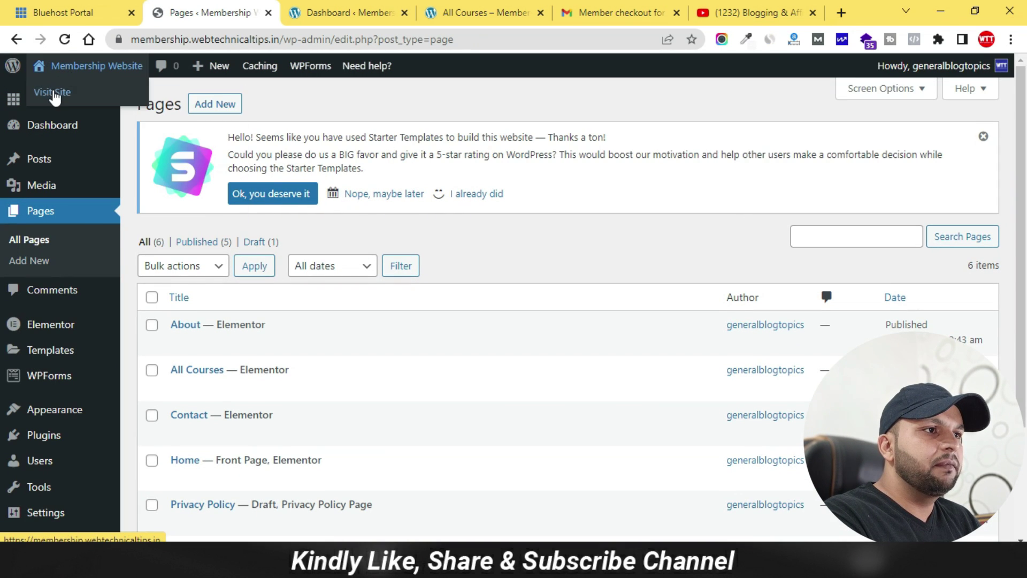
pyautogui.rightClick(53, 92)
pyautogui.click(95, 102)
pyautogui.click(306, 13)
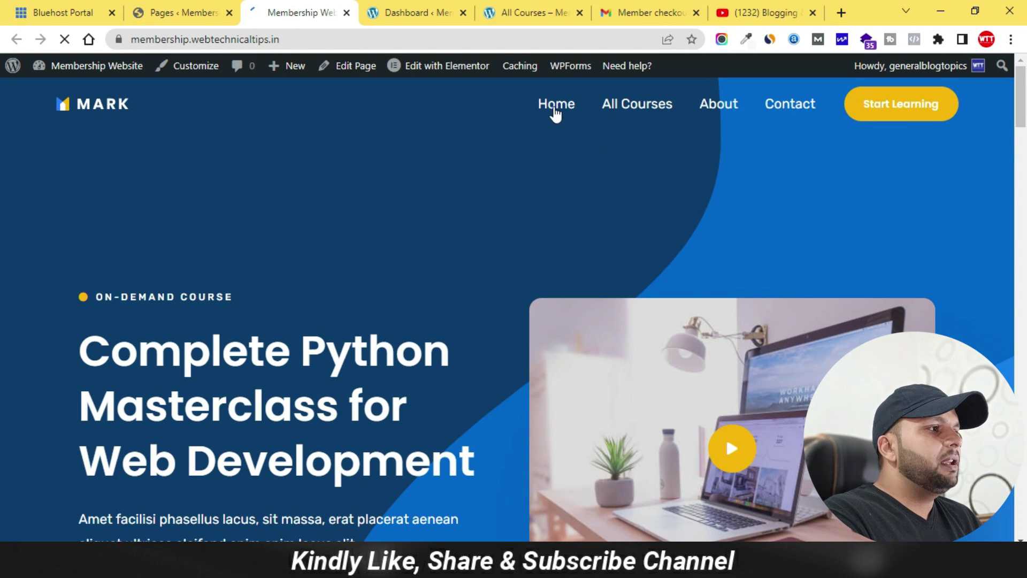
pyautogui.click(637, 103)
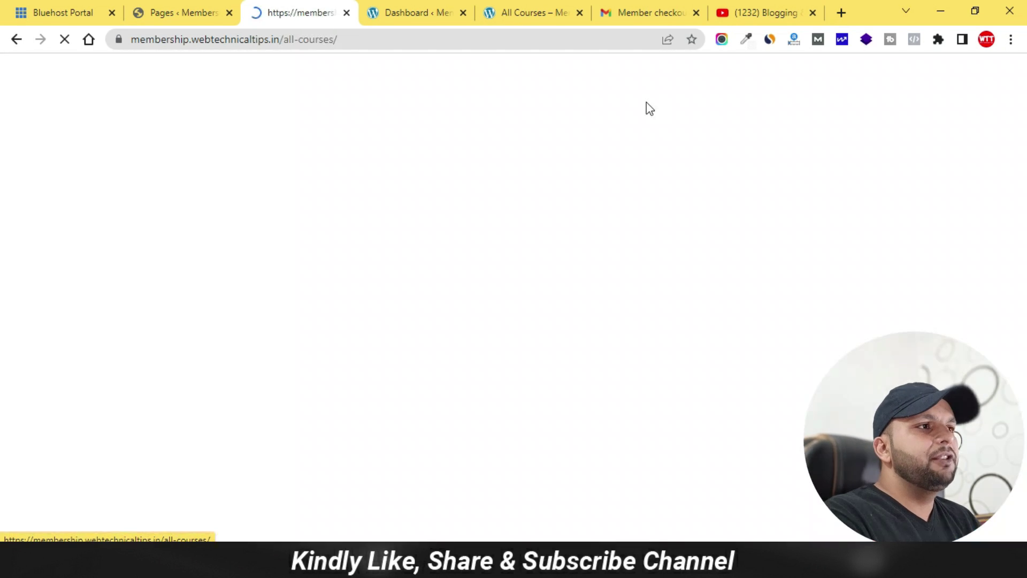
# - Examine the embedded playlist and its video list on the live All Courses page, and return to the WordPress Pages list
pyautogui.scroll(-8, 374, 257)
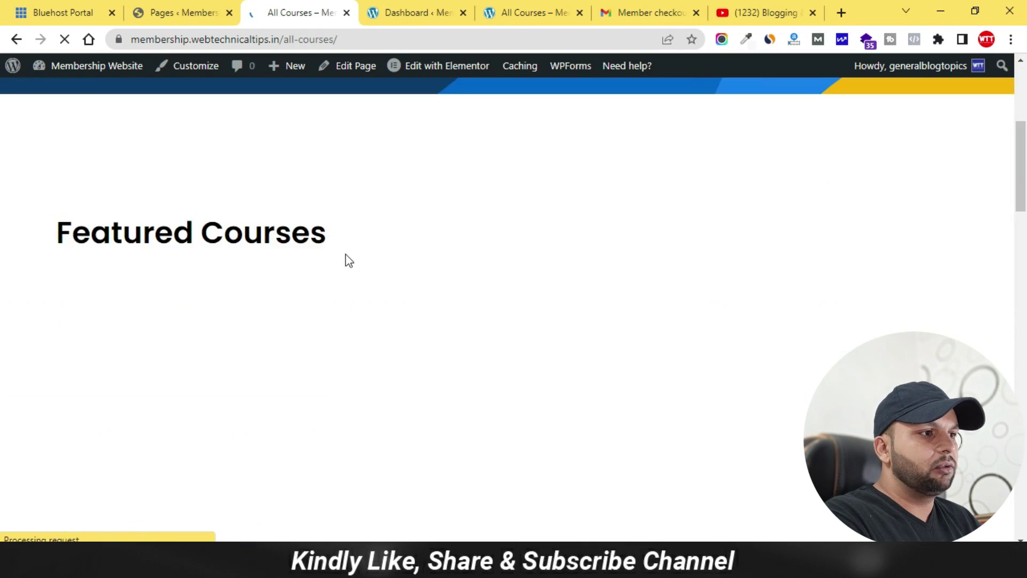
pyautogui.scroll(-3, 344, 254)
pyautogui.scroll(5, 922, 160)
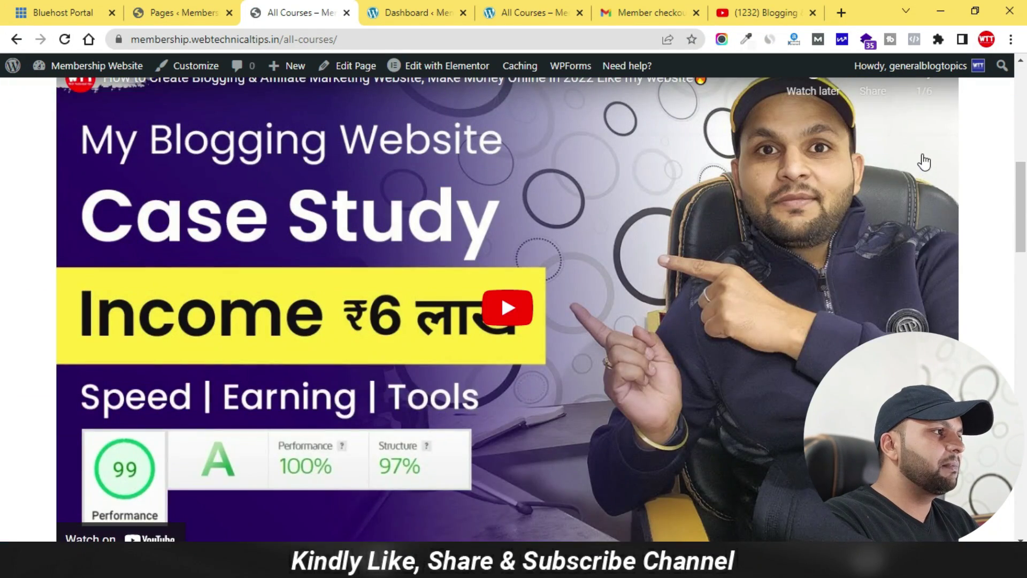
pyautogui.click(926, 216)
pyautogui.scroll(-3, 819, 284)
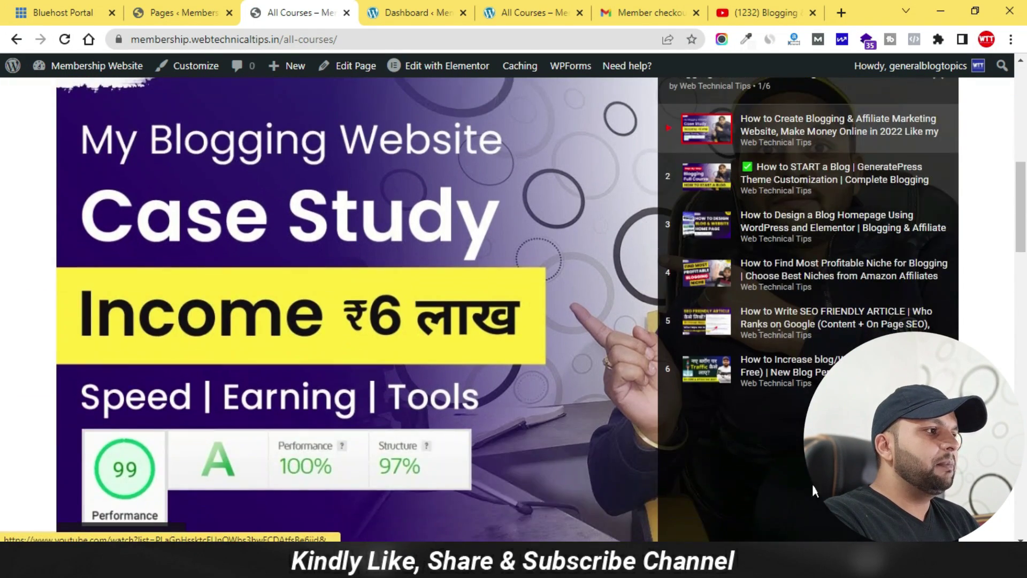
pyautogui.scroll(7, 824, 296)
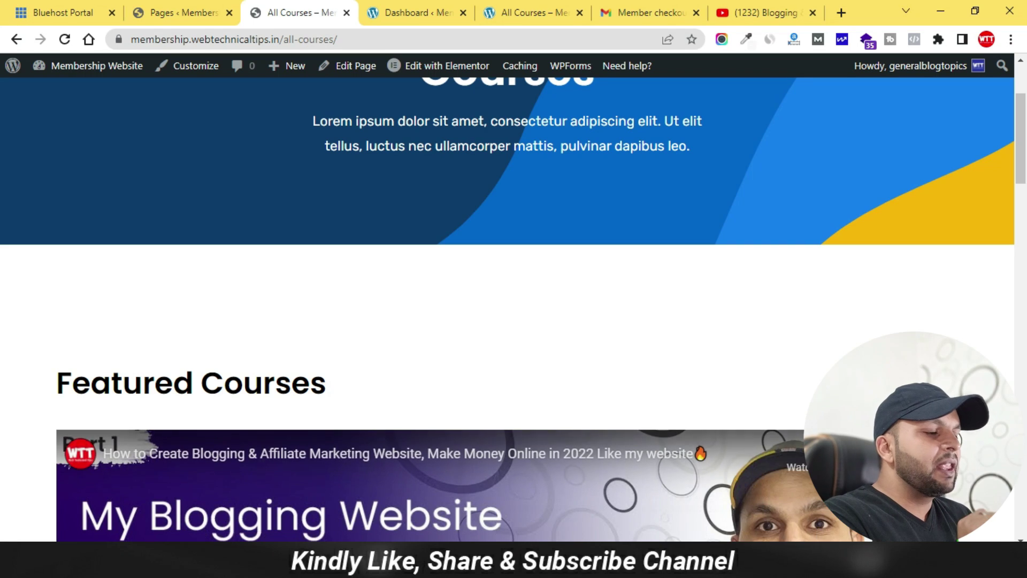
pyautogui.scroll(1, 593, 342)
pyautogui.scroll(2, 593, 342)
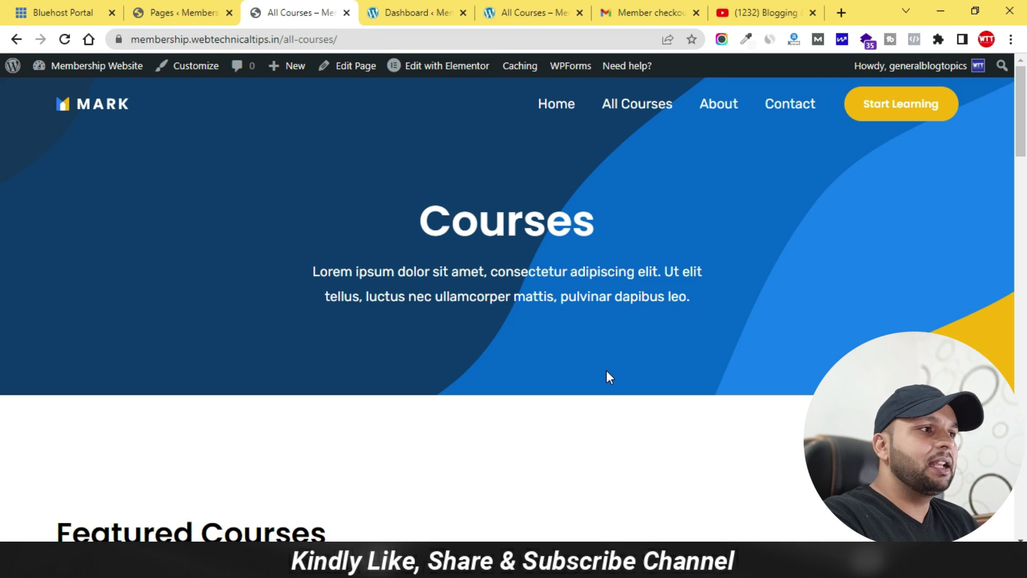
pyautogui.click(214, 13)
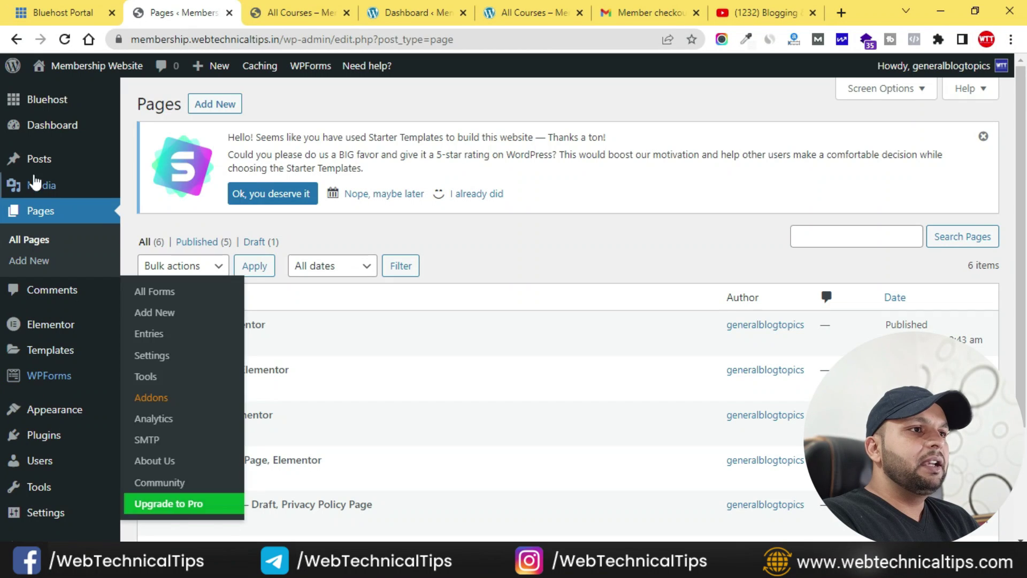
# - Go to the add-new-plugin page and search for "paid membership pro"
pyautogui.scroll(-1, 11, 348)
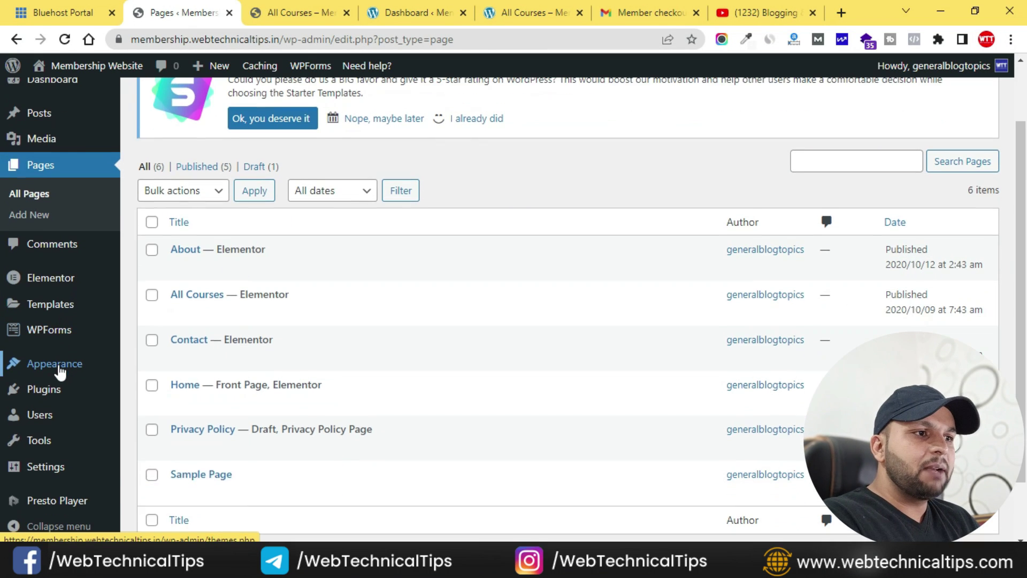
pyautogui.moveTo(27, 395)
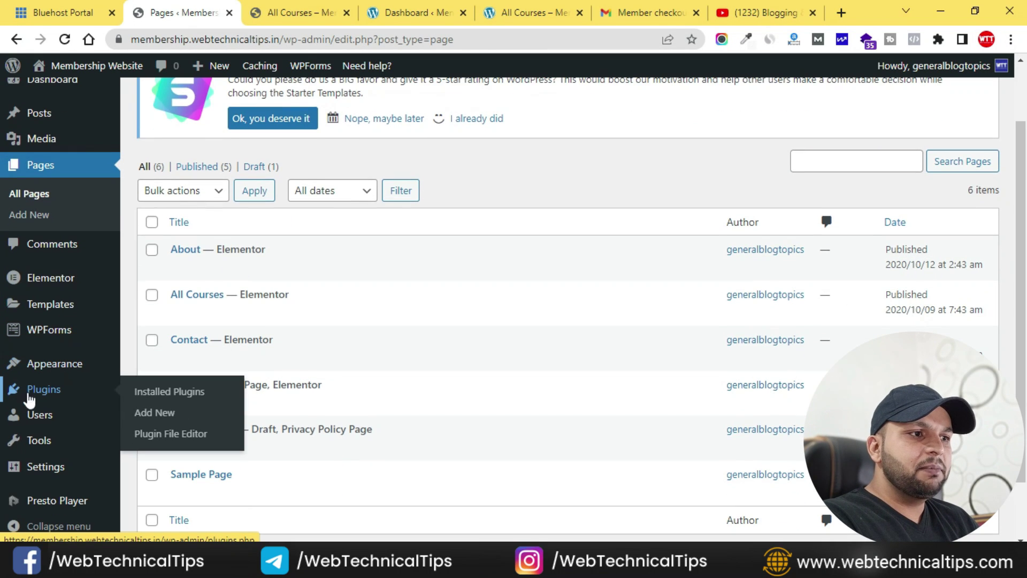
pyautogui.click(154, 417)
pyautogui.click(831, 248)
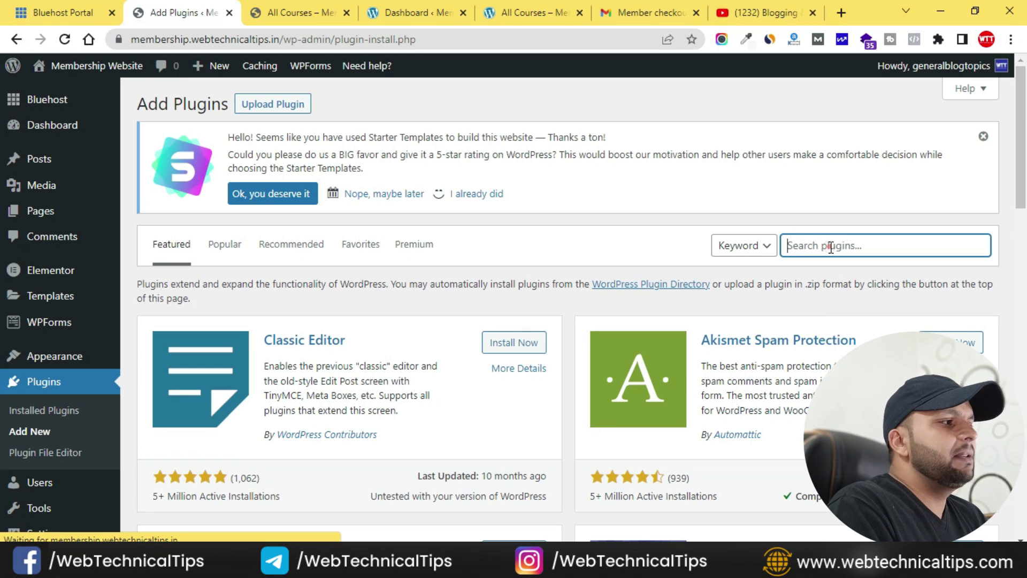
pyautogui.write('paid ')
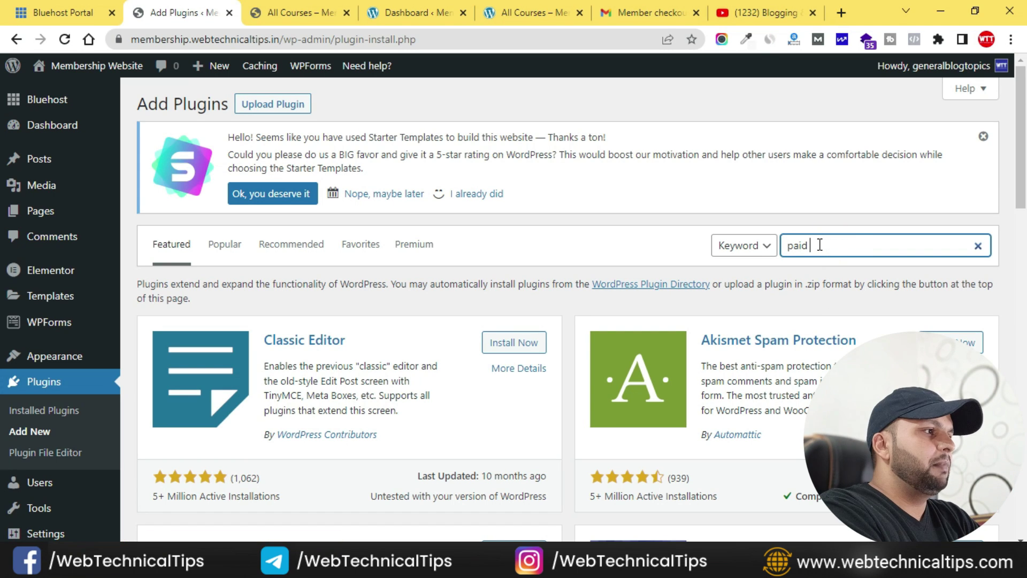
pyautogui.write('membersh')
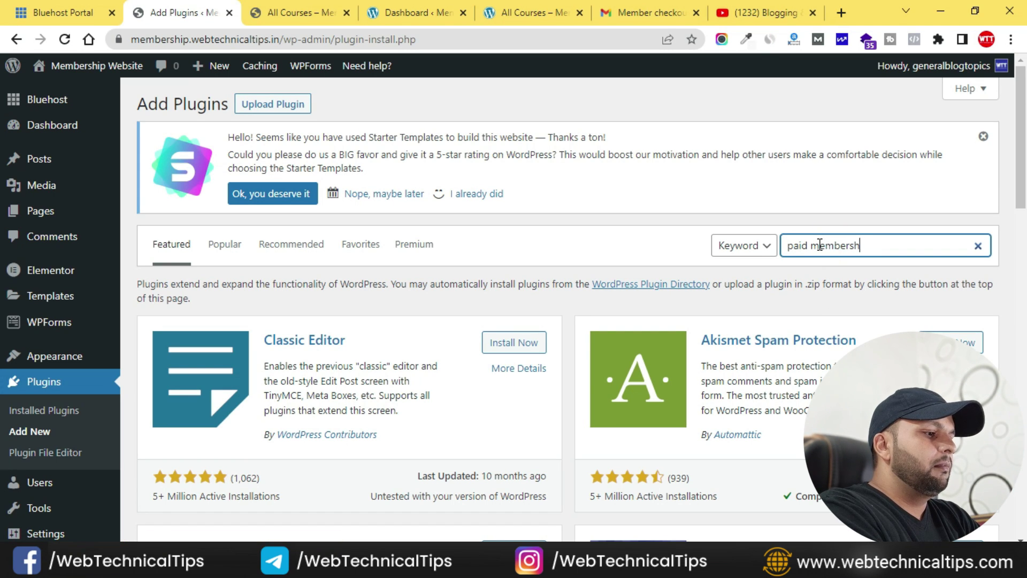
pyautogui.write('ip pro')
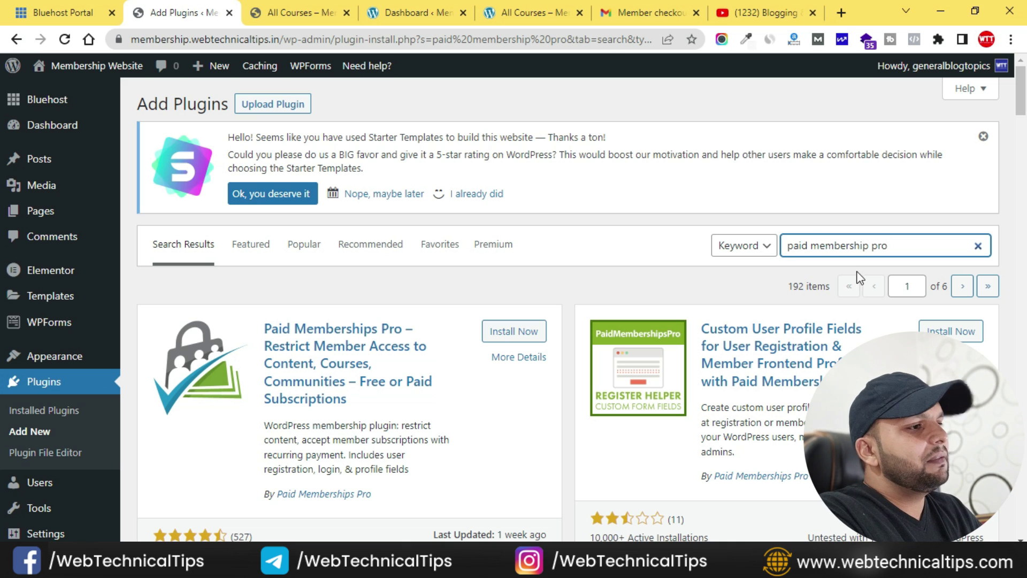
# - Install and activate the Paid Memberships Pro plugin and look over its welcome dashboard
pyautogui.click(509, 336)
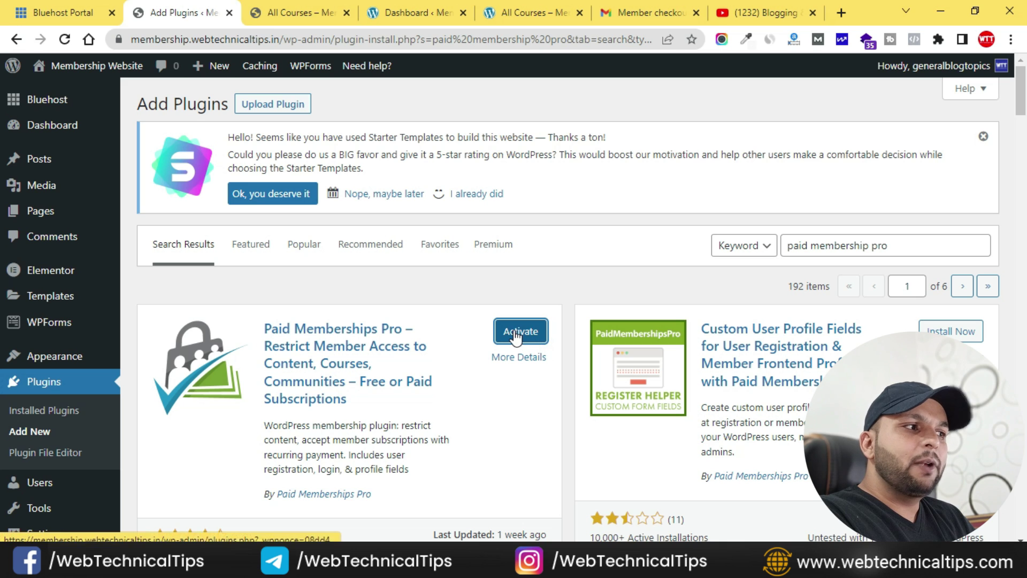
pyautogui.click(522, 333)
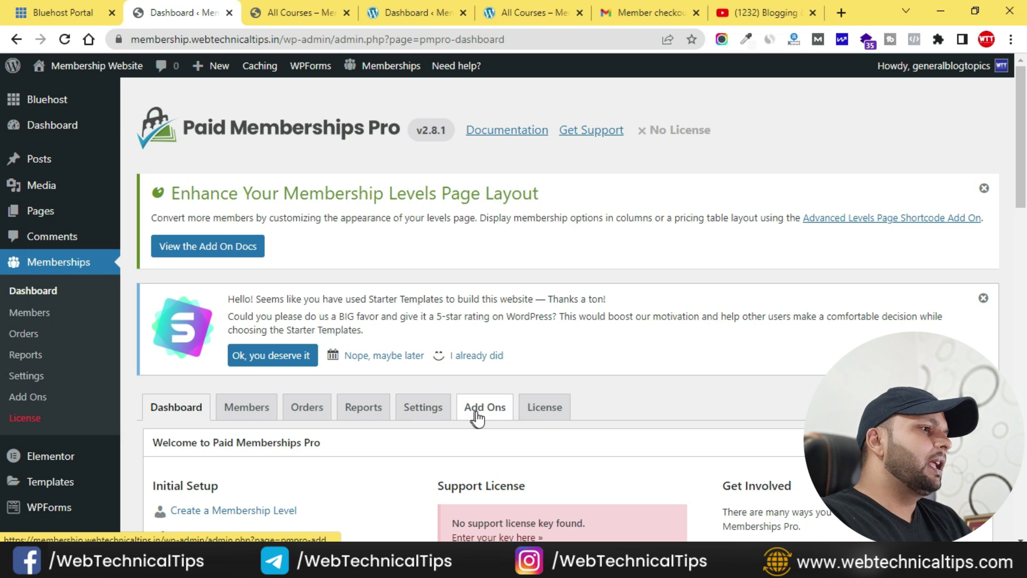
pyautogui.scroll(-3, 616, 407)
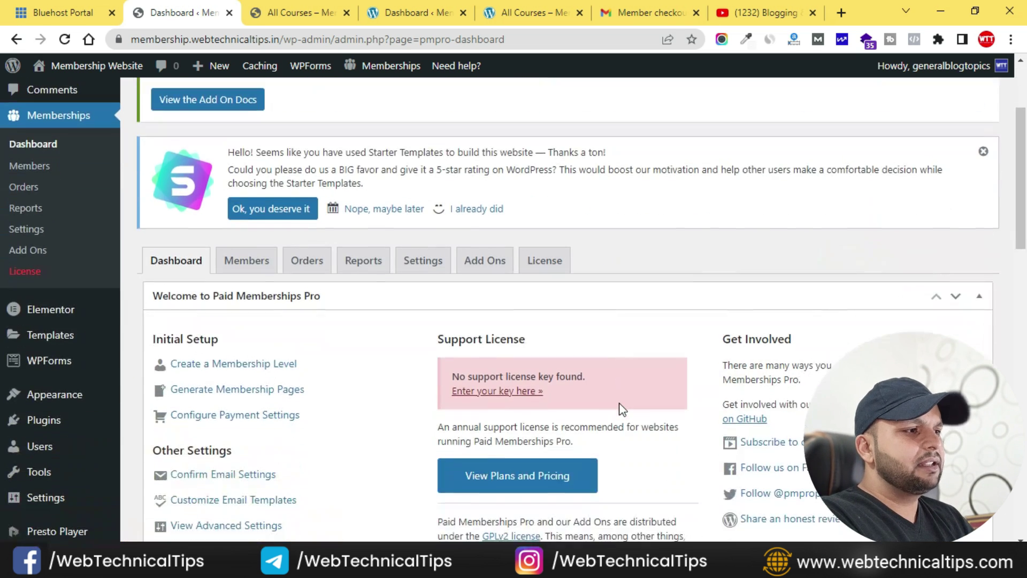
pyautogui.scroll(-2, 621, 409)
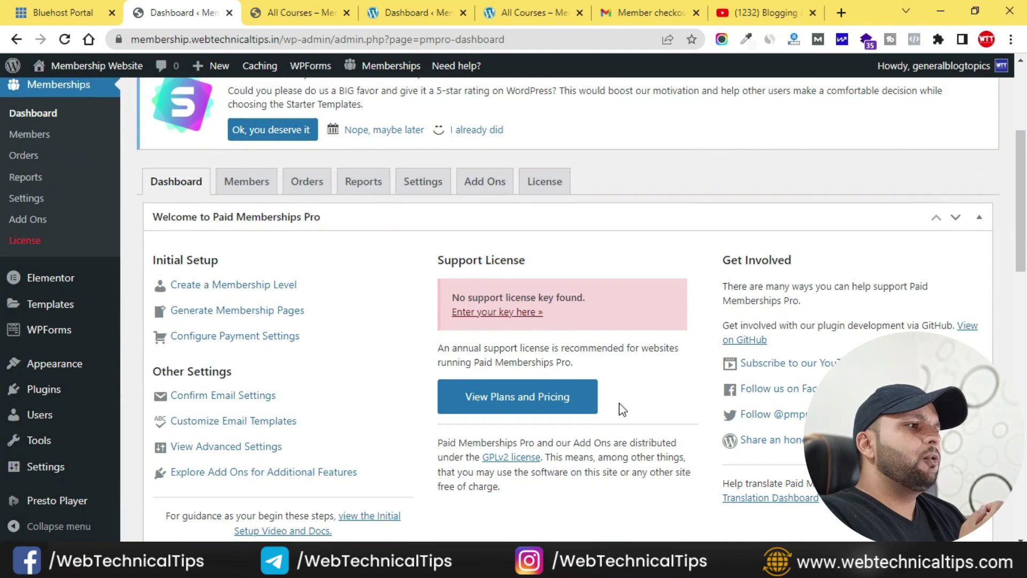
pyautogui.scroll(2, 622, 409)
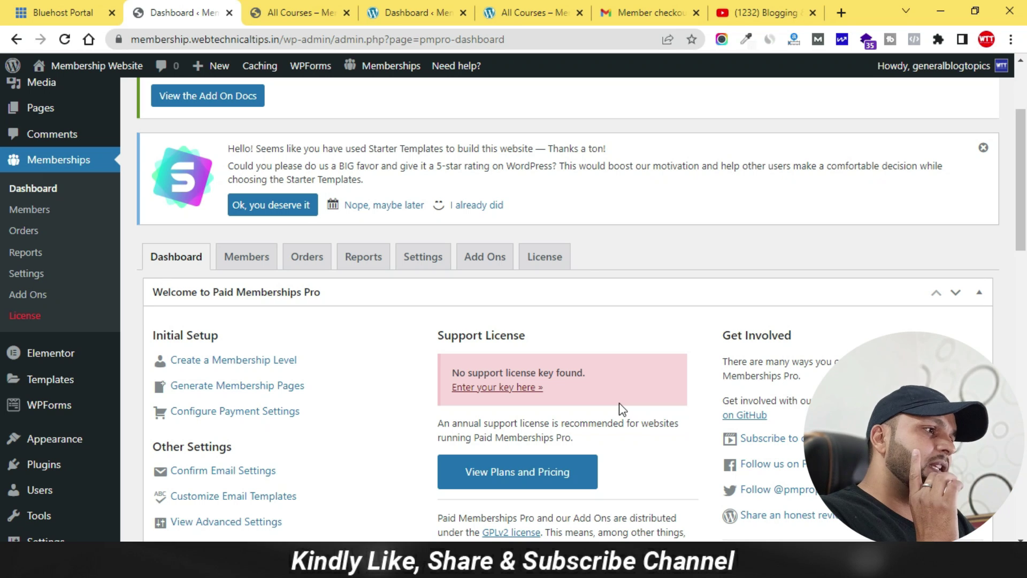
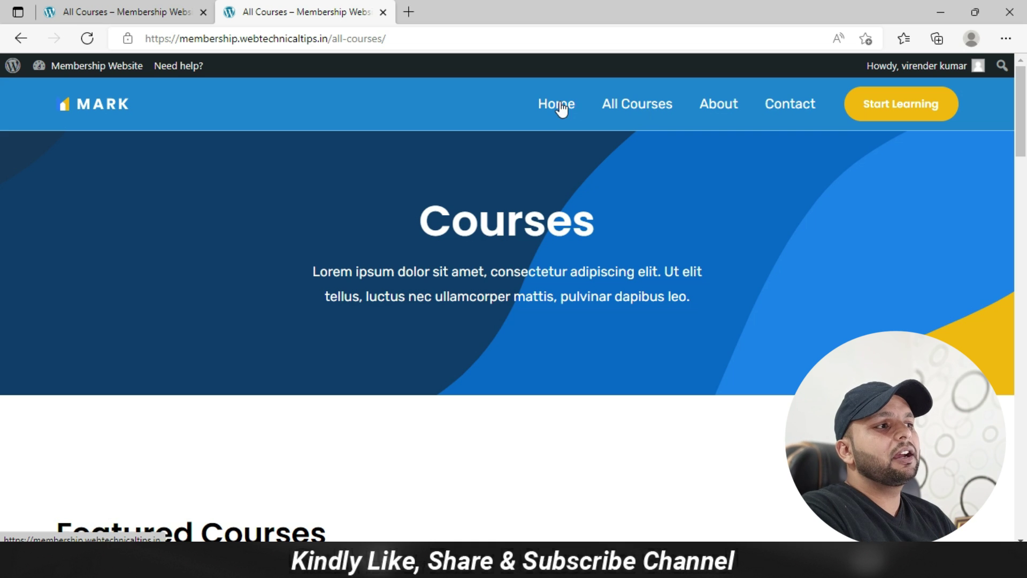
# - Switch to the Notepad notes, go through the membership site examples from books to speaker, and minimize Notepad
pyautogui.hotkey('alt', 'Tab')
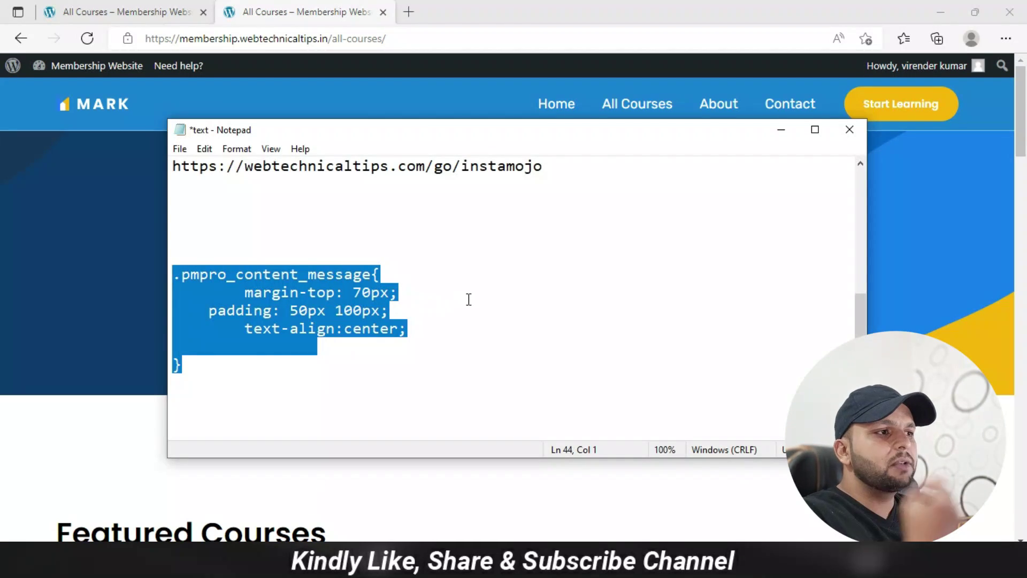
pyautogui.scroll(5, 470, 299)
pyautogui.scroll(-5, 470, 299)
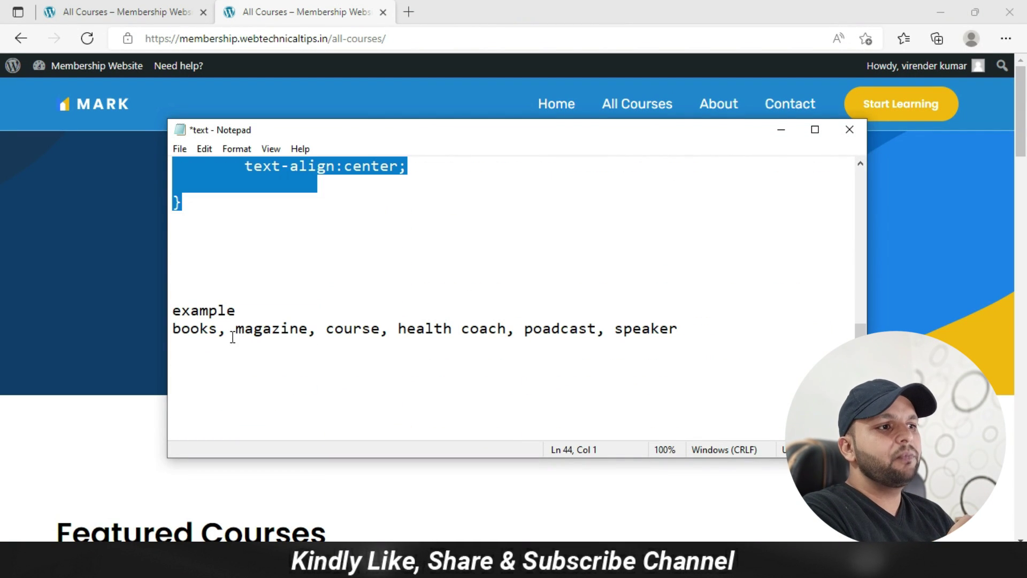
pyautogui.click(215, 331)
pyautogui.moveTo(213, 332); pyautogui.dragTo(160, 328)
pyautogui.moveTo(308, 329); pyautogui.dragTo(248, 328)
pyautogui.moveTo(371, 328); pyautogui.dragTo(336, 328)
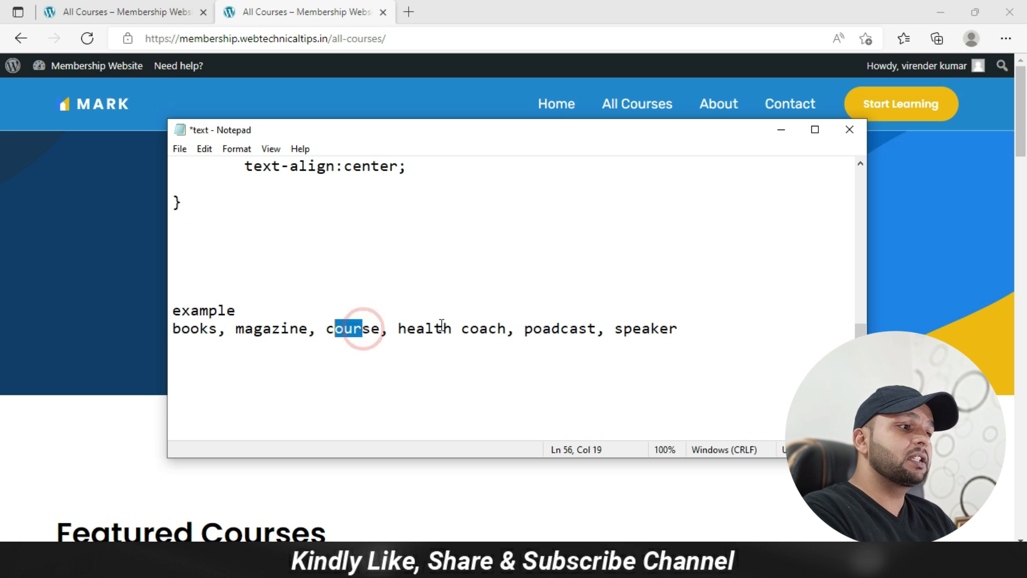
pyautogui.moveTo(445, 329); pyautogui.dragTo(424, 329)
pyautogui.moveTo(561, 328); pyautogui.dragTo(533, 329)
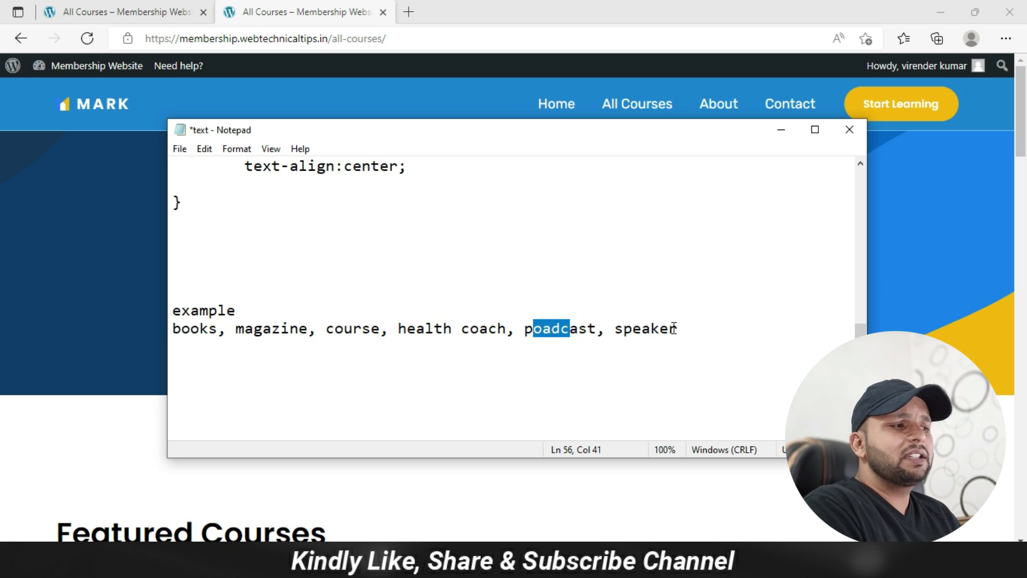
pyautogui.moveTo(669, 329); pyautogui.dragTo(626, 329)
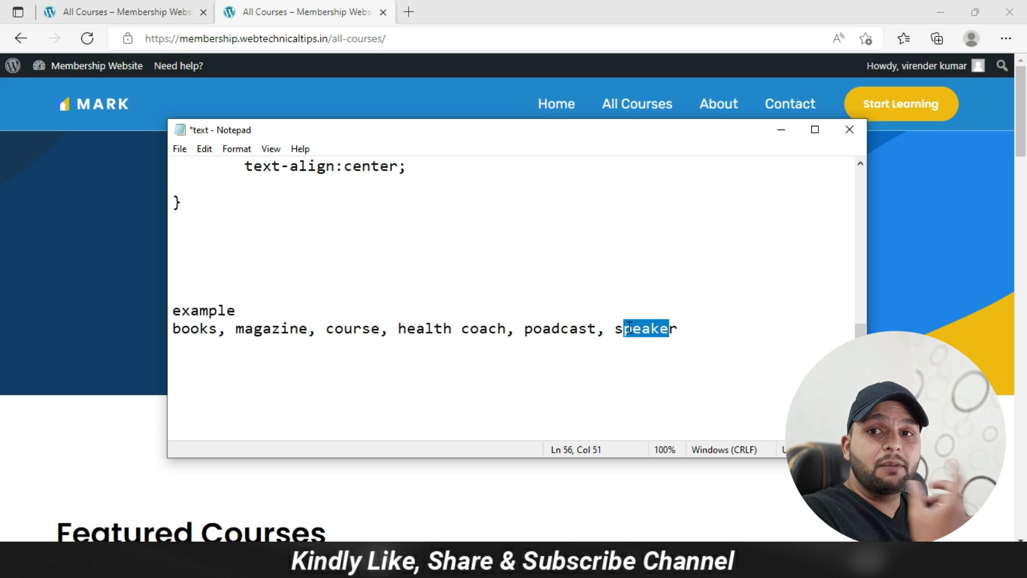
pyautogui.click(776, 134)
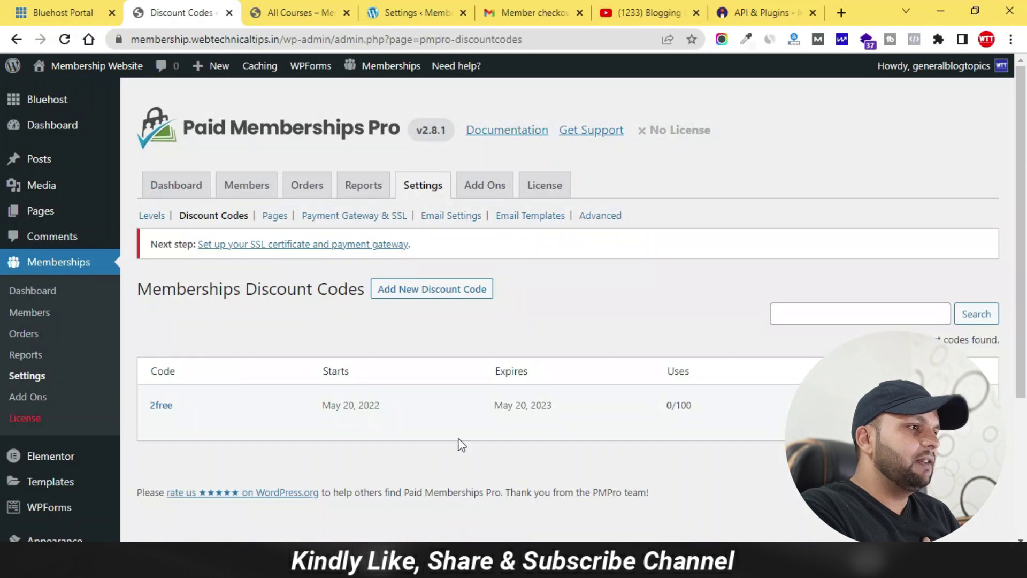
# - Switch to the site owner's Gmail inbox and read the Instamojo payment email and the Basic Plan member checkout email
pyautogui.hotkey('ctrl', '5')
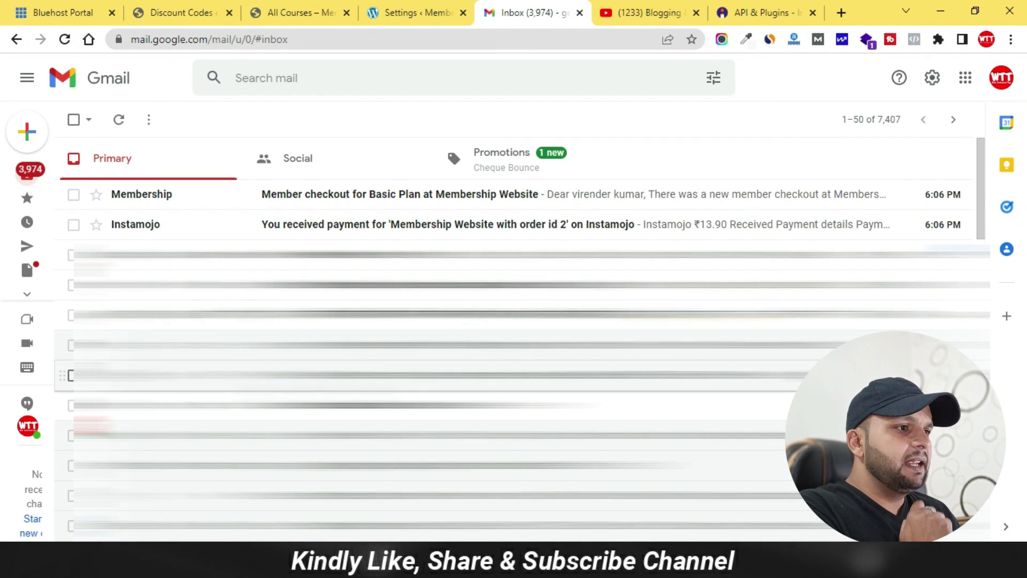
pyautogui.click(298, 228)
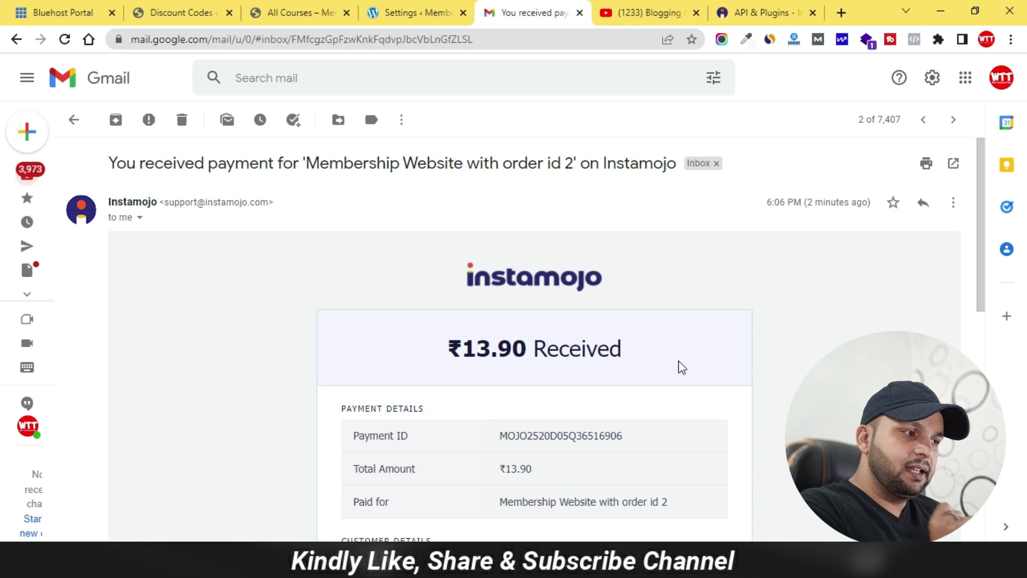
pyautogui.click(75, 120)
pyautogui.click(323, 197)
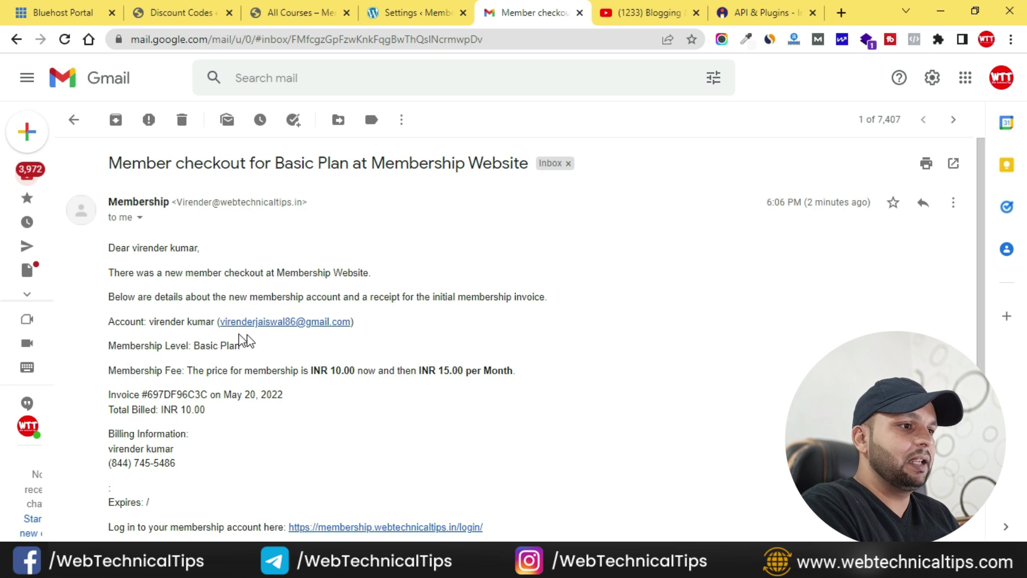
pyautogui.scroll(-3, 259, 366)
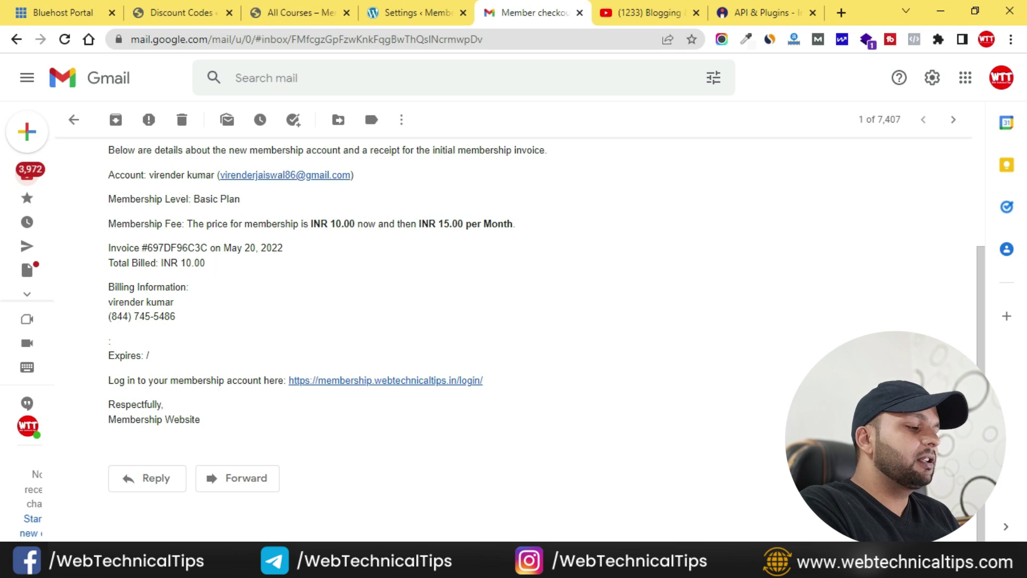
# - Switch to the member's Gmail window, read the membership confirmation email, and close that window
pyautogui.moveTo(690, 561)
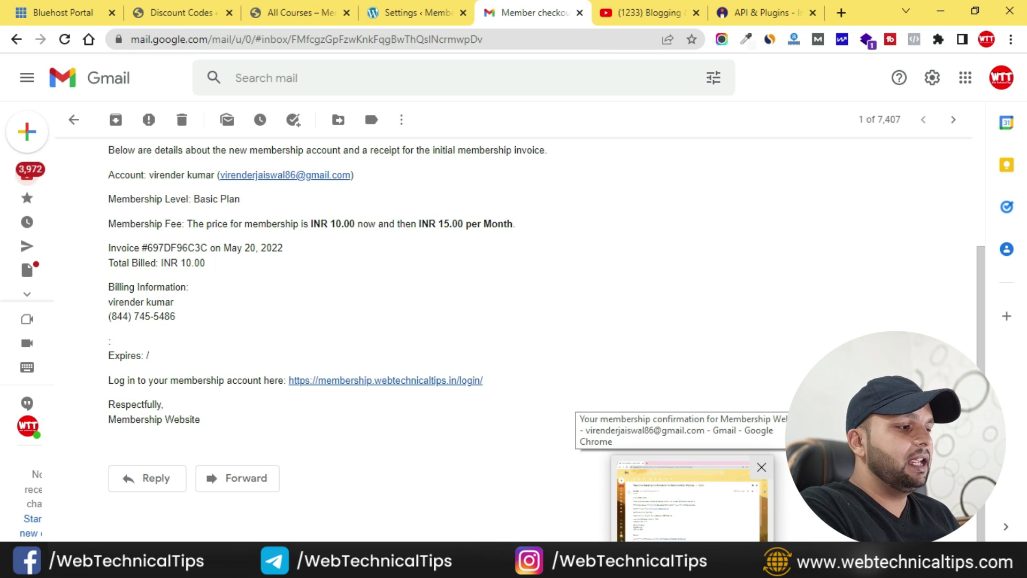
pyautogui.click(690, 557)
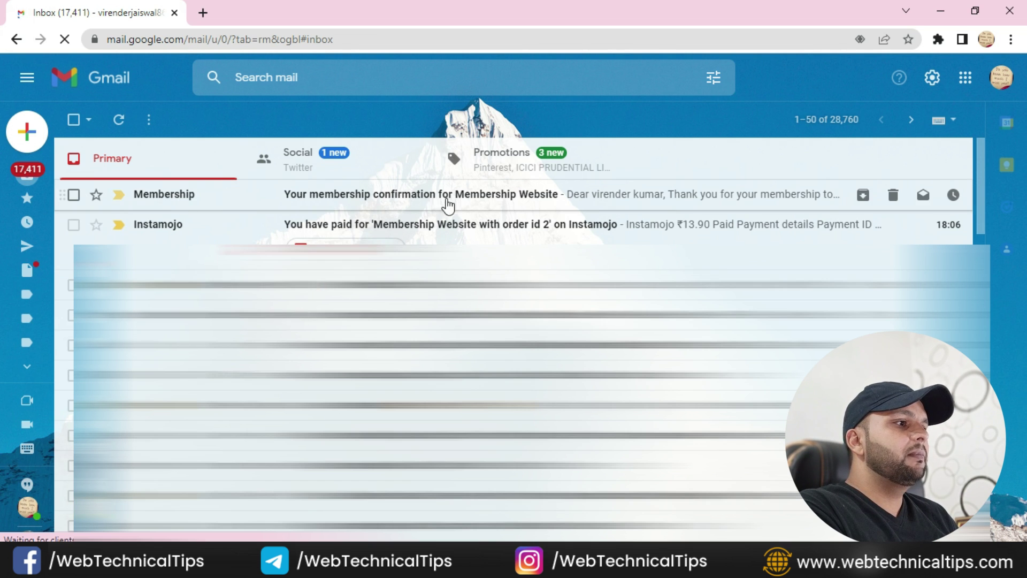
pyautogui.click(507, 205)
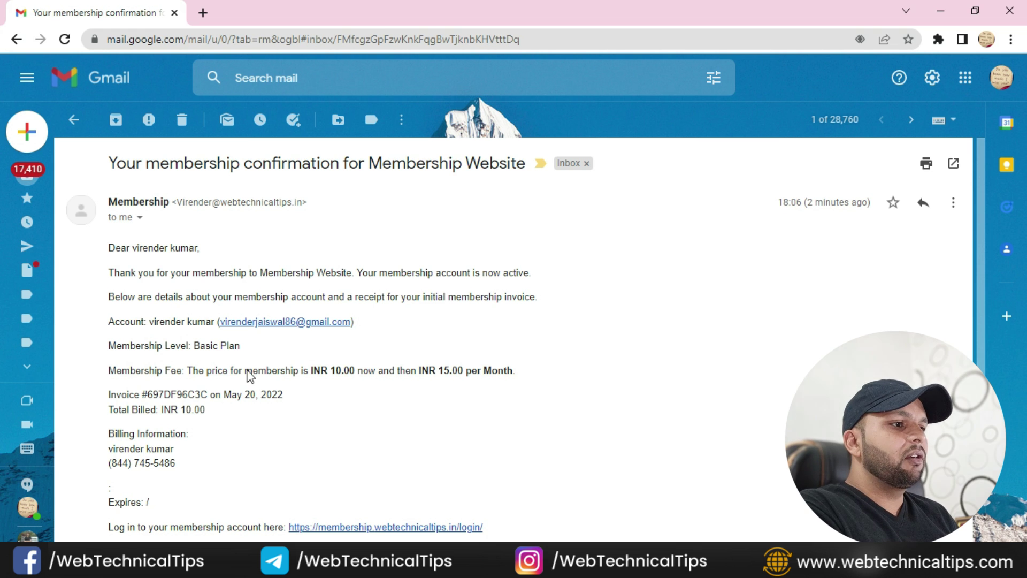
pyautogui.scroll(-2, 215, 394)
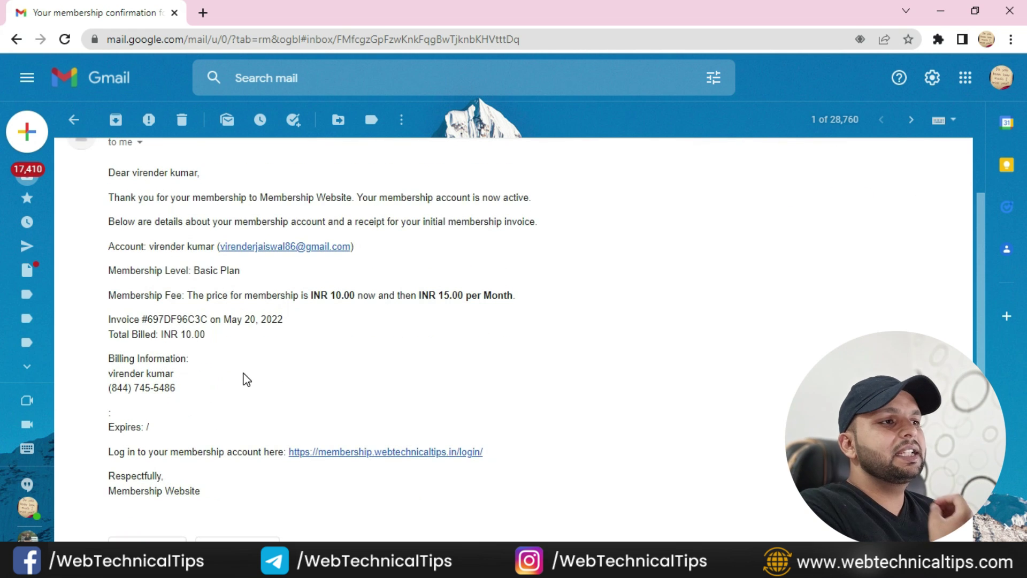
pyautogui.scroll(2, 243, 378)
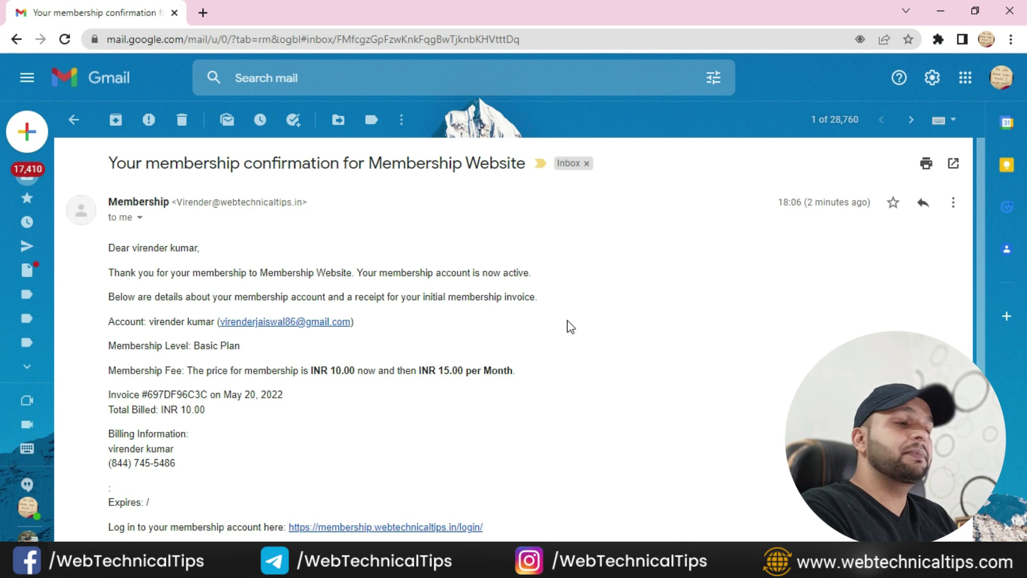
pyautogui.click(1010, 10)
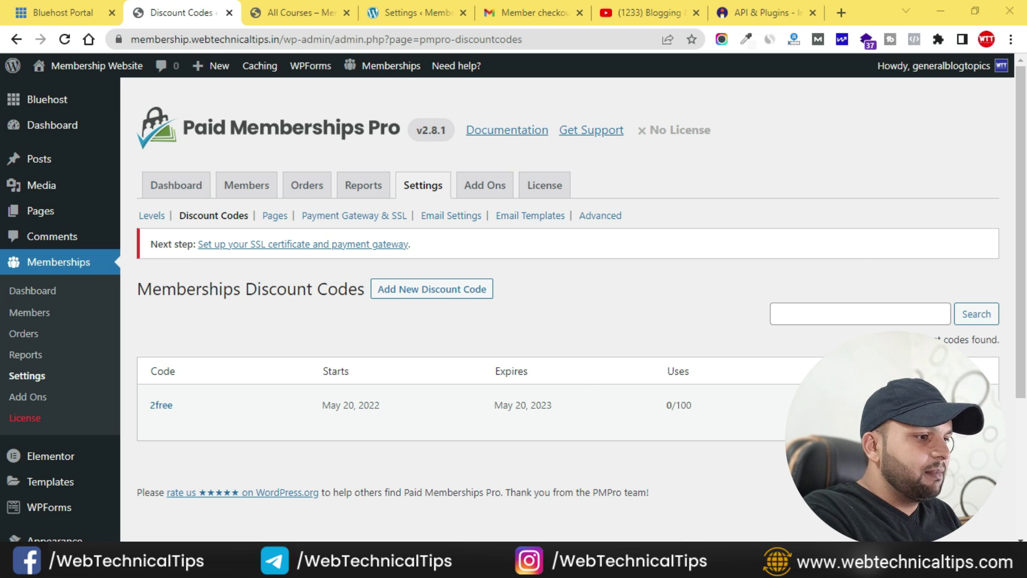
# - Switch to the Notepad notes and find the Bluehost hosting links and the Instamojo link
pyautogui.hotkey('alt', 'Tab')
pyautogui.scroll(5, 296, 343)
pyautogui.scroll(5, 296, 343)
pyautogui.scroll(-2, 296, 335)
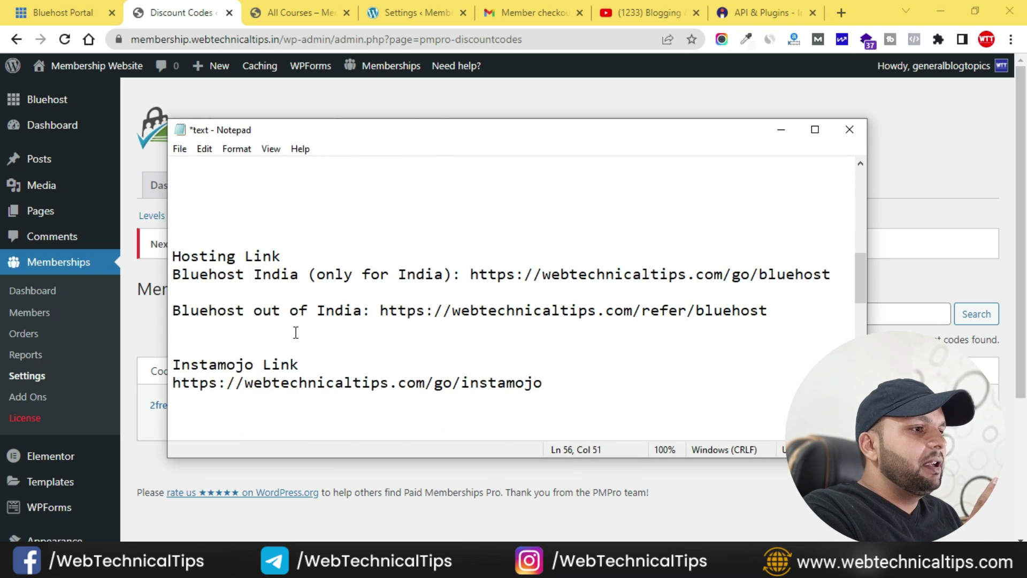